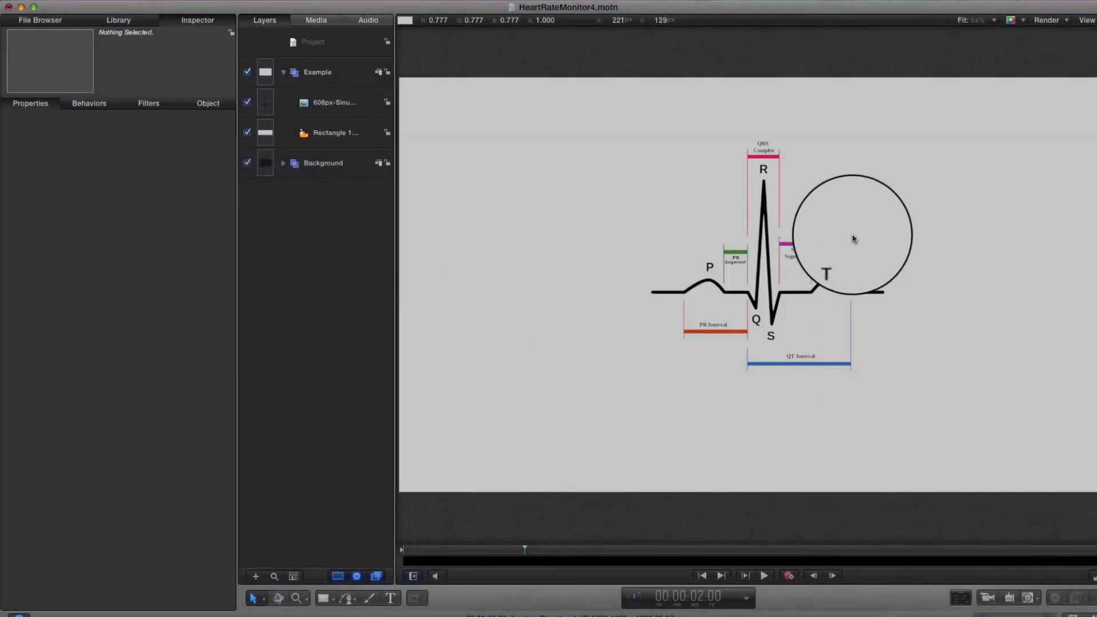
Step: Zoom the canvas in on the ECG reference diagram's PR segment
{"action": "key", "text": "z"}
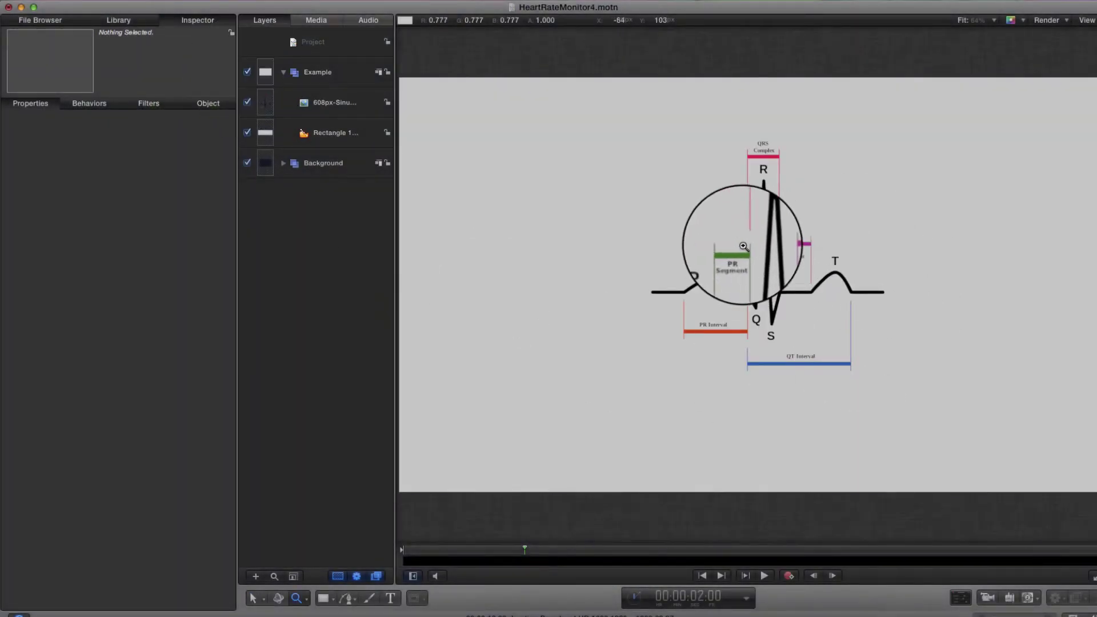
{"action": "left_click_drag", "start_coordinate": [723, 258], "coordinate": [799, 282]}
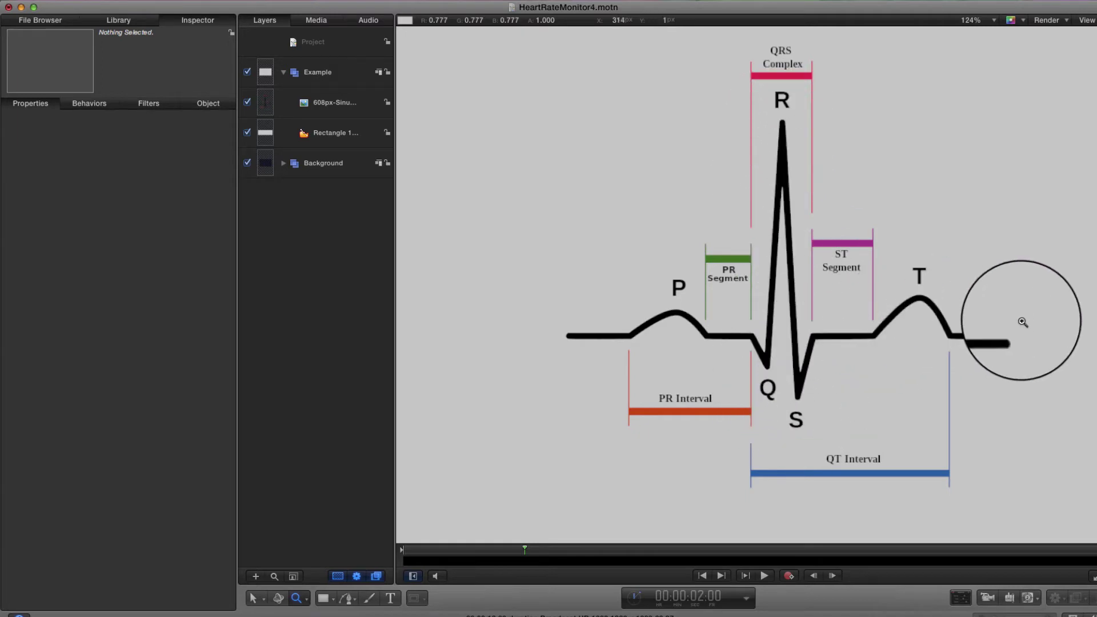
Step: Hide the Example reference group and collapse its contents in the Layers list
{"action": "left_click", "coordinate": [247, 73]}
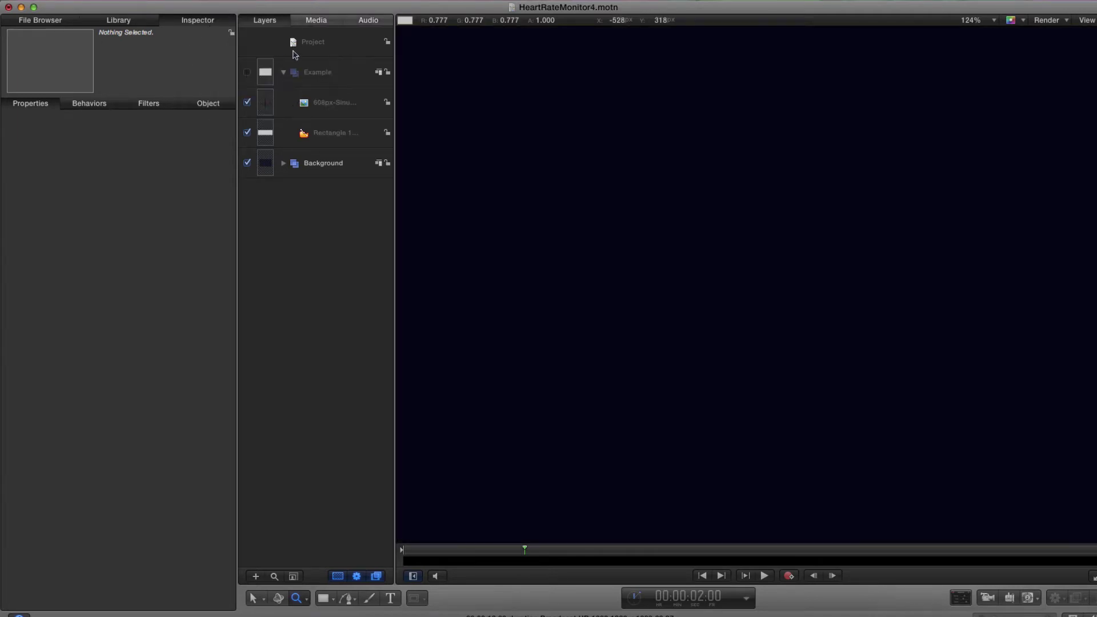
{"action": "left_click", "coordinate": [321, 46]}
{"action": "left_click", "coordinate": [283, 73]}
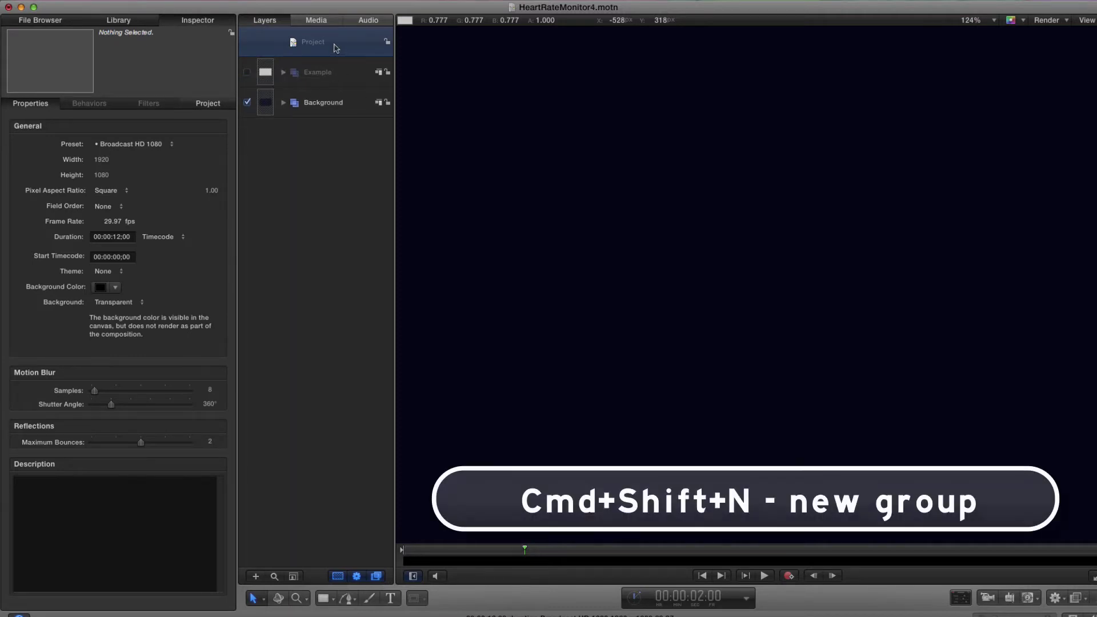
Step: Add a new group with a small circle, fit the canvas, and centre the circle
{"action": "key", "text": "super+shift+n"}
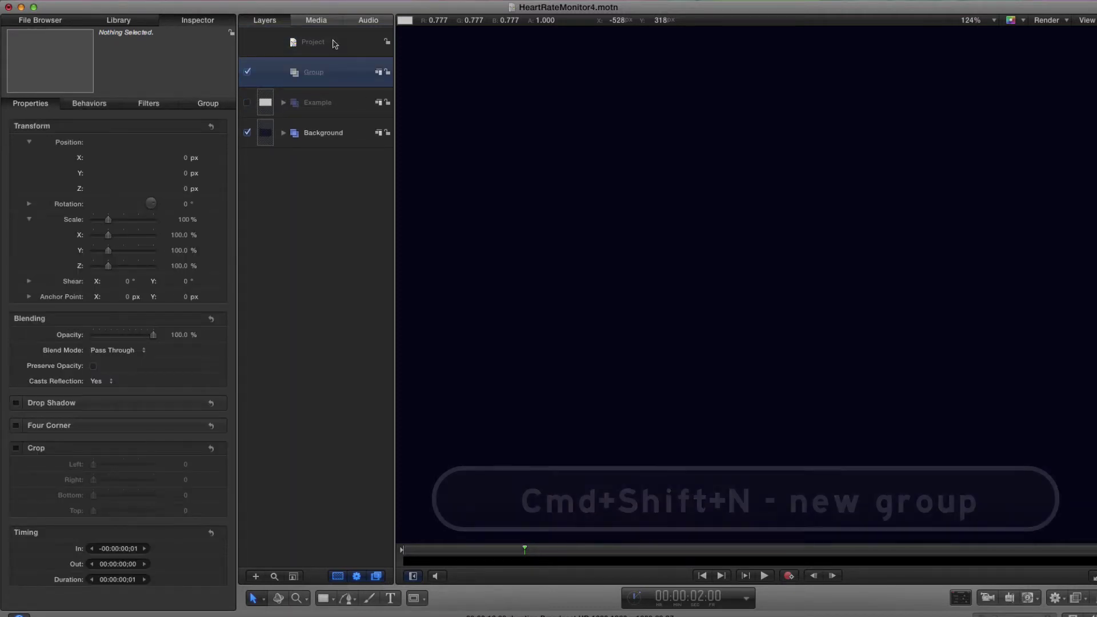
{"action": "key", "text": "shift+c"}
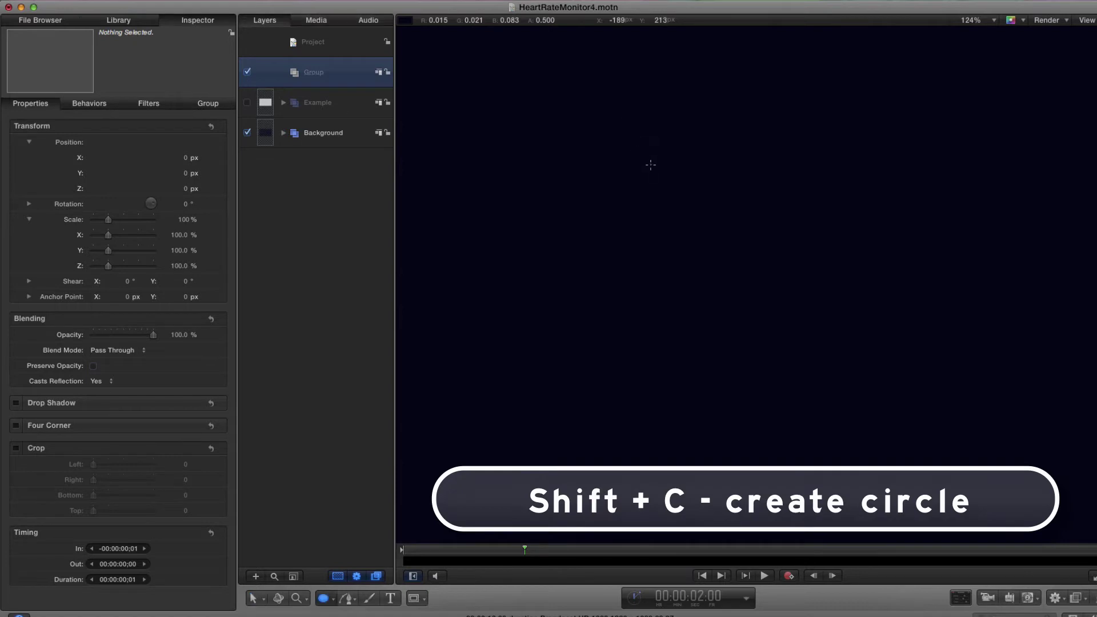
{"action": "left_click", "coordinate": [810, 252]}
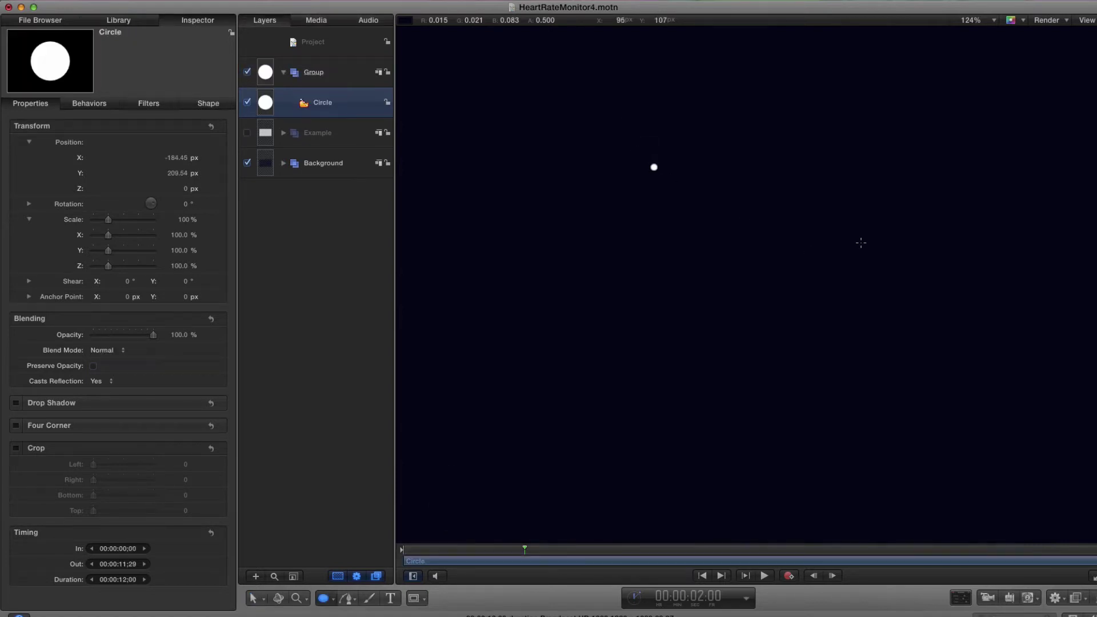
{"action": "key", "text": "shift+z"}
{"action": "left_click", "coordinate": [211, 127]}
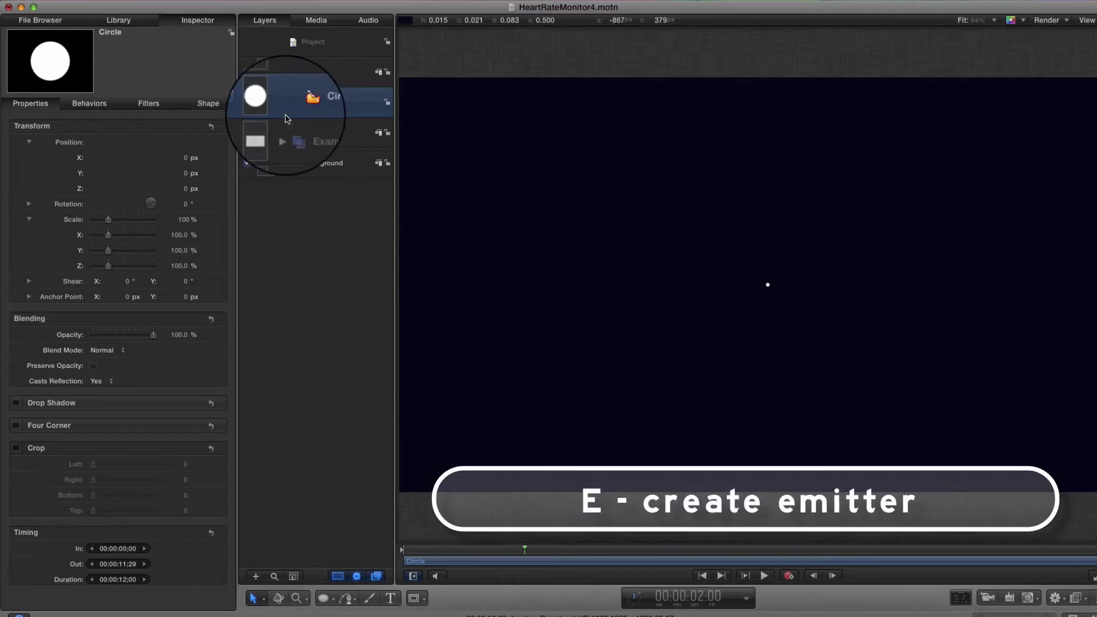
Step: Turn the circle into an emitter with particle Life 2 and Speed 0
{"action": "key", "text": "e"}
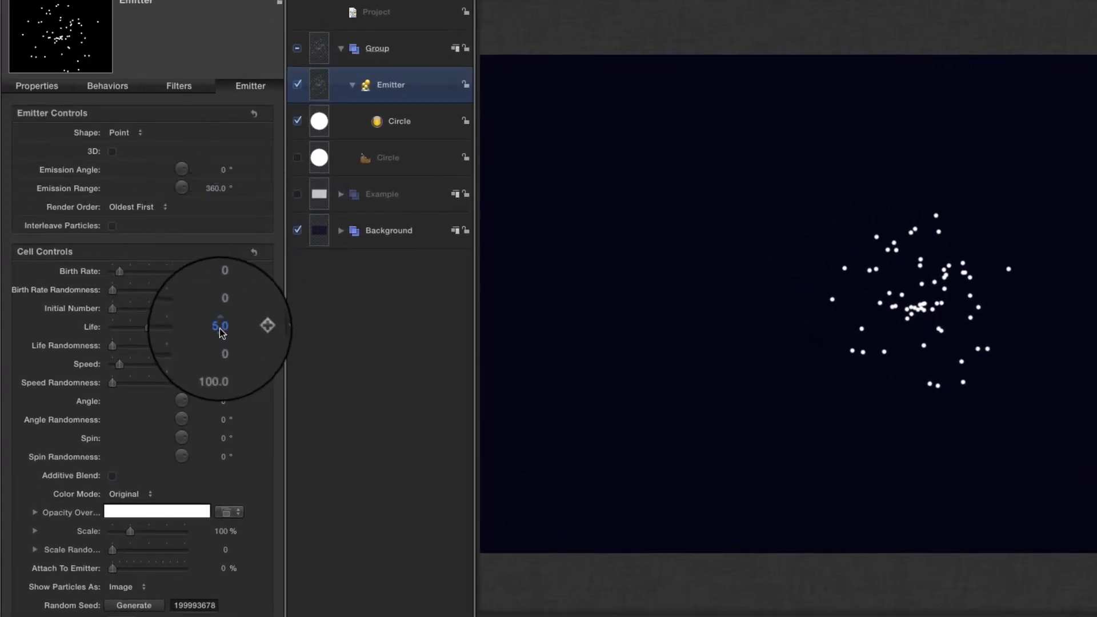
{"action": "left_click", "coordinate": [221, 330]}
{"action": "type", "text": "2"}
{"action": "key", "text": "Return"}
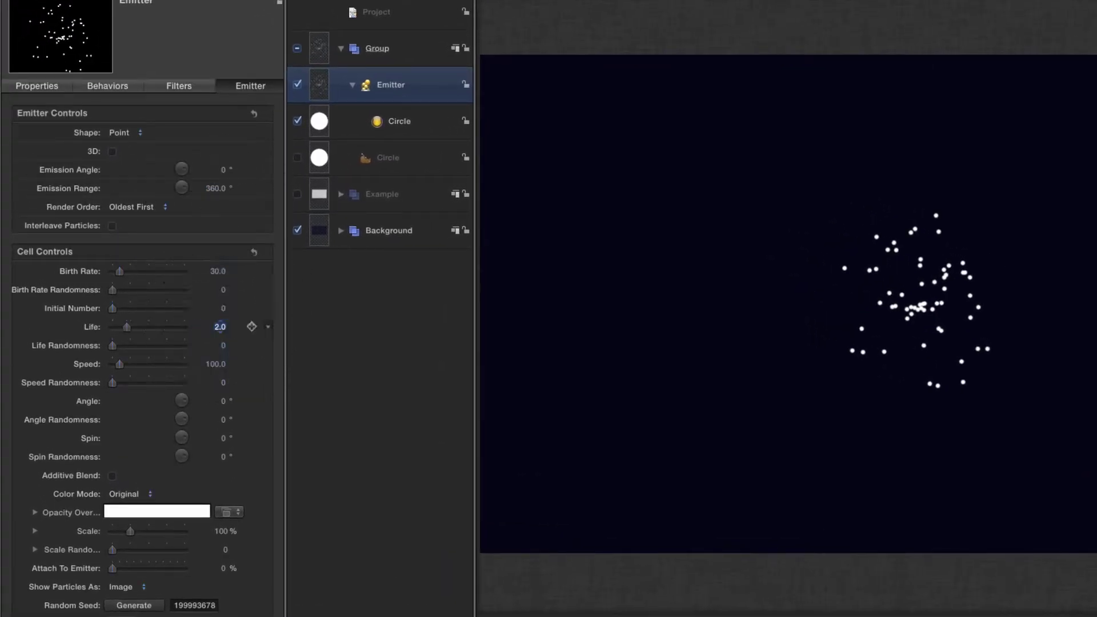
{"action": "left_click_drag", "start_coordinate": [119, 364], "coordinate": [16, 369]}
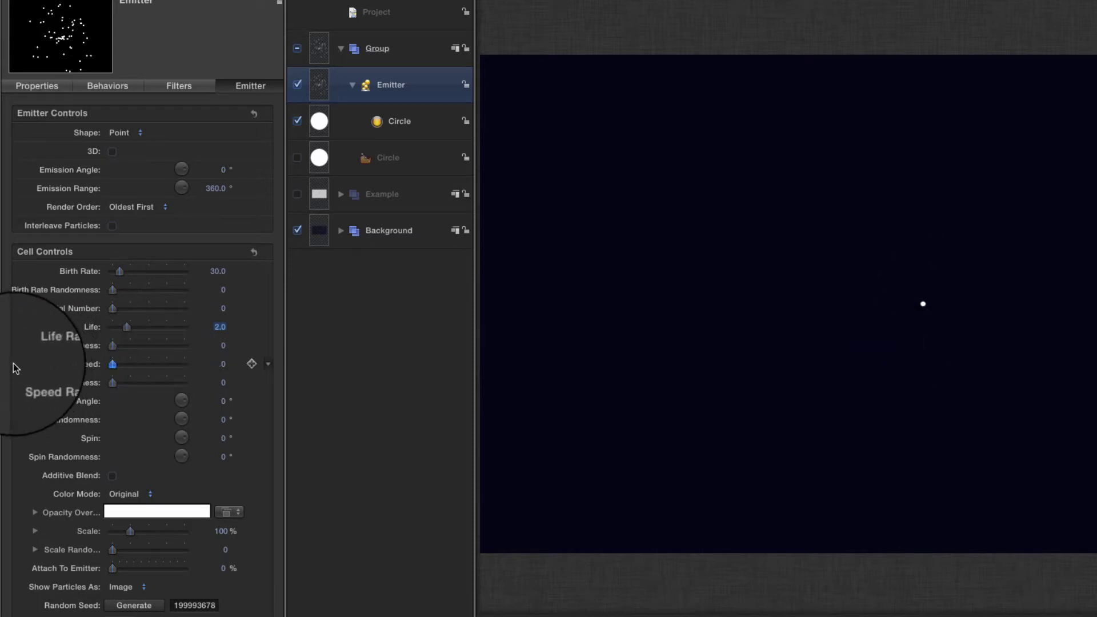
Step: Set the emitter's Birth Rate to 1500 and Color Mode to Over Life
{"action": "left_click", "coordinate": [220, 272]}
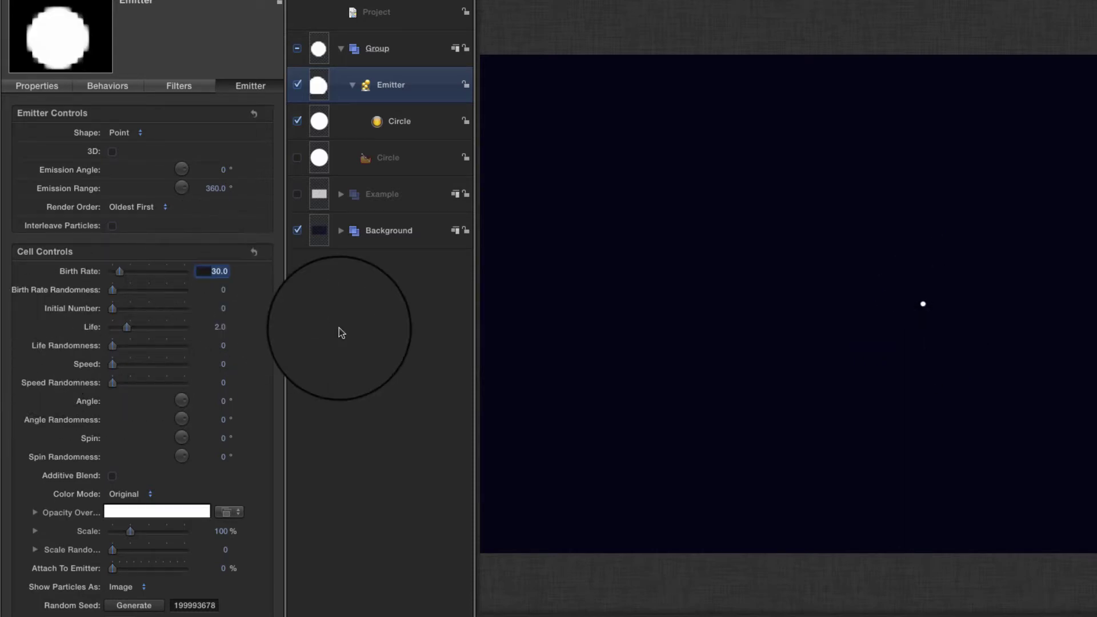
{"action": "type", "text": "15"}
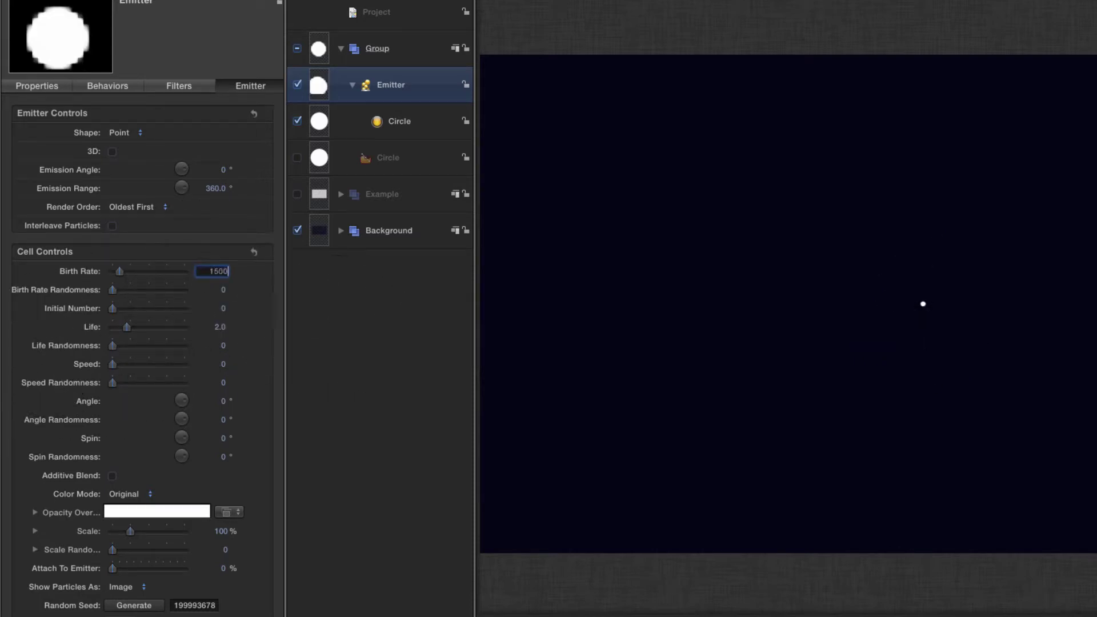
{"action": "type", "text": "00"}
{"action": "key", "text": "Return"}
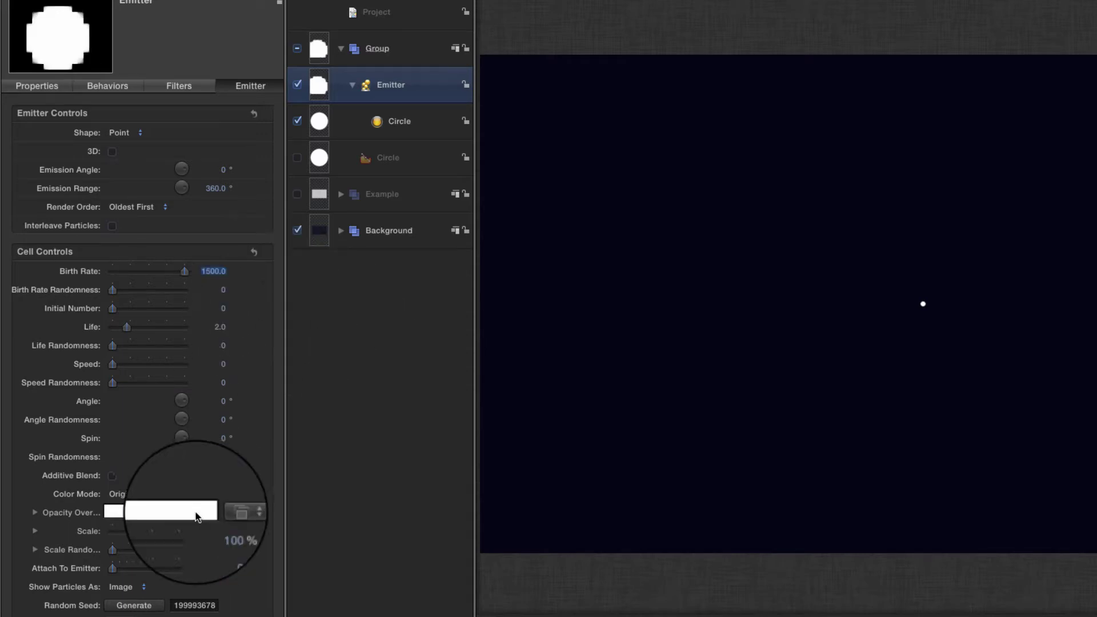
{"action": "left_click", "coordinate": [121, 495]}
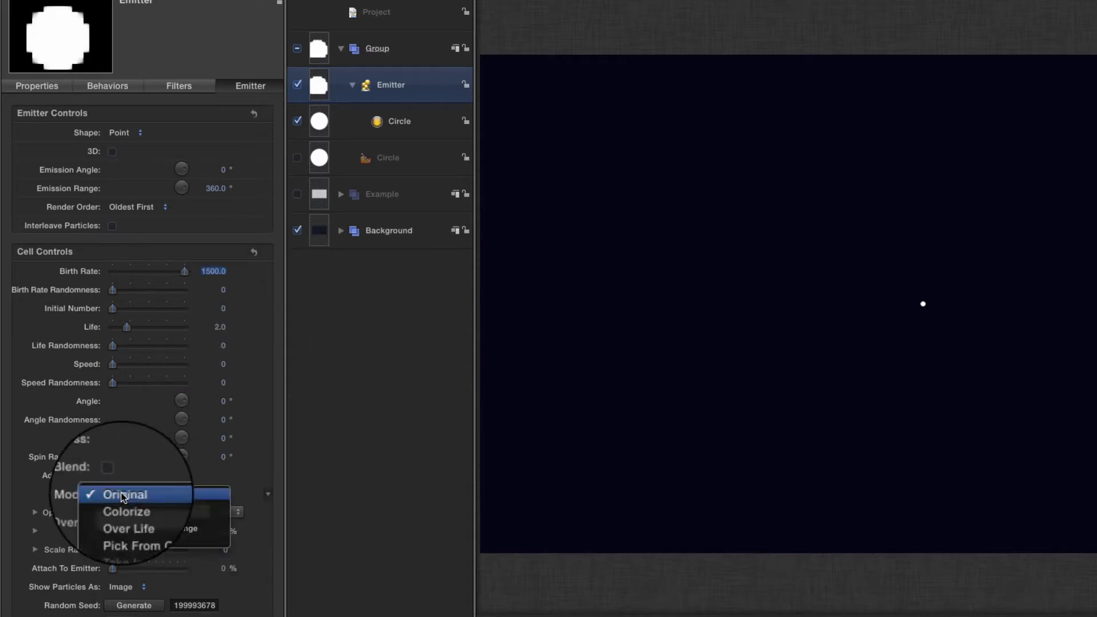
{"action": "left_click", "coordinate": [130, 519]}
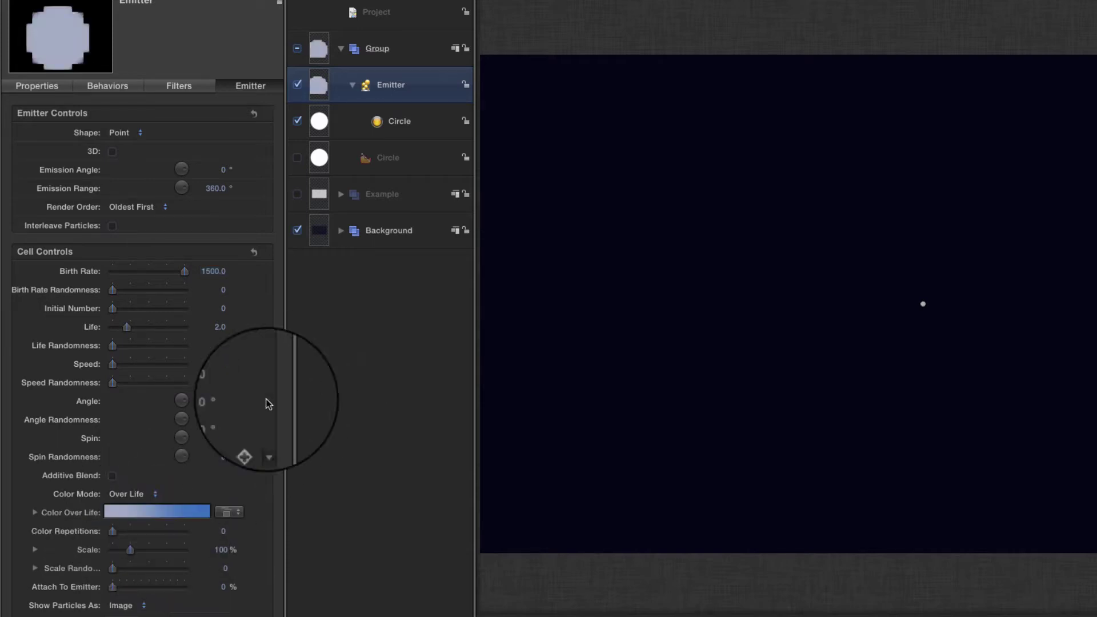
Step: Add an opacity stop at about 90% of the Color Over Life gradient with lowered opacity
{"action": "left_click", "coordinate": [34, 512]}
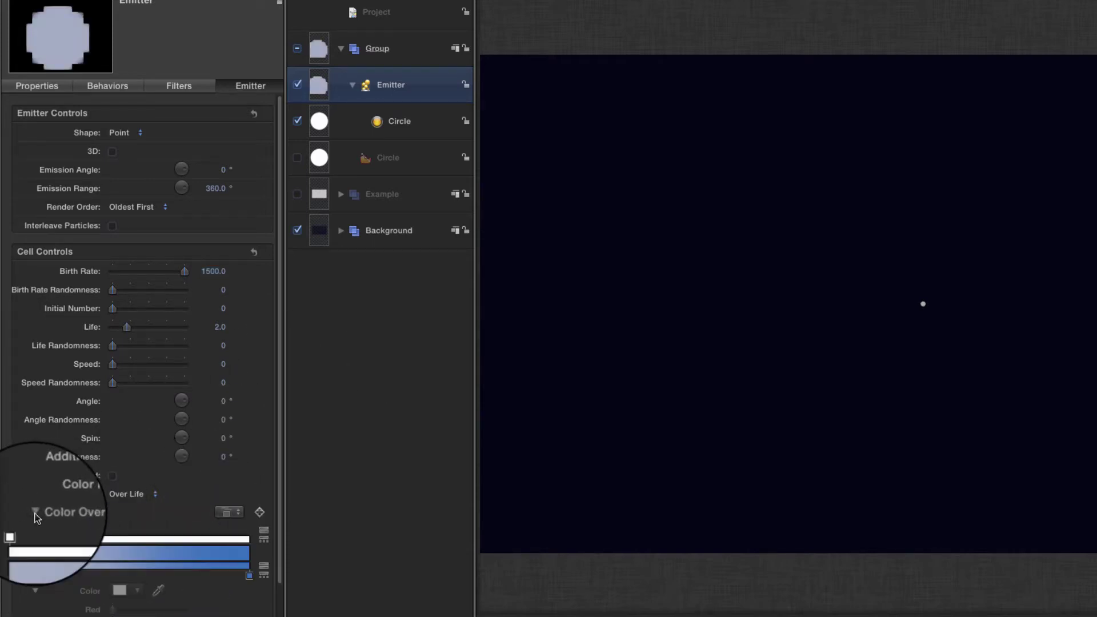
{"action": "left_click_drag", "start_coordinate": [279, 399], "coordinate": [270, 576]}
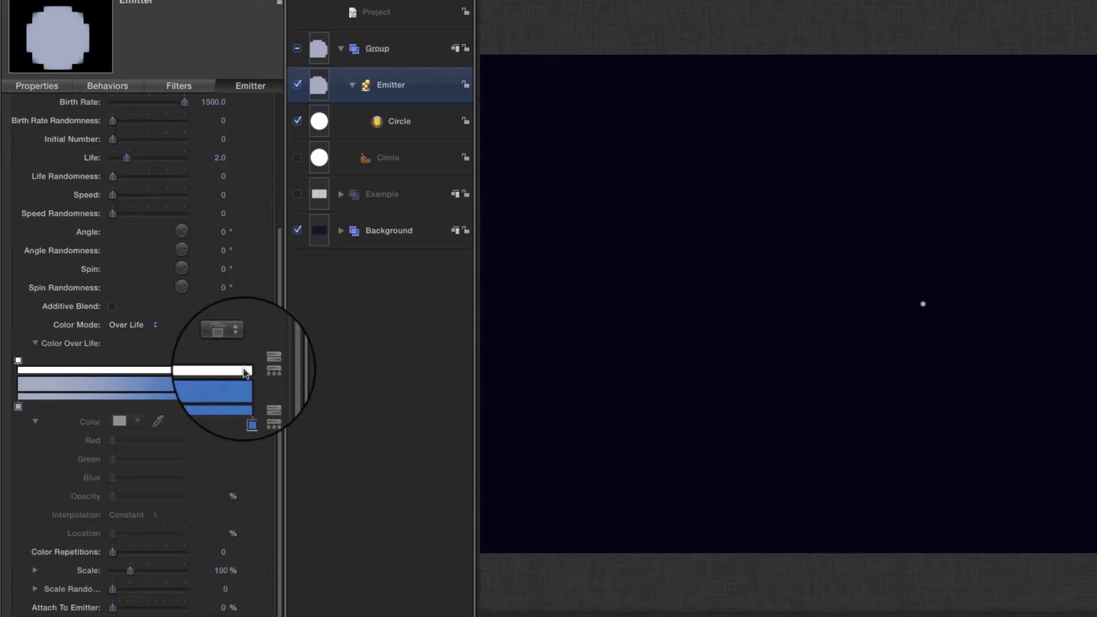
{"action": "left_click", "coordinate": [210, 372]}
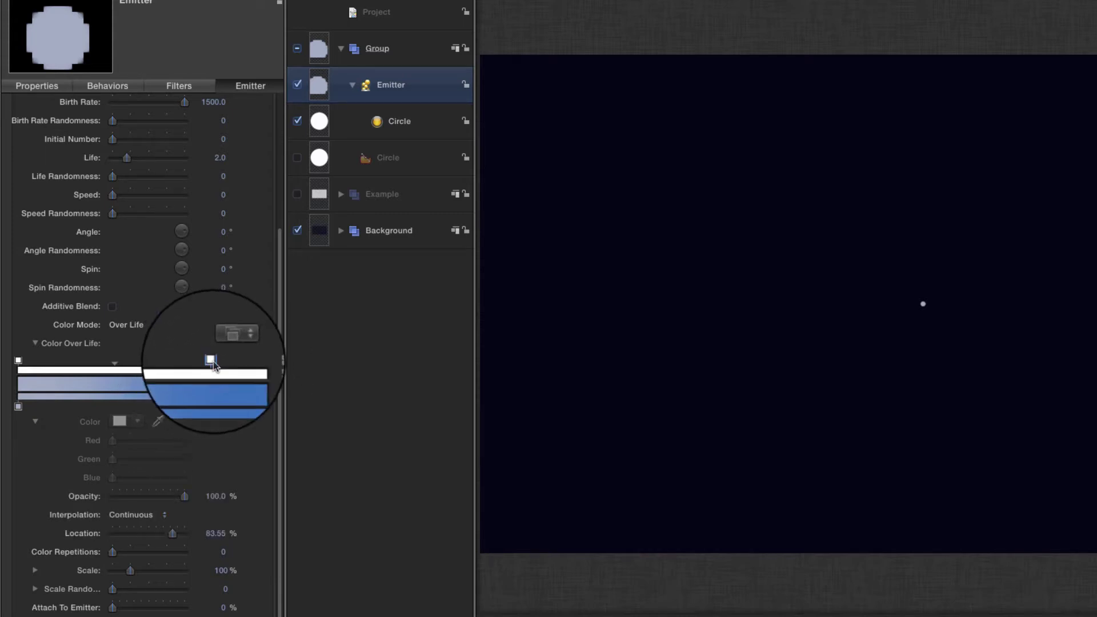
{"action": "left_click_drag", "start_coordinate": [212, 365], "coordinate": [261, 367]}
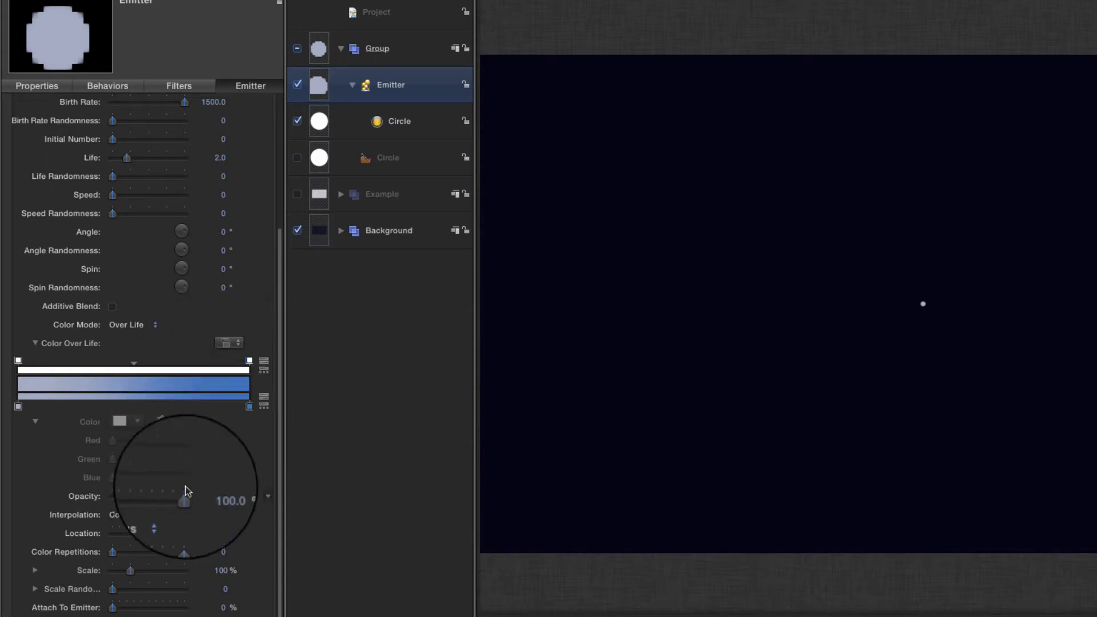
{"action": "left_click_drag", "start_coordinate": [184, 497], "coordinate": [112, 497]}
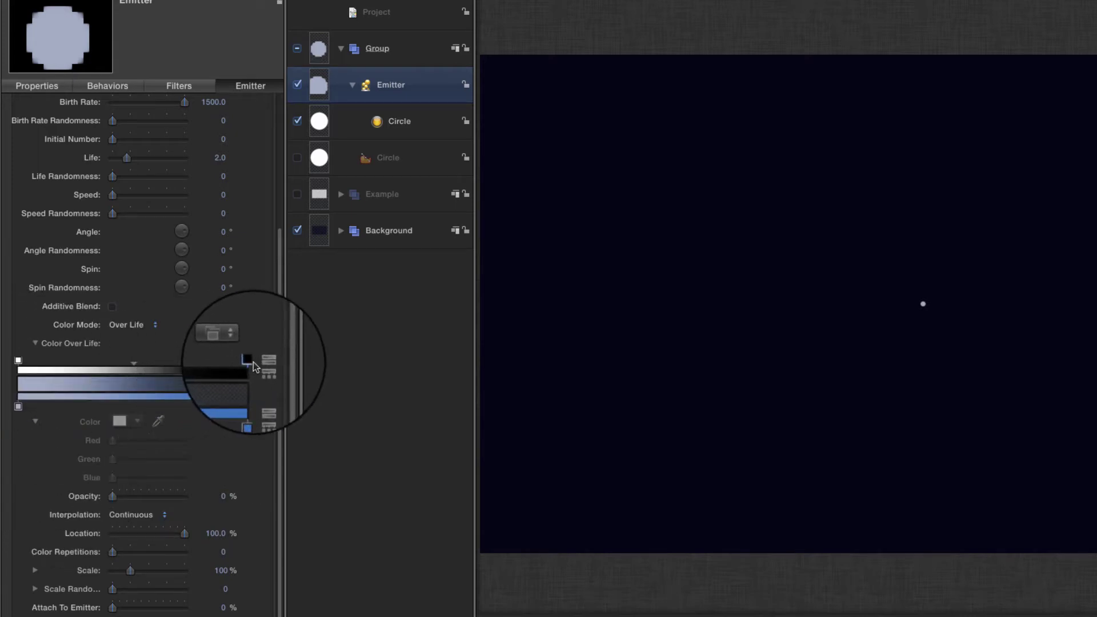
Step: Make the starting colour stop yellow-green with Blue 0 and Green 0.78
{"action": "left_click", "coordinate": [249, 407]}
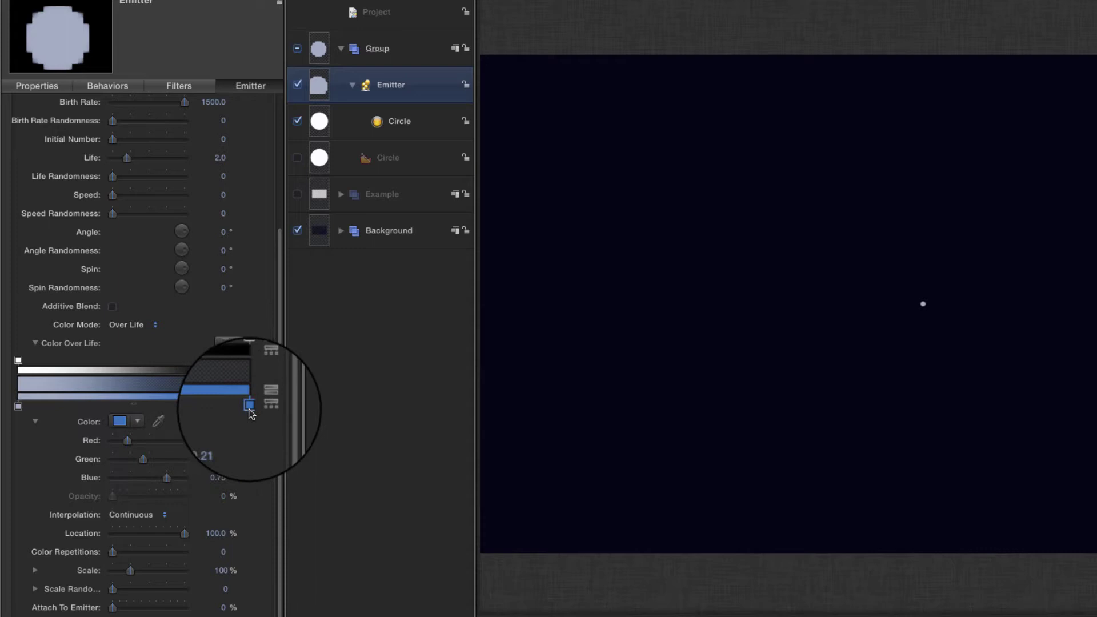
{"action": "left_click", "coordinate": [19, 407]}
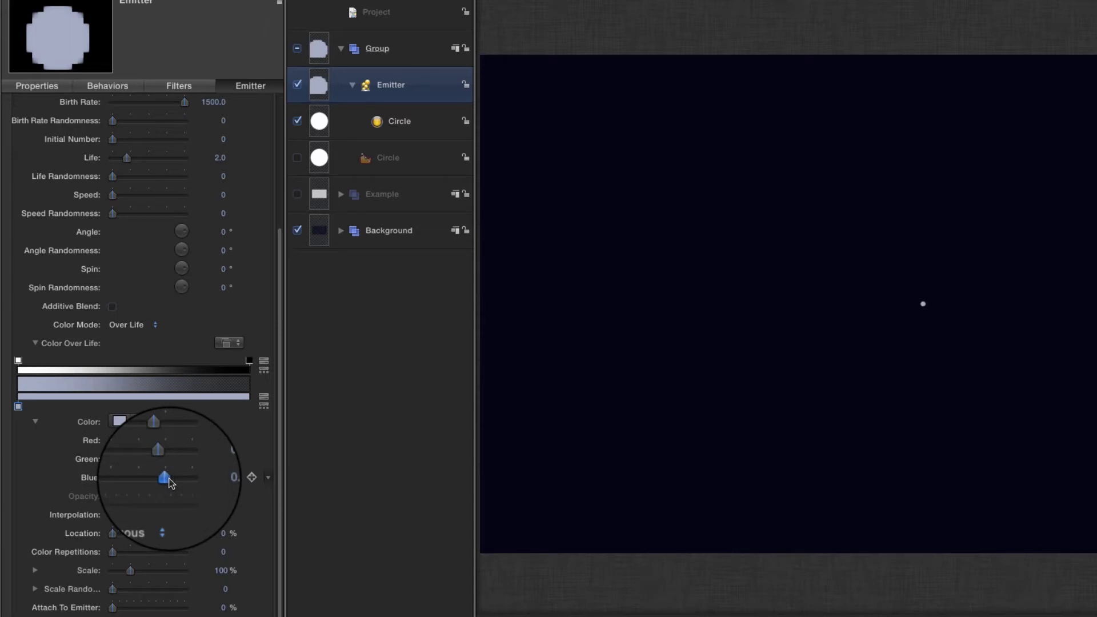
{"action": "left_click_drag", "start_coordinate": [164, 482], "coordinate": [12, 479]}
{"action": "left_click_drag", "start_coordinate": [163, 463], "coordinate": [168, 460]}
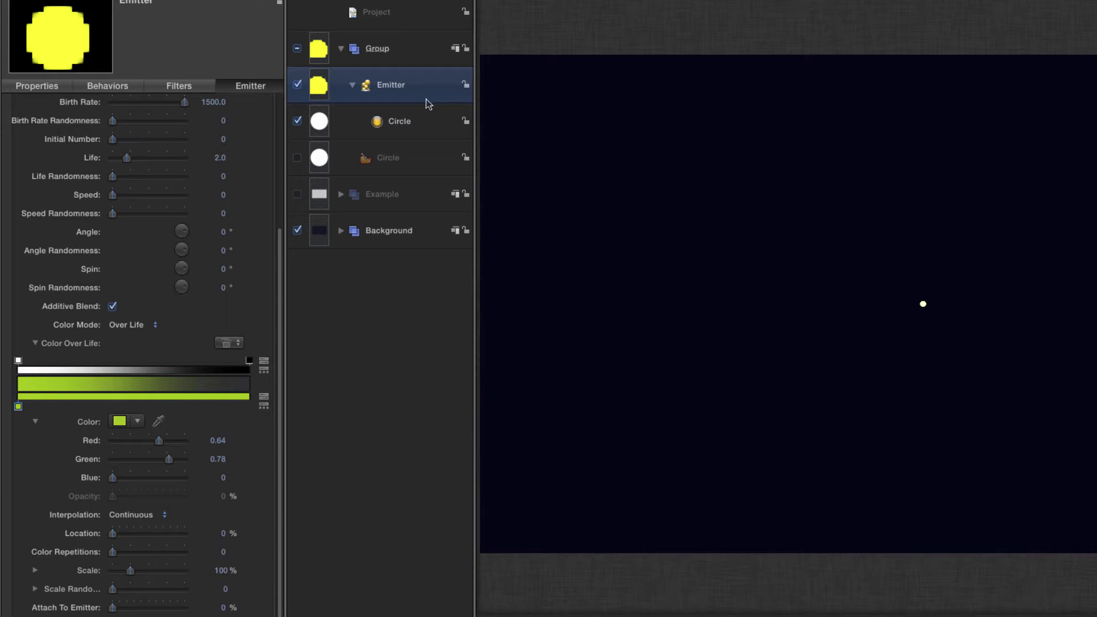
Step: Create Group 1 holding a small white square, Rectangle 2, reset to the canvas centre
{"action": "left_click", "coordinate": [393, 16]}
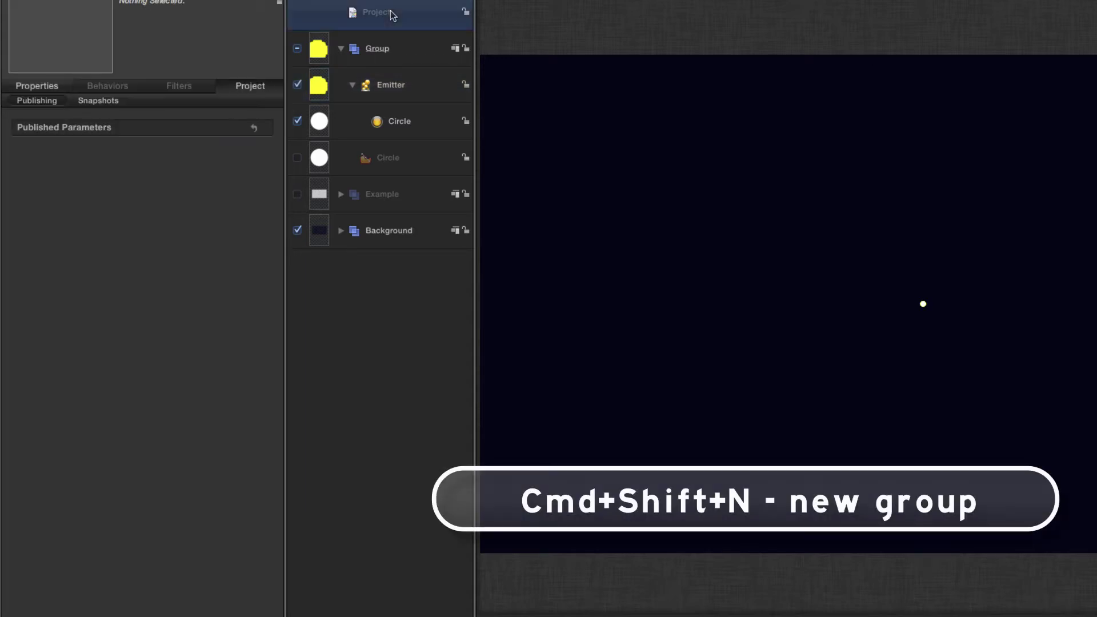
{"action": "key", "text": "super+shift+n"}
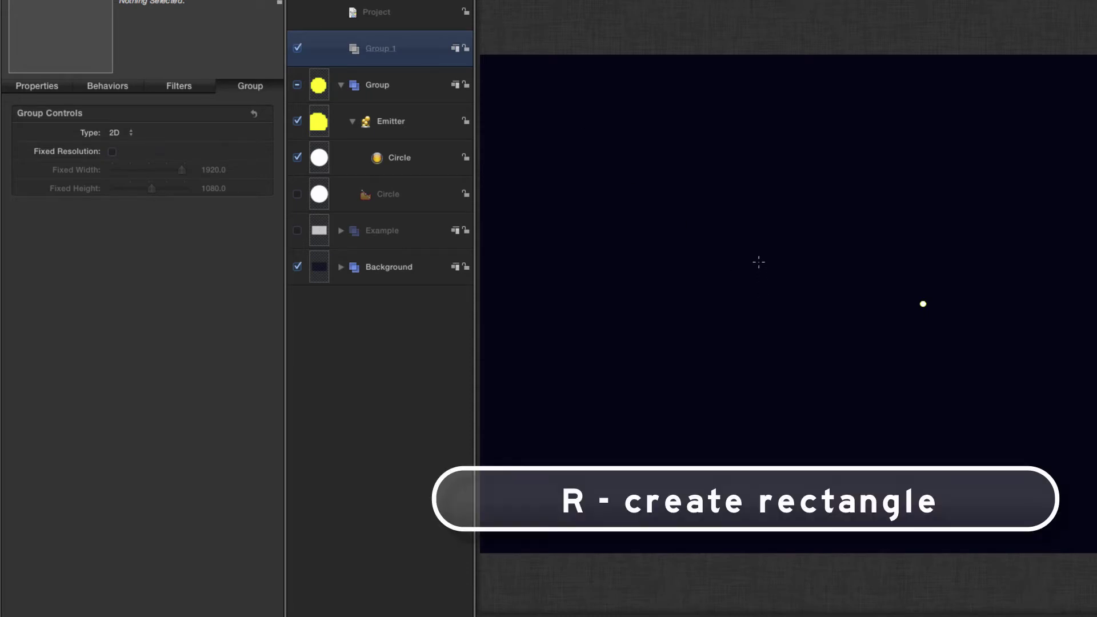
{"action": "left_click_drag", "start_coordinate": [759, 262], "coordinate": [783, 287]}
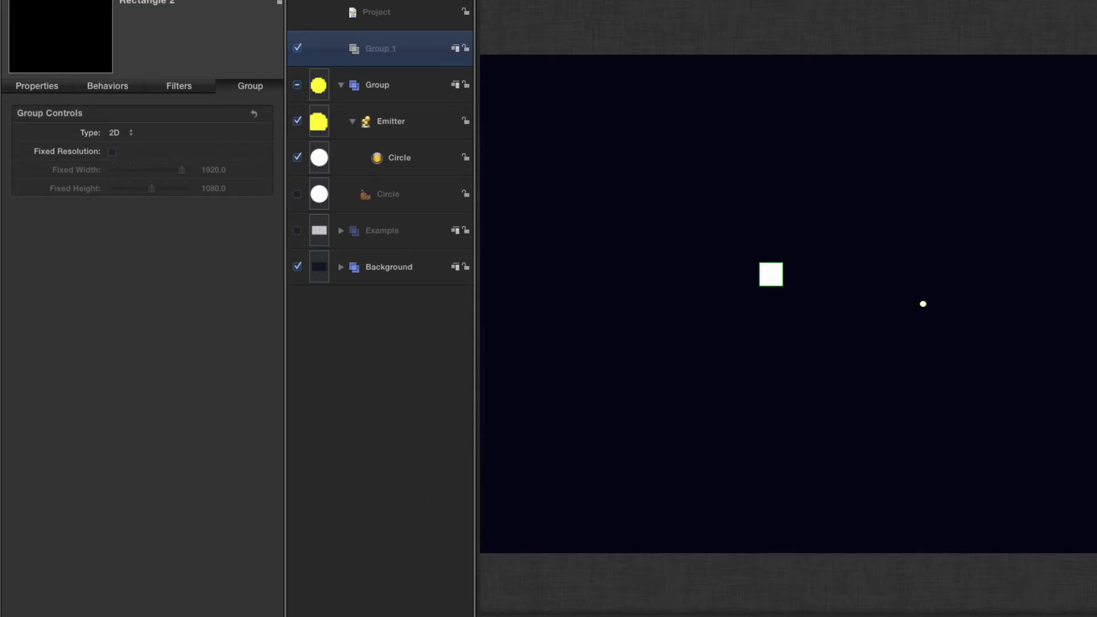
{"action": "left_click", "coordinate": [40, 87]}
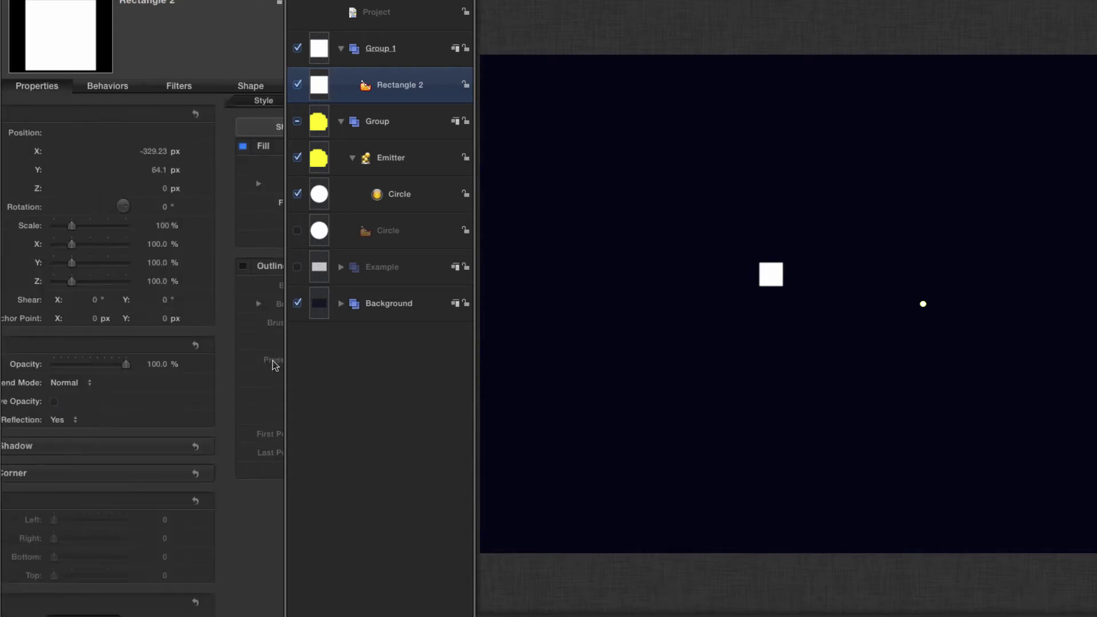
{"action": "left_click", "coordinate": [255, 114]}
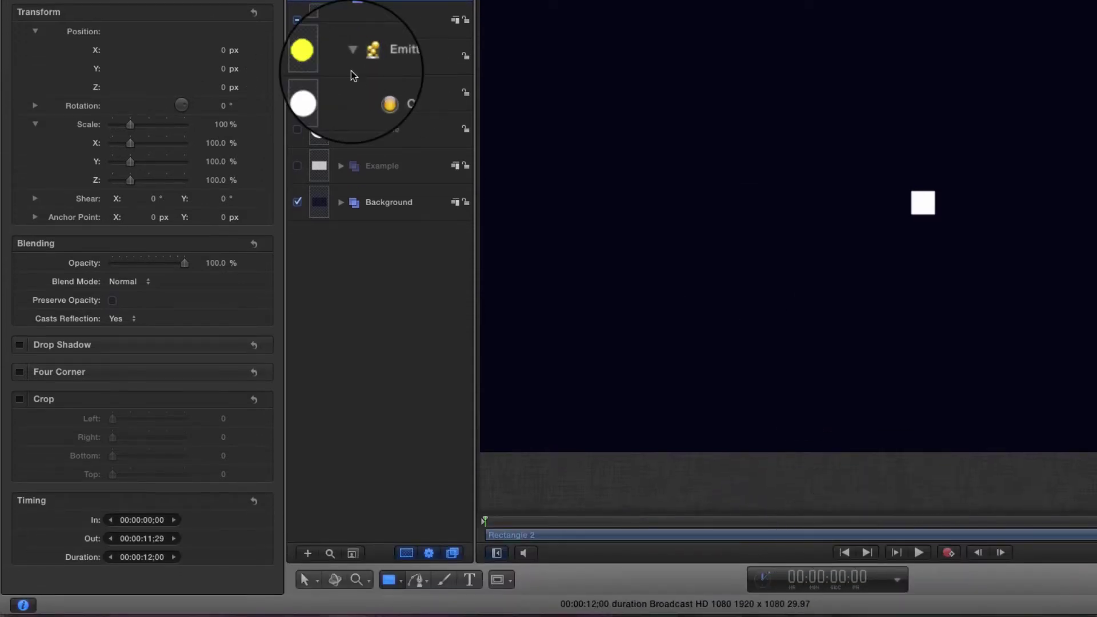
Step: Set a starting Position X keyframe of -961 for the square at frame 0
{"action": "left_click", "coordinate": [252, 51]}
{"action": "left_click", "coordinate": [223, 51]}
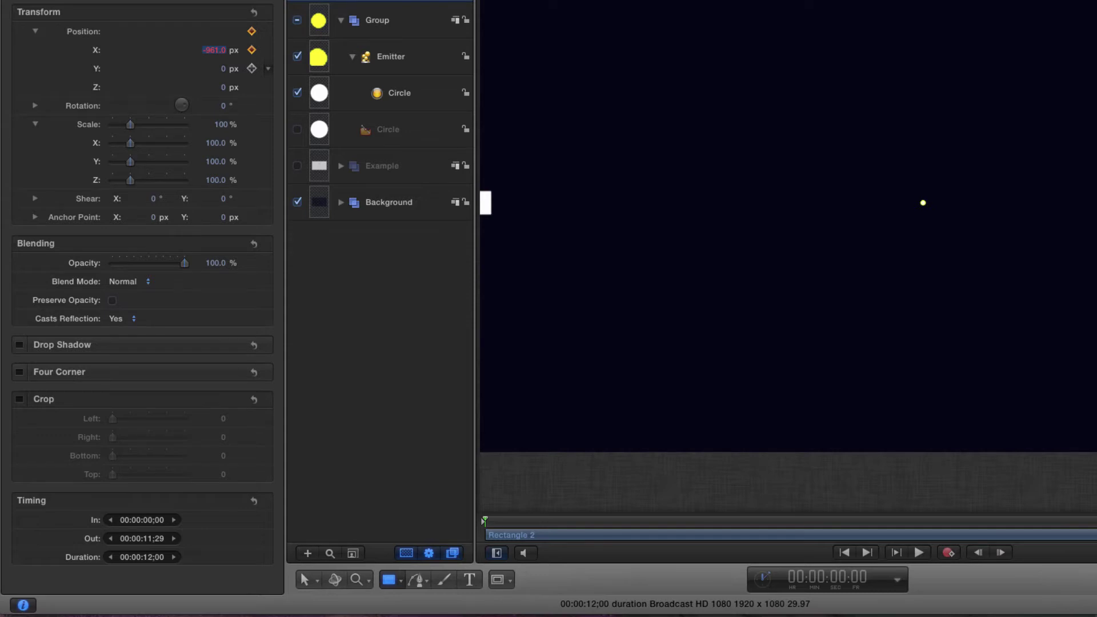
{"action": "left_click", "coordinate": [303, 578]}
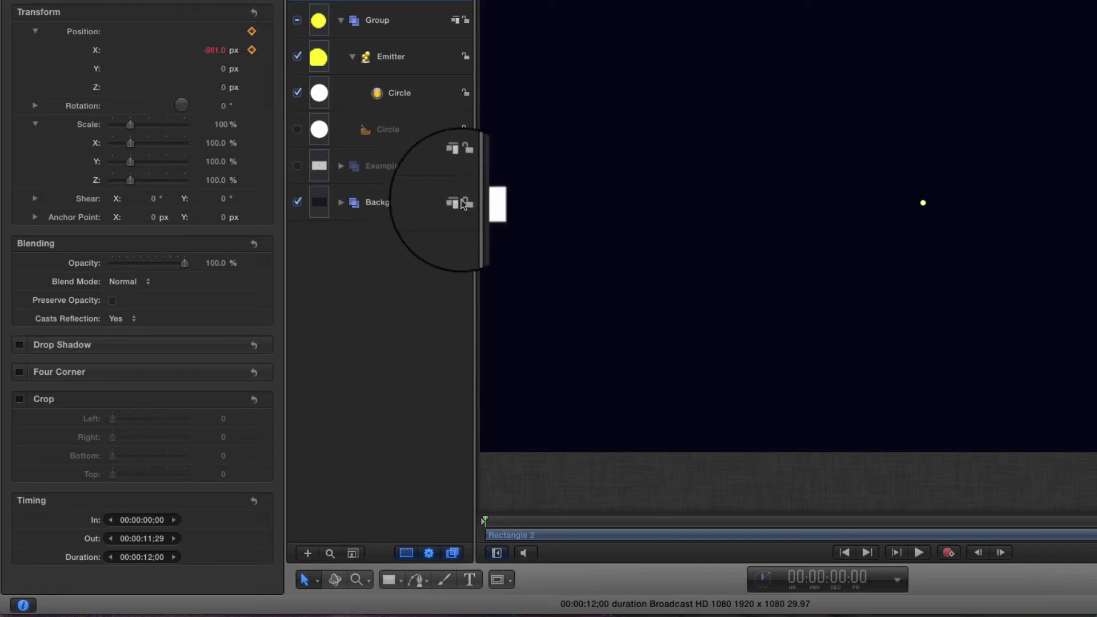
Step: Keyframe the square's Position X to 960 at the four-second mark
{"action": "left_click", "coordinate": [854, 582]}
{"action": "type", "text": "4"}
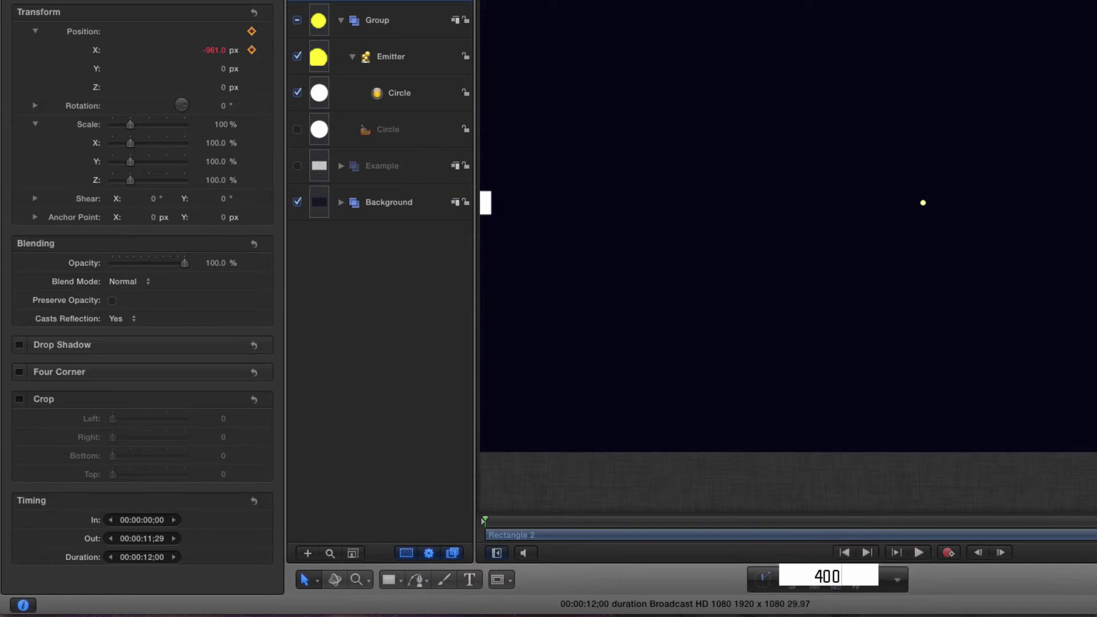
{"action": "key", "text": "Return"}
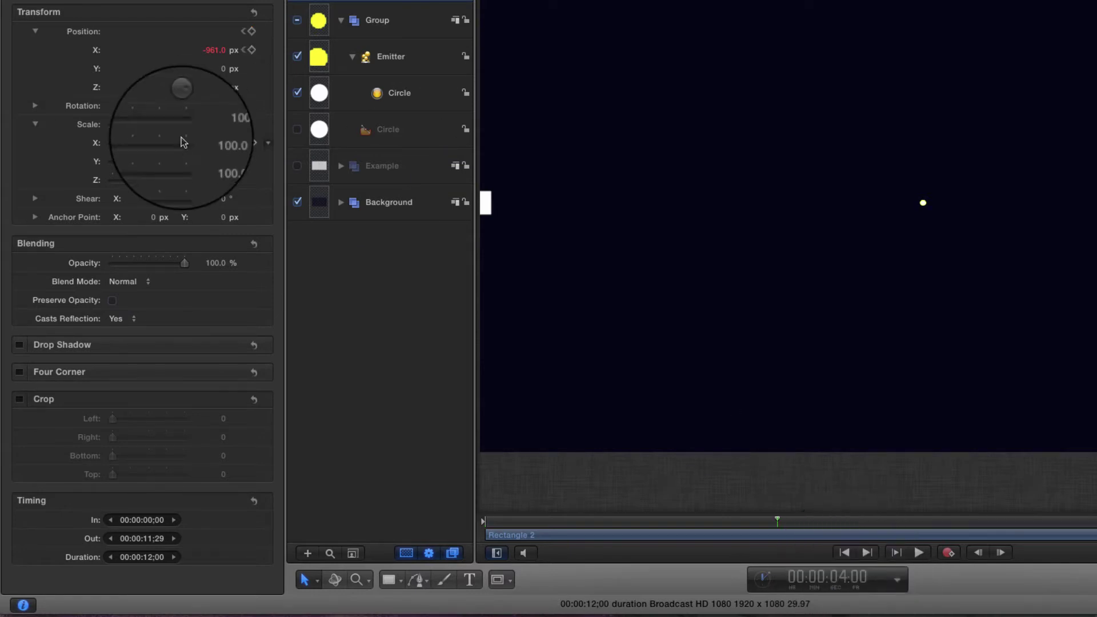
{"action": "left_click", "coordinate": [213, 50]}
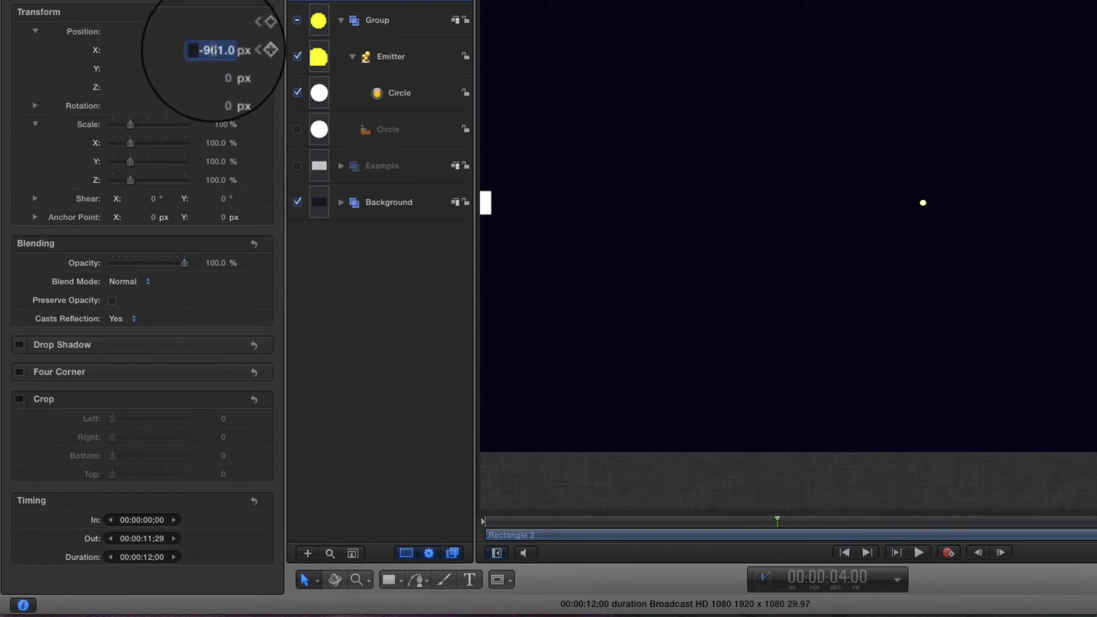
{"action": "type", "text": "960"}
{"action": "key", "text": "Return"}
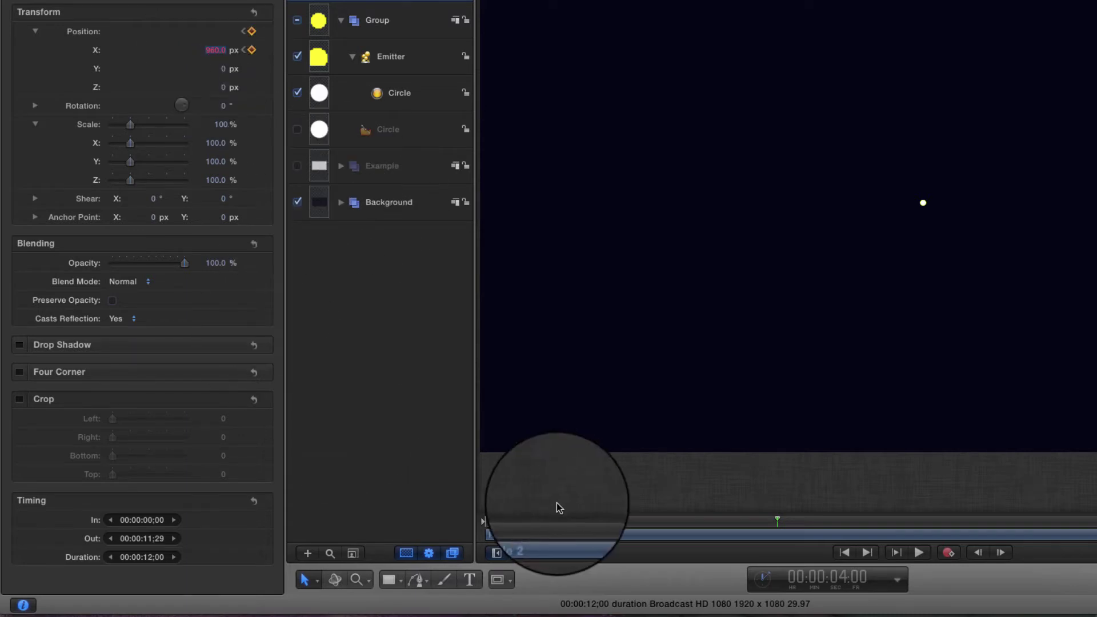
Step: Hide the Emitter layer and scrub the timeline to preview the square's sweep
{"action": "left_click_drag", "start_coordinate": [527, 521], "coordinate": [773, 524]}
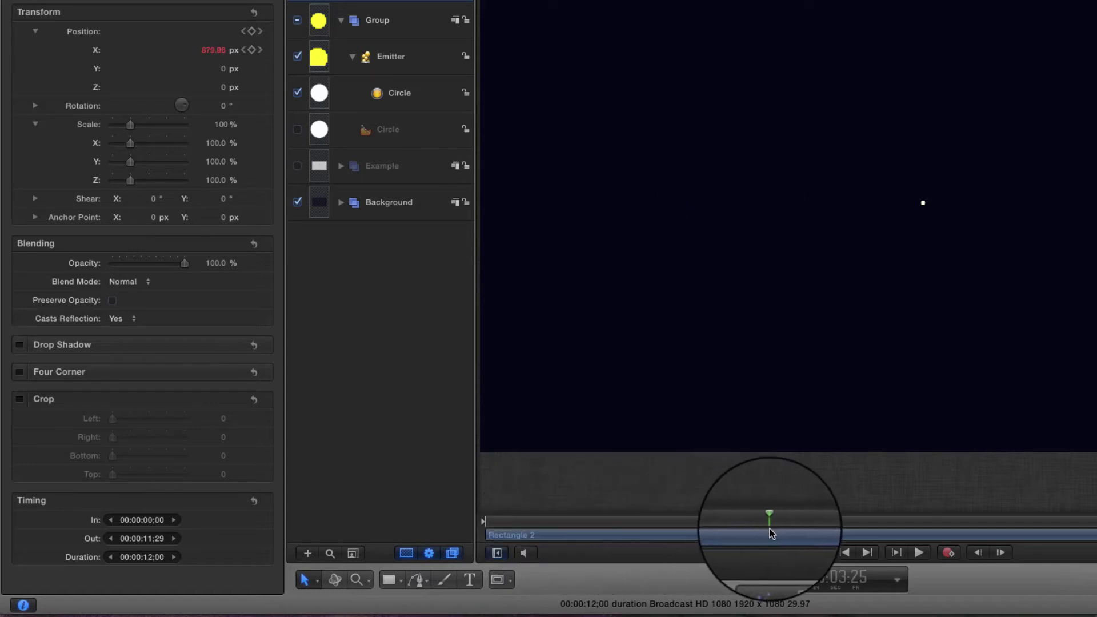
{"action": "left_click", "coordinate": [298, 57]}
{"action": "left_click_drag", "start_coordinate": [726, 522], "coordinate": [706, 551]}
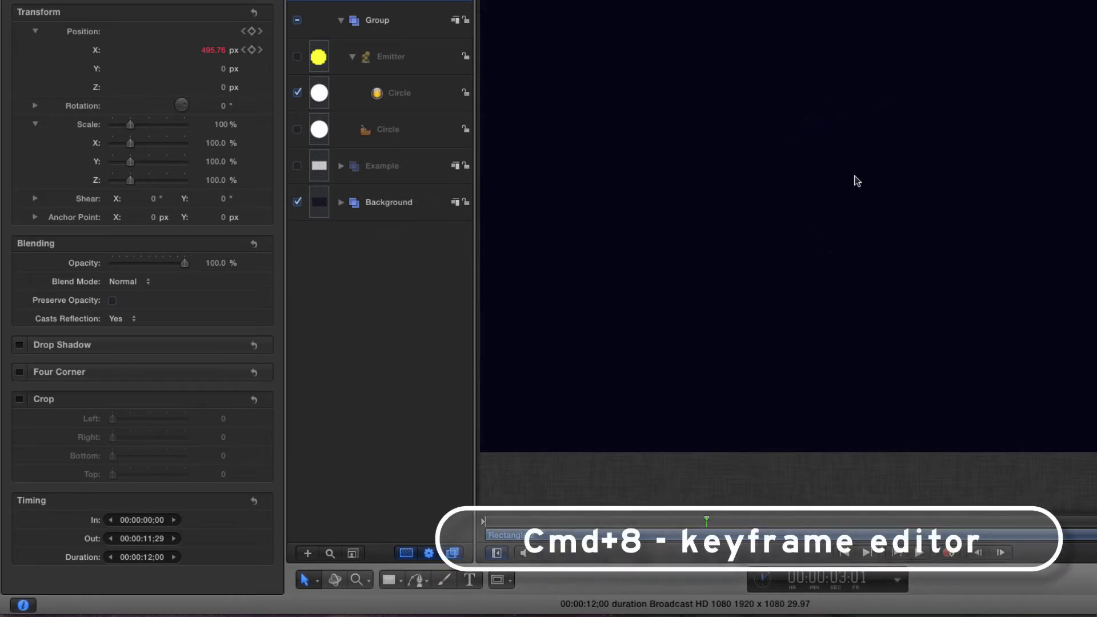
Step: Show Rectangle 2's animated curves in the Keyframe Editor (Cmd+8)
{"action": "key", "text": "super+8"}
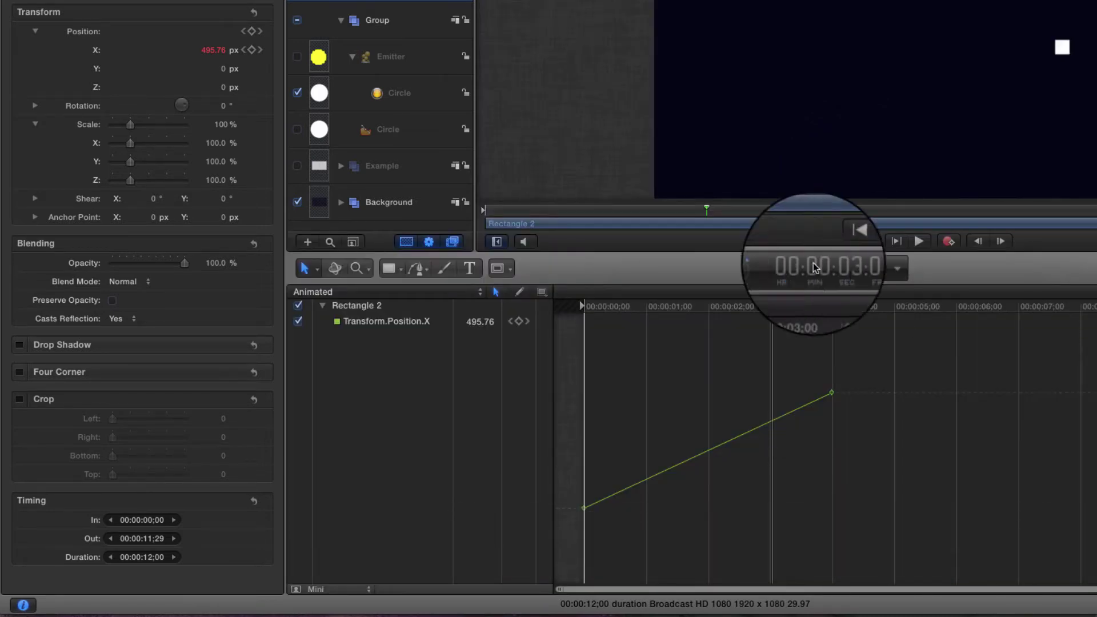
{"action": "left_click", "coordinate": [313, 291]}
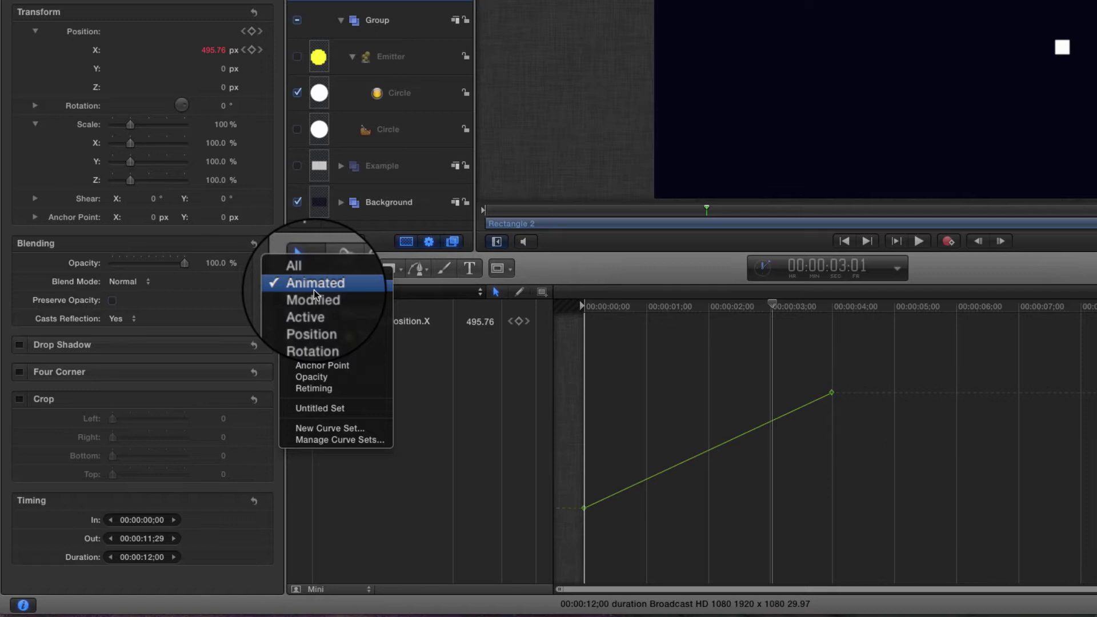
{"action": "left_click", "coordinate": [314, 289]}
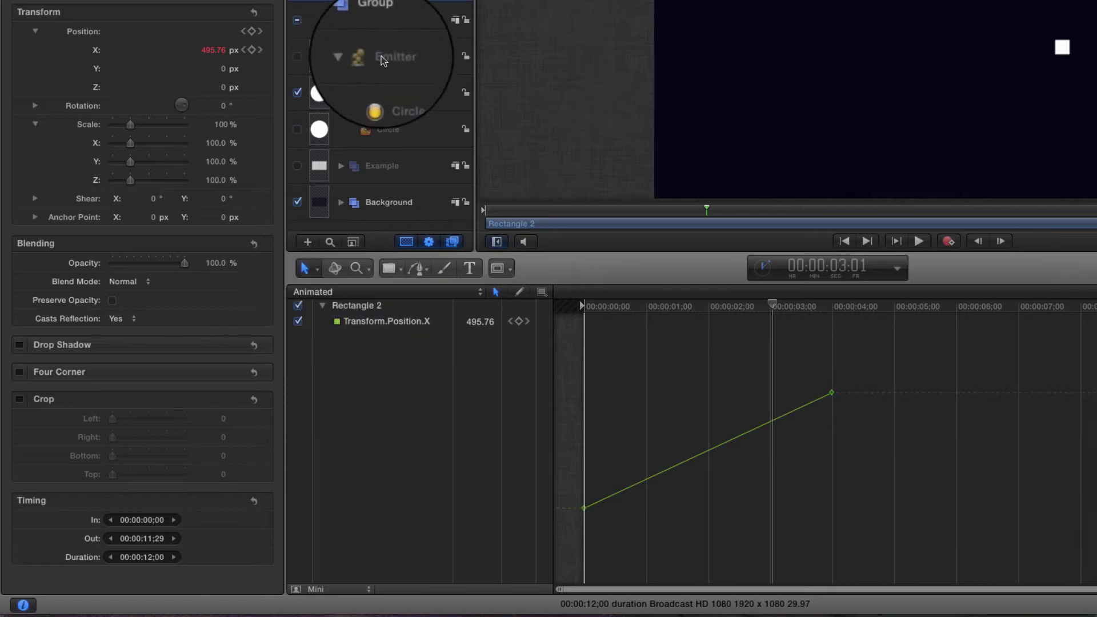
{"action": "left_click", "coordinate": [349, 56]}
{"action": "left_click", "coordinate": [332, 4]}
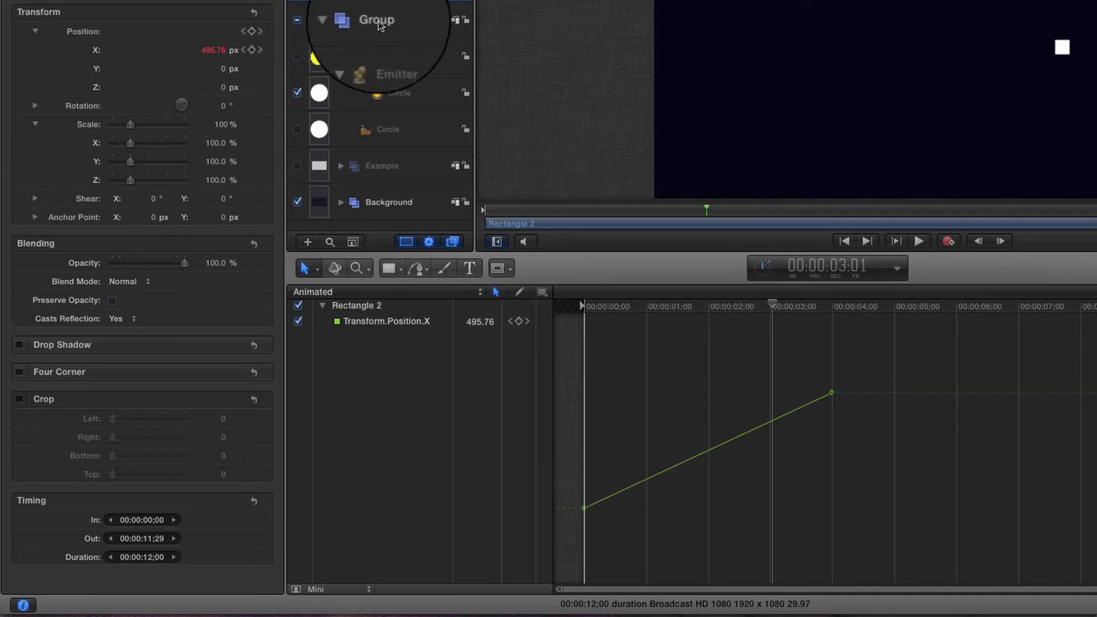
Step: Set Position.X's After Last Keyframe to Repeat and scrub to confirm the repeating sweep
{"action": "left_click", "coordinate": [544, 324]}
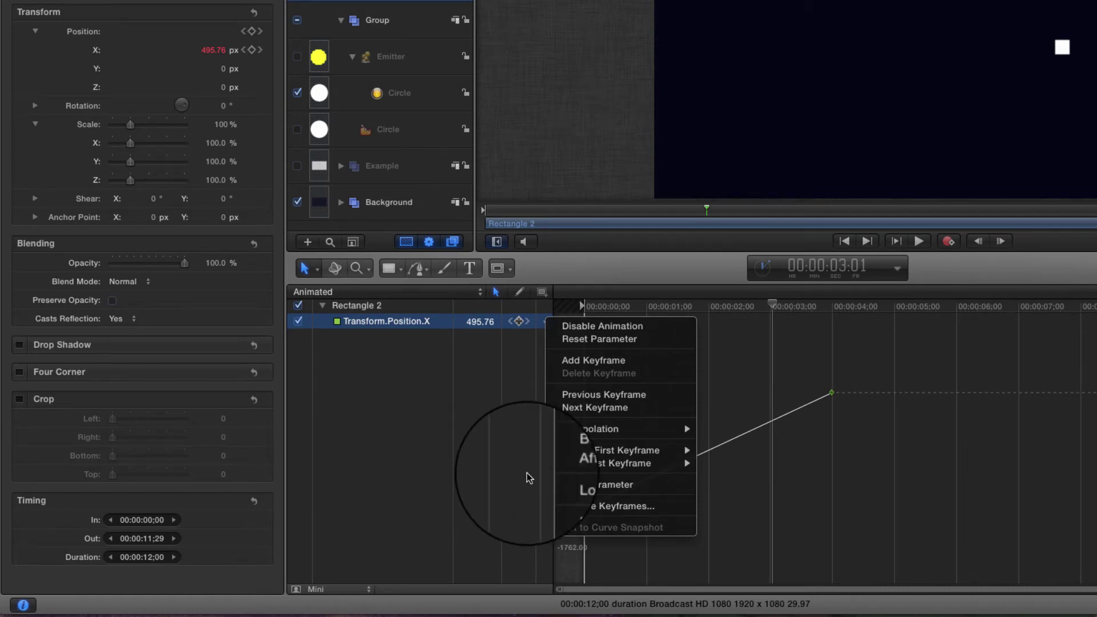
{"action": "mouse_move", "coordinate": [630, 469]}
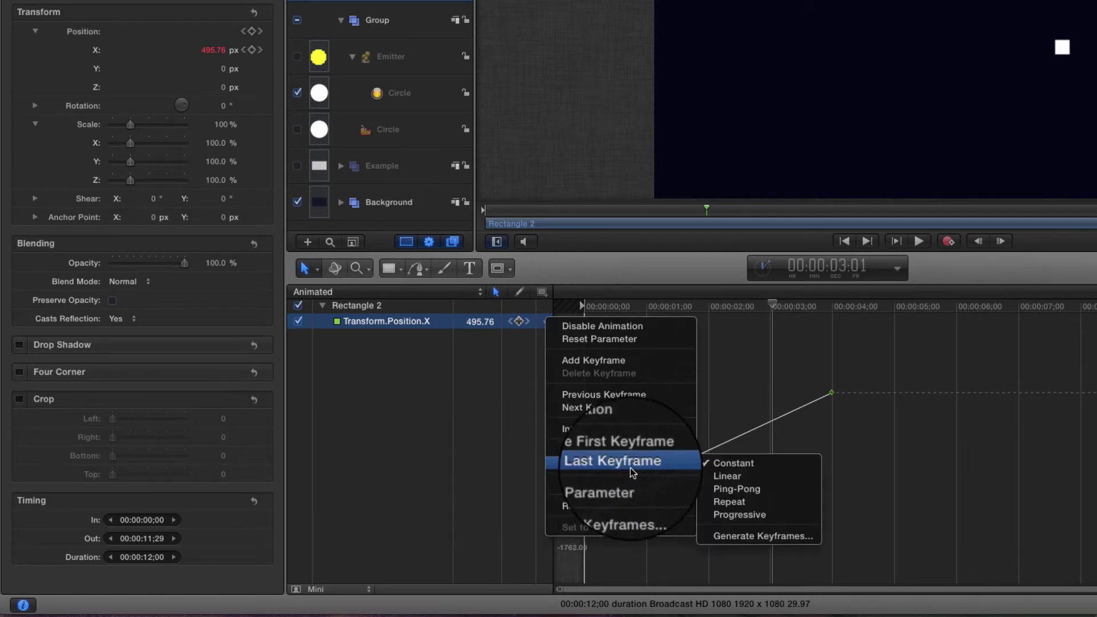
{"action": "left_click", "coordinate": [743, 503]}
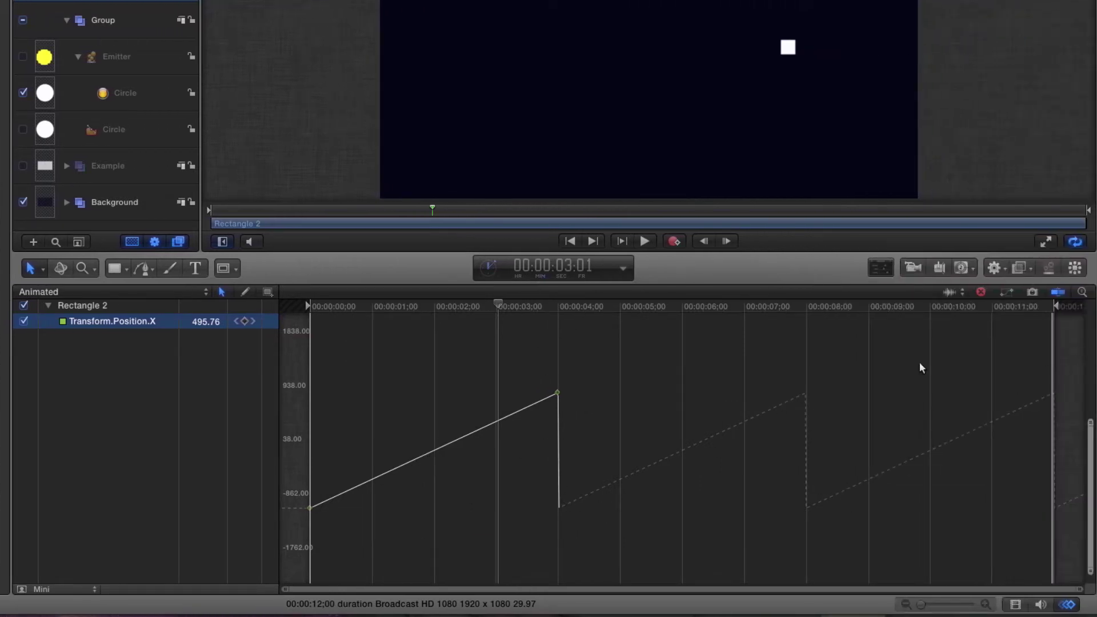
{"action": "left_click_drag", "start_coordinate": [520, 311], "coordinate": [645, 327]}
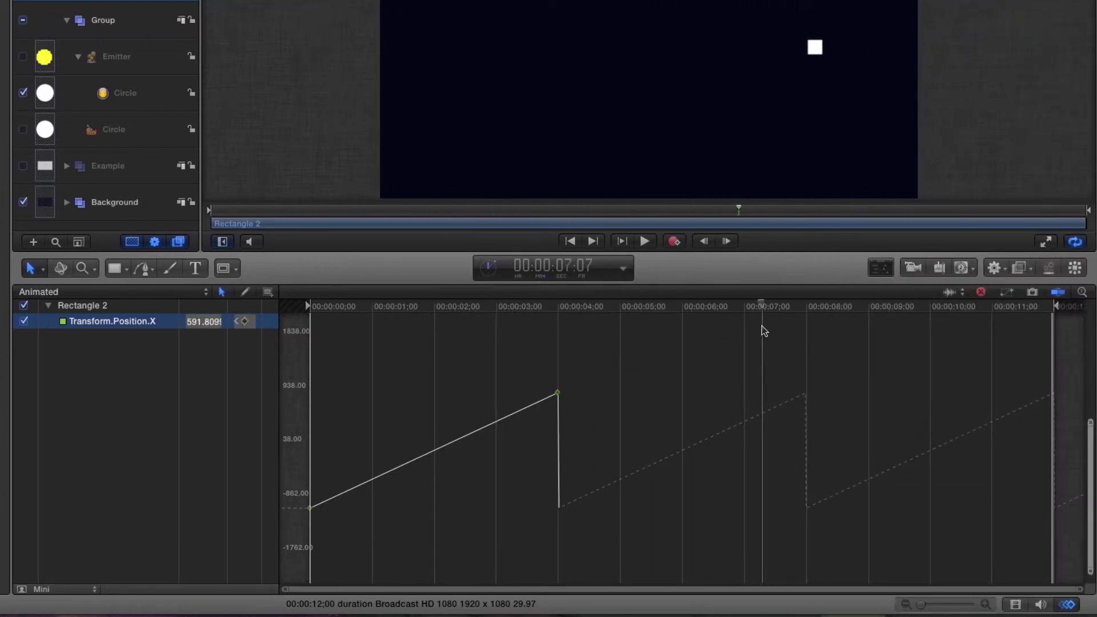
{"action": "left_click_drag", "start_coordinate": [769, 332], "coordinate": [803, 365]}
{"action": "left_click_drag", "start_coordinate": [918, 370], "coordinate": [631, 397]}
{"action": "left_click_drag", "start_coordinate": [782, 398], "coordinate": [392, 400]}
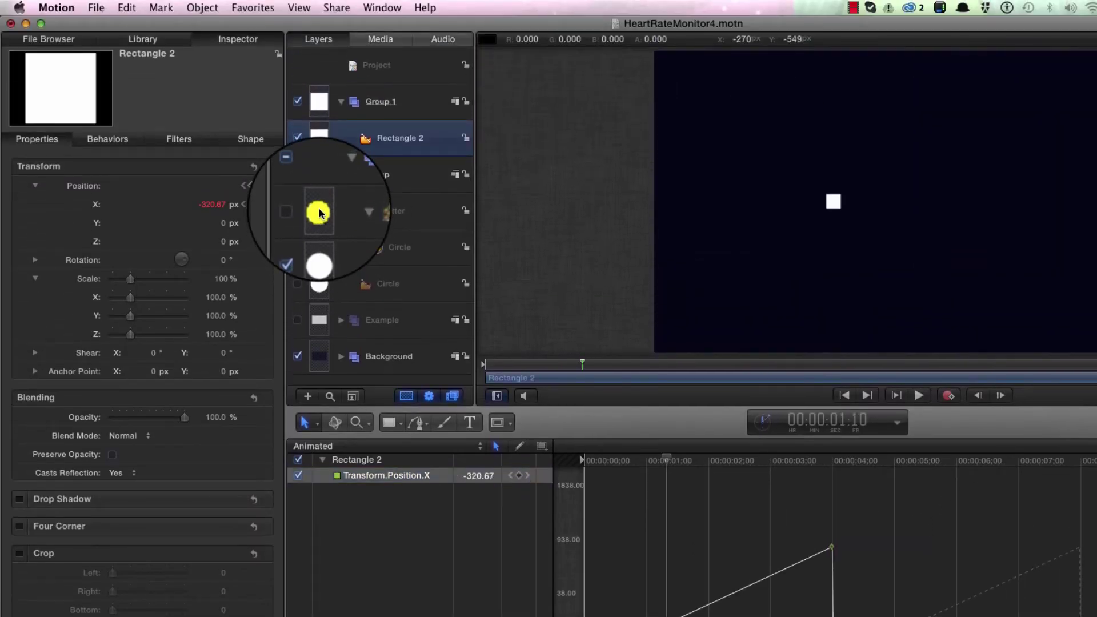
{"action": "left_click", "coordinate": [320, 214]}
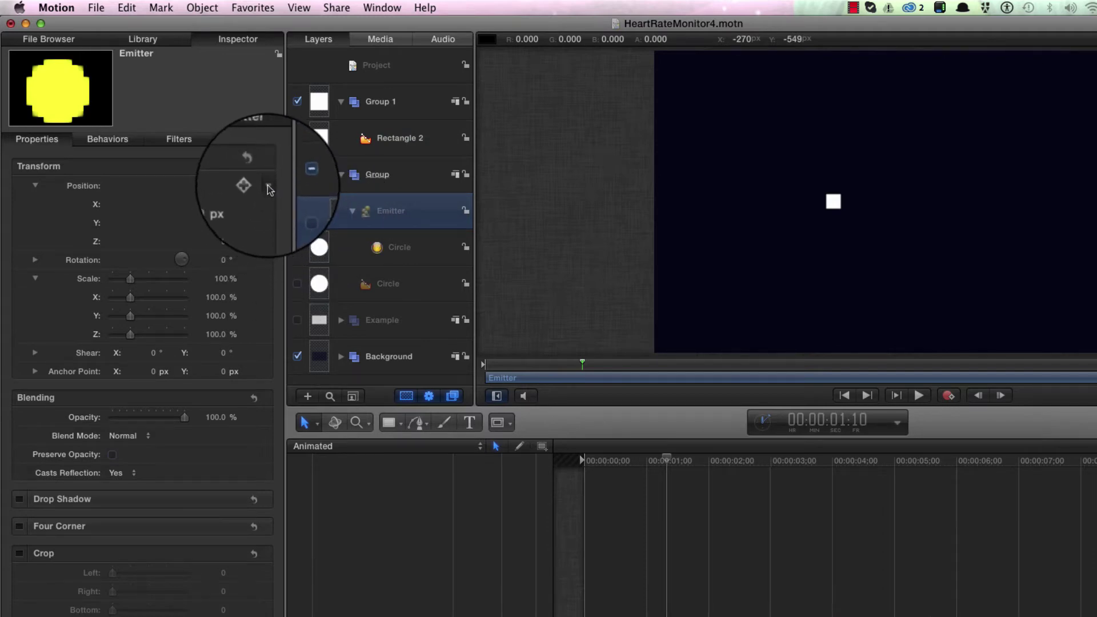
Step: Add a Link behaviour to the Emitter's Position with Rectangle 2 as source object
{"action": "left_click", "coordinate": [269, 188]}
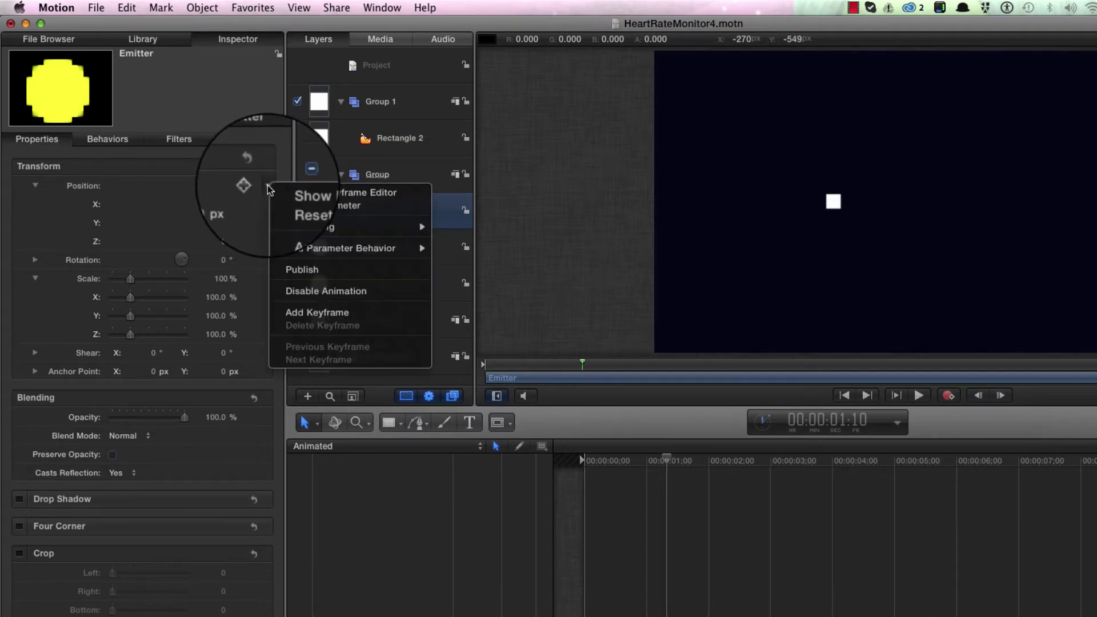
{"action": "mouse_move", "coordinate": [320, 248]}
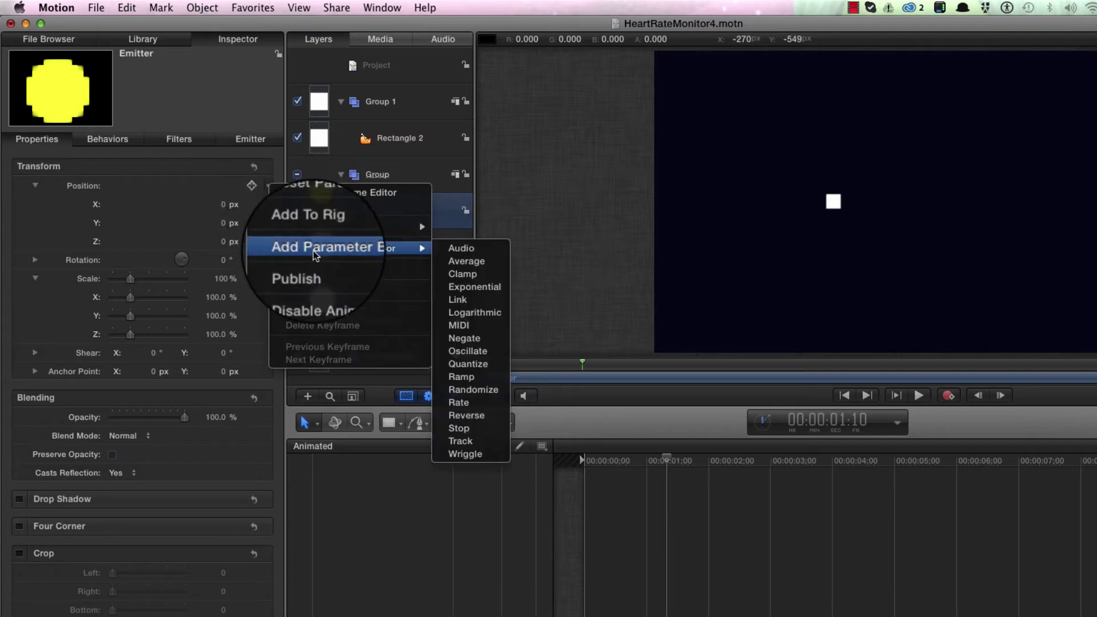
{"action": "left_click", "coordinate": [485, 303]}
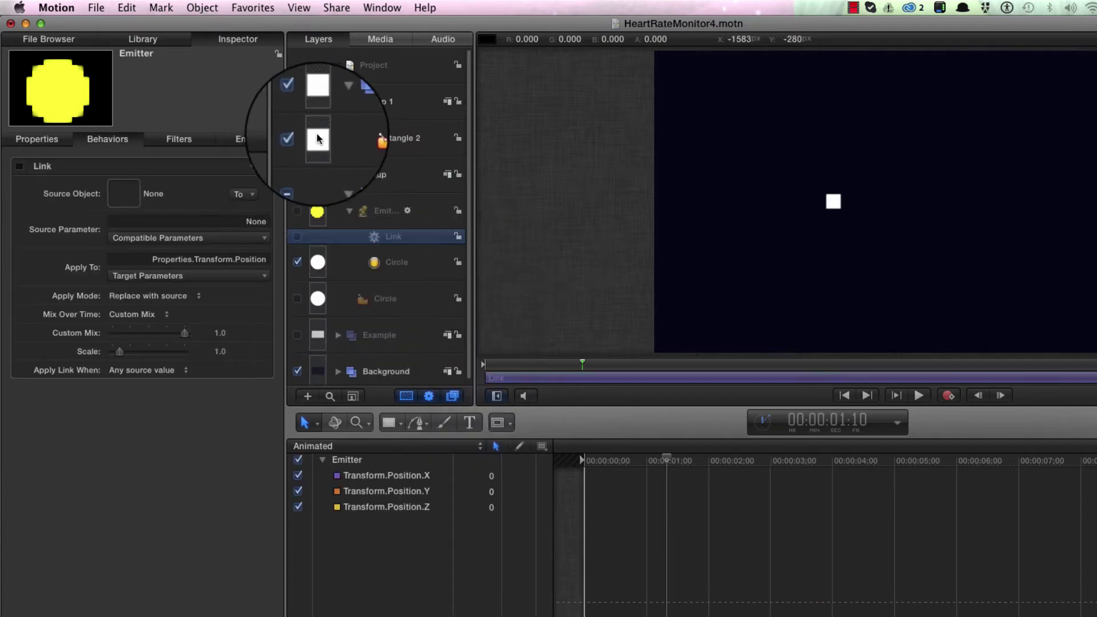
{"action": "left_click_drag", "start_coordinate": [316, 139], "coordinate": [123, 194]}
Step: Rename Rectangle 2 to Null and hide it
{"action": "double_click", "coordinate": [391, 138]}
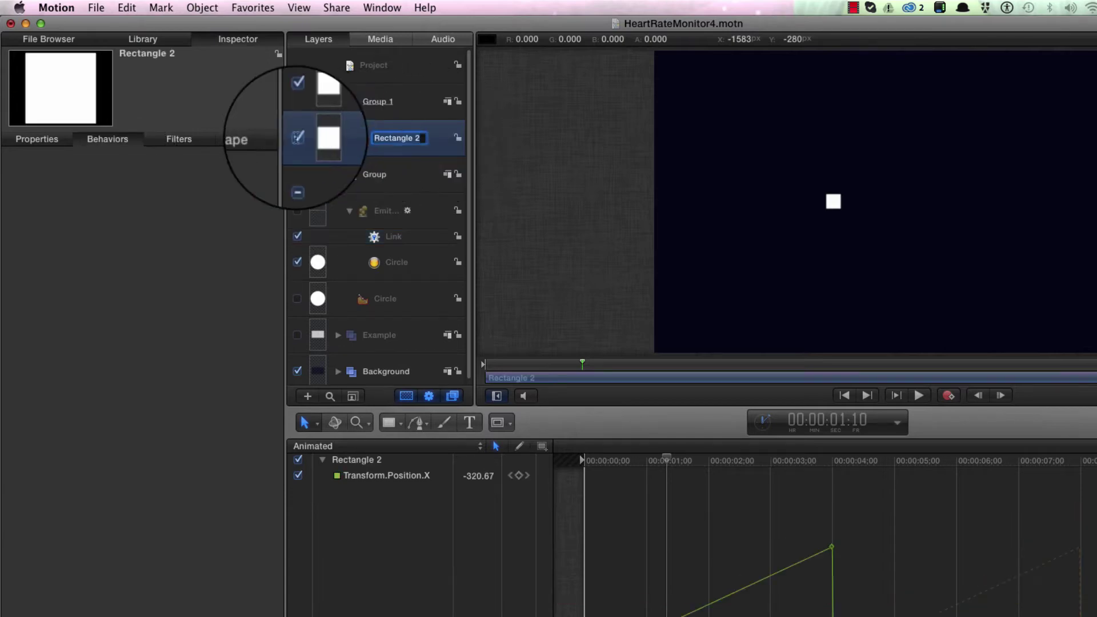
{"action": "type", "text": "Null"}
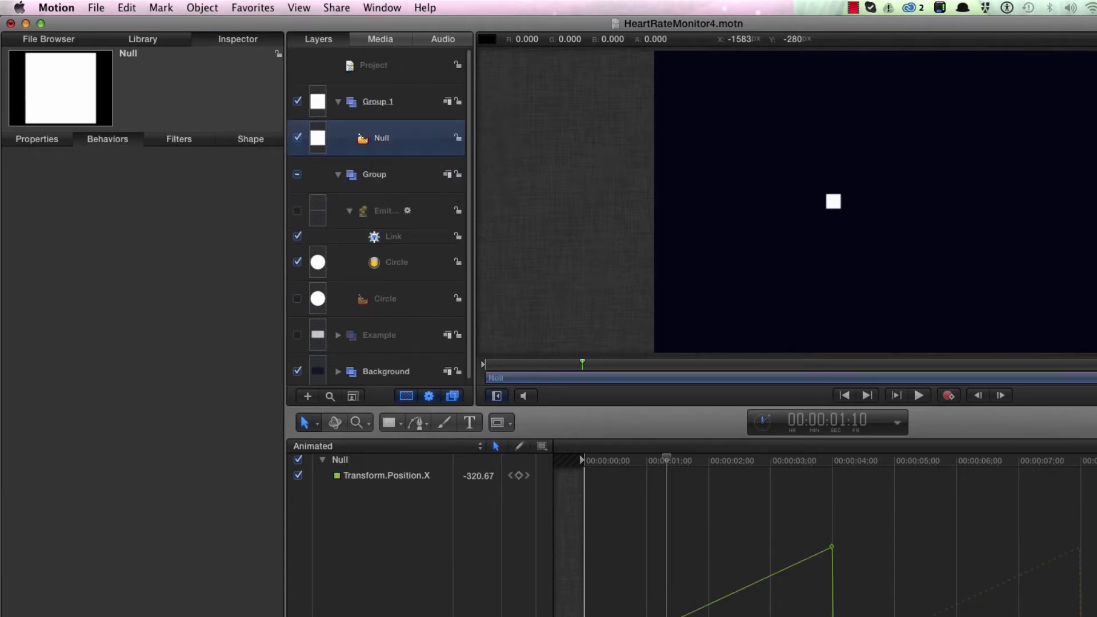
{"action": "left_click", "coordinate": [298, 137]}
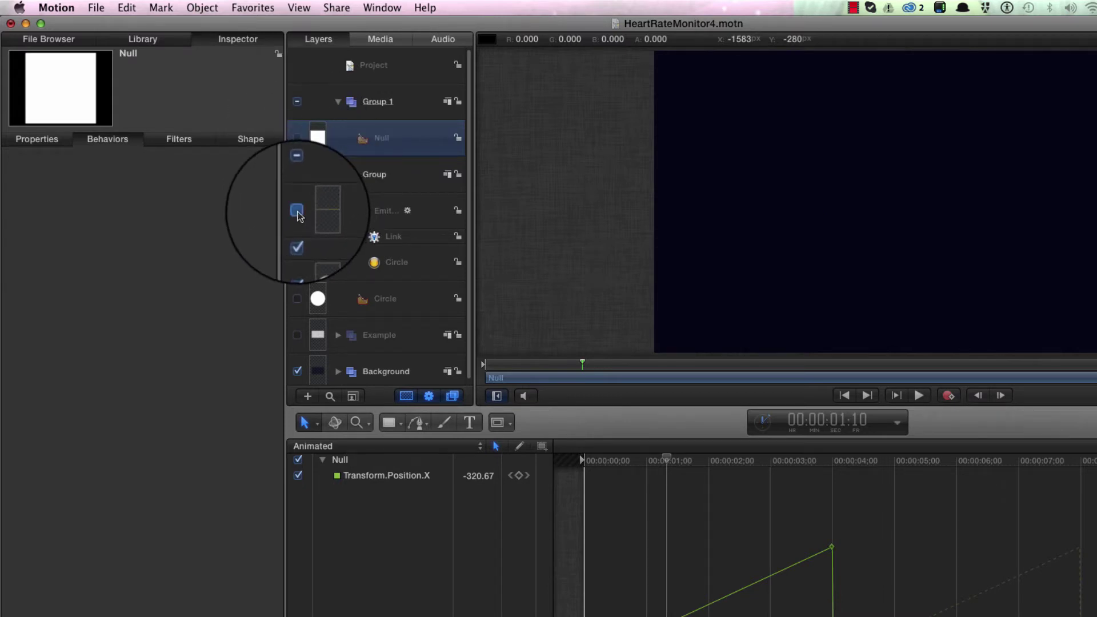
Step: Re-enable the Emitter and scrub around four seconds to watch the yellow trail wrap around
{"action": "left_click", "coordinate": [298, 212]}
{"action": "left_click_drag", "start_coordinate": [666, 459], "coordinate": [563, 456]}
{"action": "left_click_drag", "start_coordinate": [639, 460], "coordinate": [770, 468]}
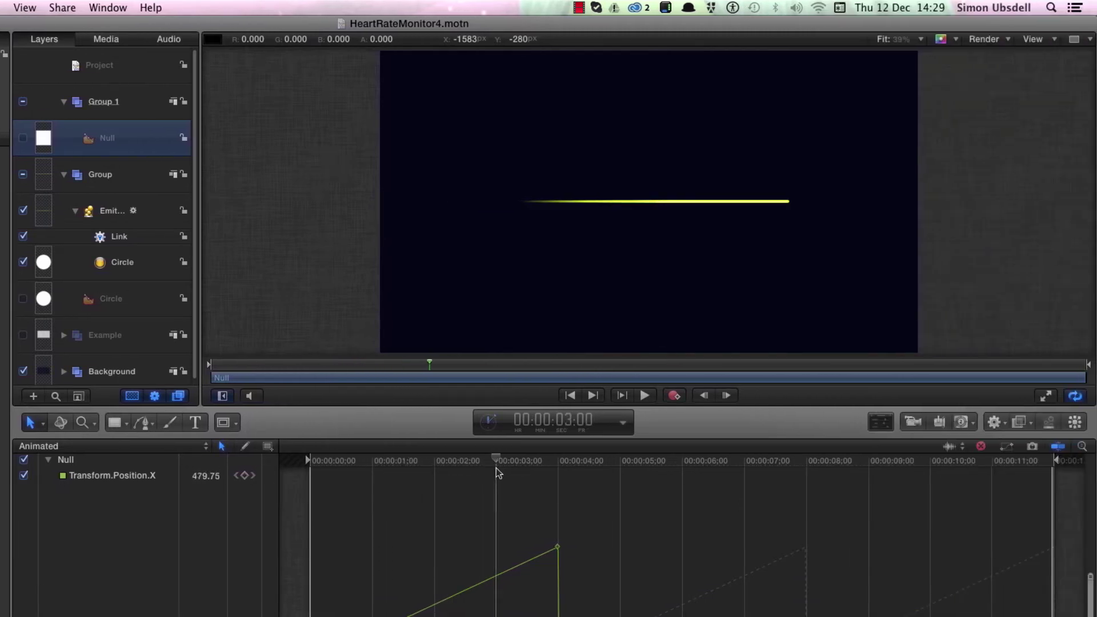
{"action": "mouse_move", "coordinate": [496, 469]}
{"action": "left_mouse_down"}
{"action": "mouse_move", "coordinate": [437, 468]}
{"action": "mouse_move", "coordinate": [510, 473]}
{"action": "left_mouse_up"}
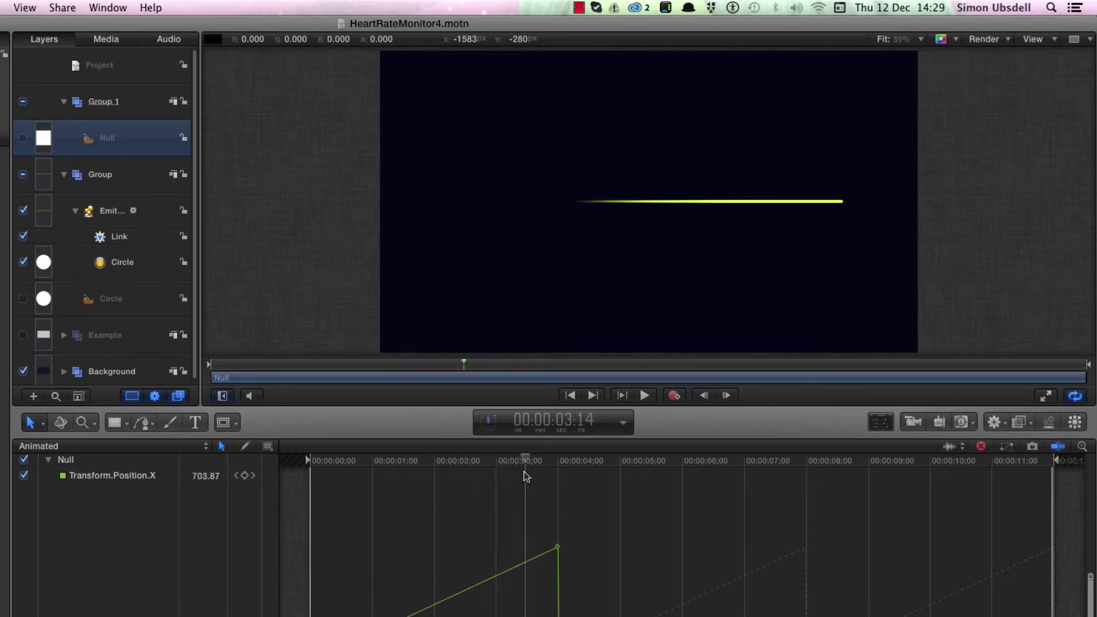
{"action": "left_click_drag", "start_coordinate": [557, 472], "coordinate": [567, 472]}
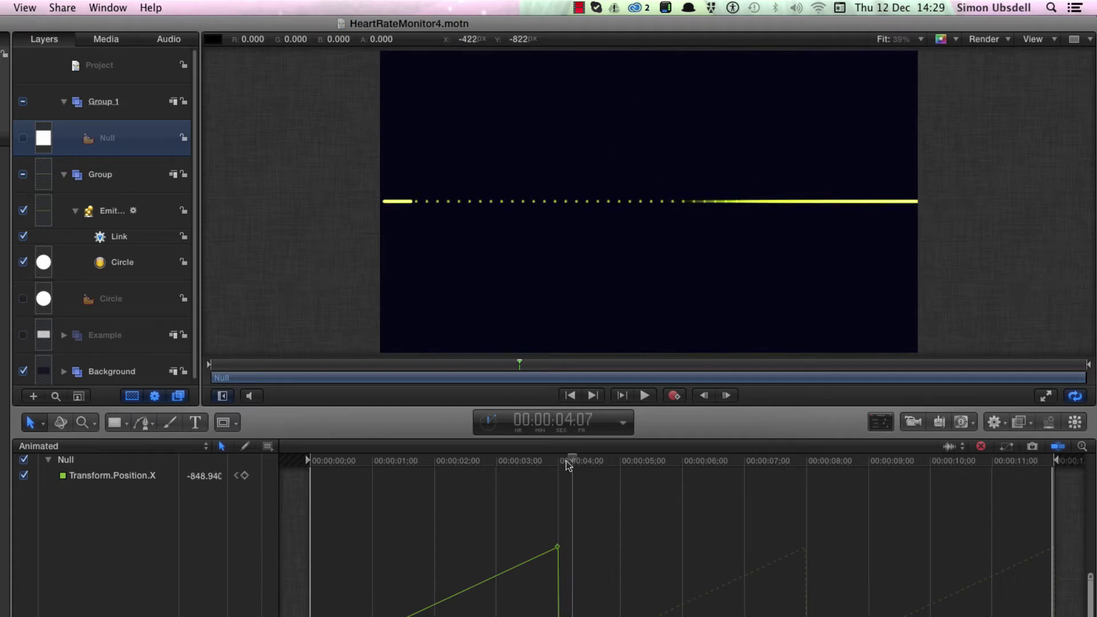
{"action": "left_click_drag", "start_coordinate": [569, 466], "coordinate": [550, 466]}
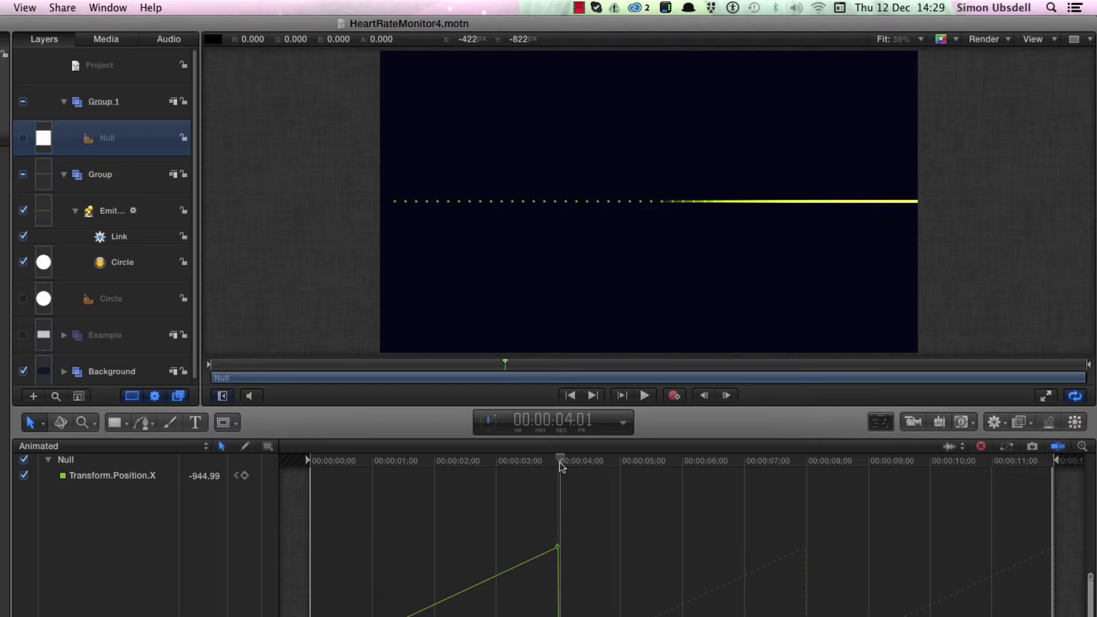
{"action": "left_click_drag", "start_coordinate": [562, 467], "coordinate": [566, 464]}
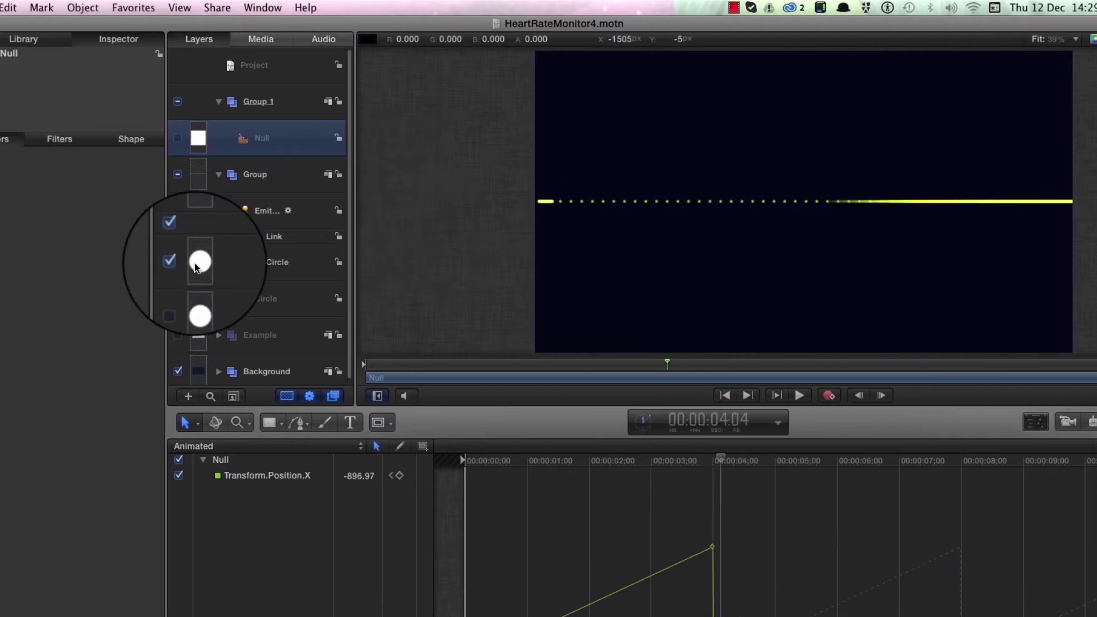
Step: Keyframe the Circle cell's Birth Rate at 1500 one frame after the start
{"action": "left_click", "coordinate": [63, 262]}
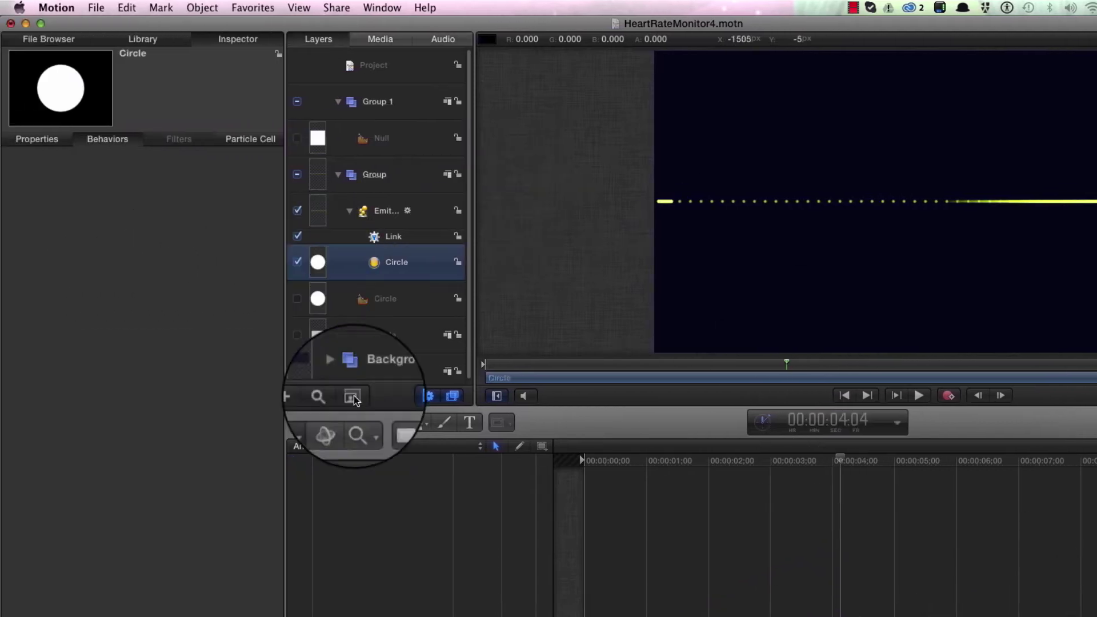
{"action": "left_click", "coordinate": [251, 138]}
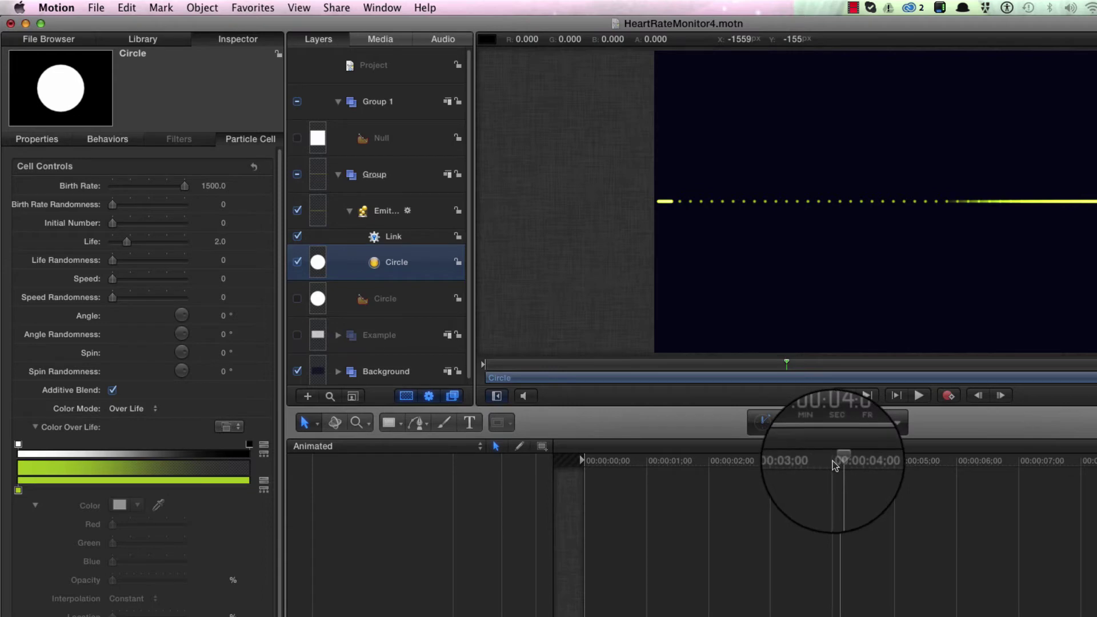
{"action": "mouse_move", "coordinate": [79, 191]}
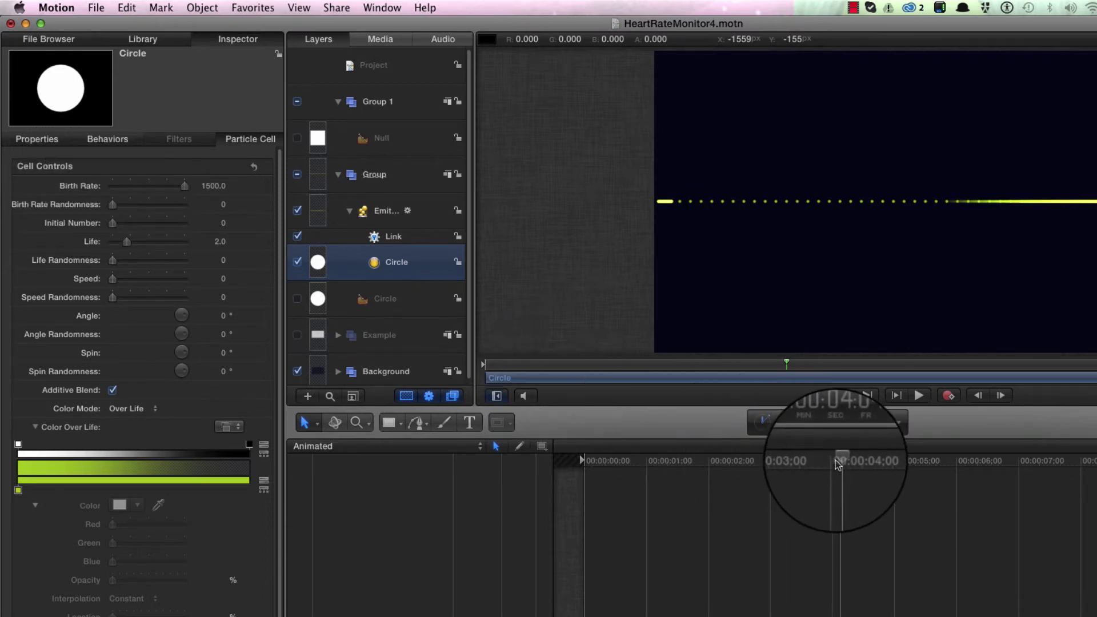
{"action": "left_click_drag", "start_coordinate": [839, 466], "coordinate": [583, 463]}
{"action": "mouse_move", "coordinate": [252, 190]}
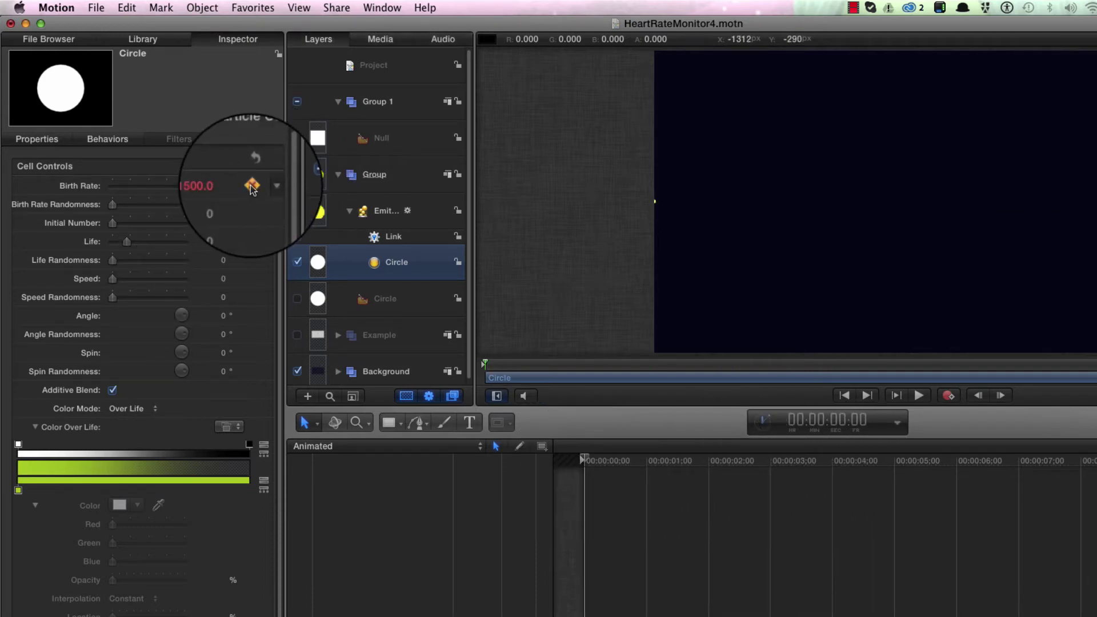
{"action": "left_click", "coordinate": [1000, 395]}
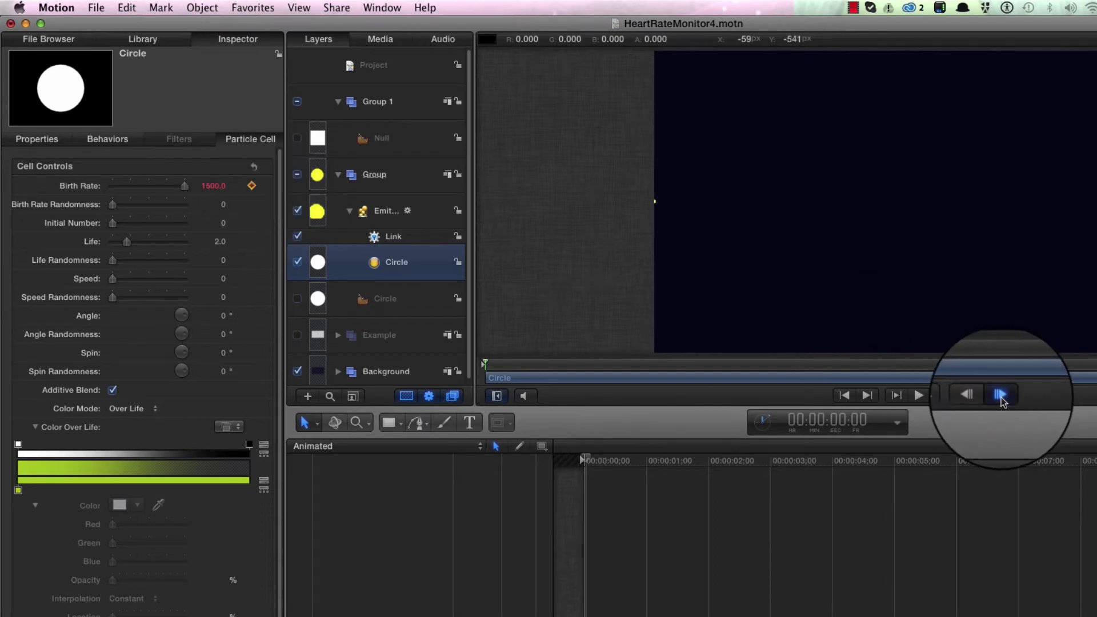
{"action": "left_click", "coordinate": [252, 186]}
Step: Add a second Birth Rate keyframe at 4 seconds
{"action": "left_click", "coordinate": [828, 420]}
{"action": "type", "text": "4"}
{"action": "key", "text": "Return"}
{"action": "left_click", "coordinate": [252, 186]}
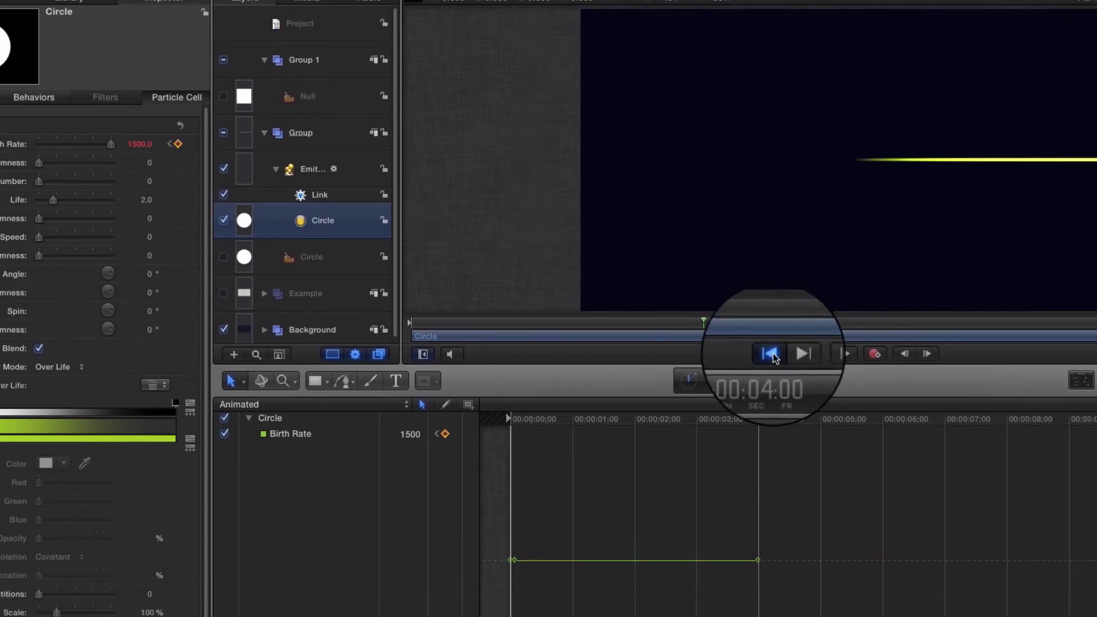
Step: Set the Circle's Birth Rate to 0 at the first frame
{"action": "left_click", "coordinate": [846, 398]}
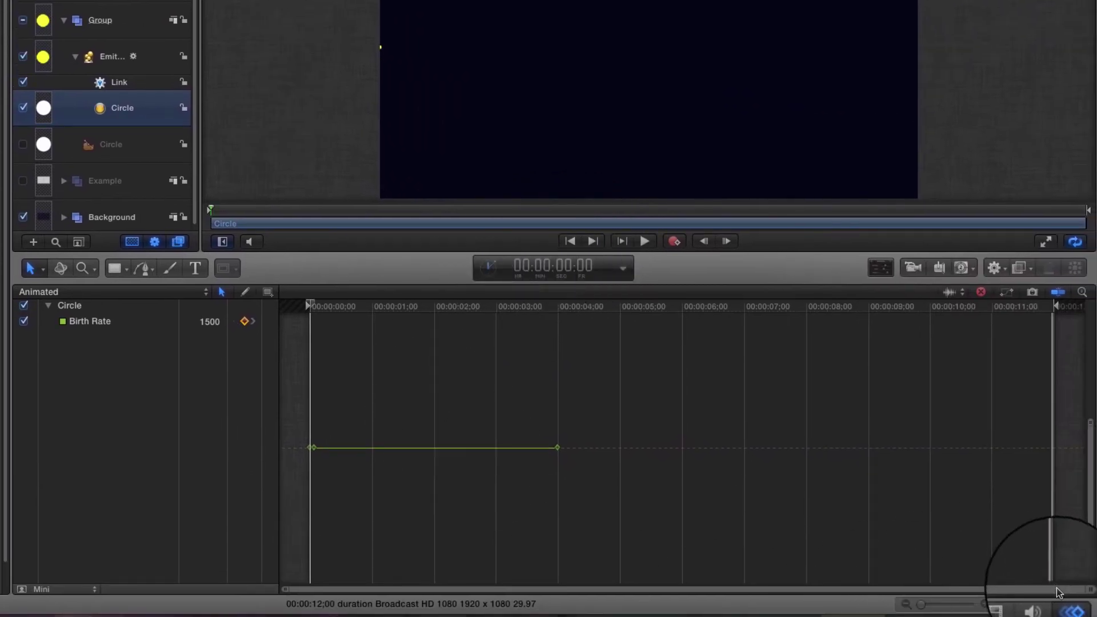
{"action": "left_click_drag", "start_coordinate": [1082, 595], "coordinate": [338, 552]}
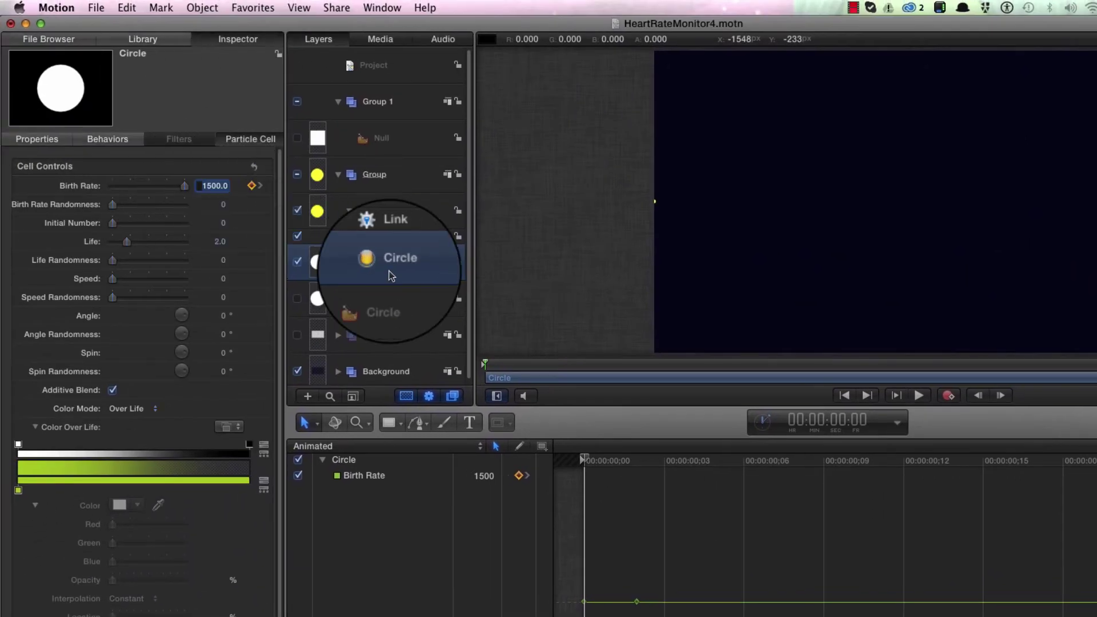
{"action": "type", "text": "0"}
{"action": "key", "text": "Return"}
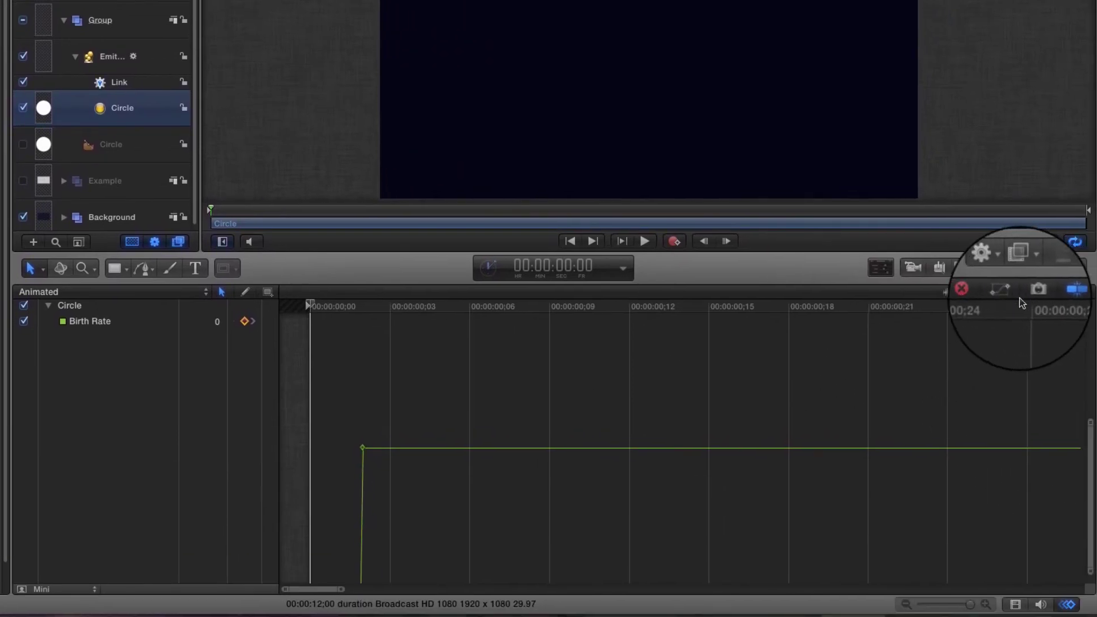
Step: Make the first Birth Rate keyframe use Constant interpolation so it holds as a step
{"action": "left_click", "coordinate": [1096, 450]}
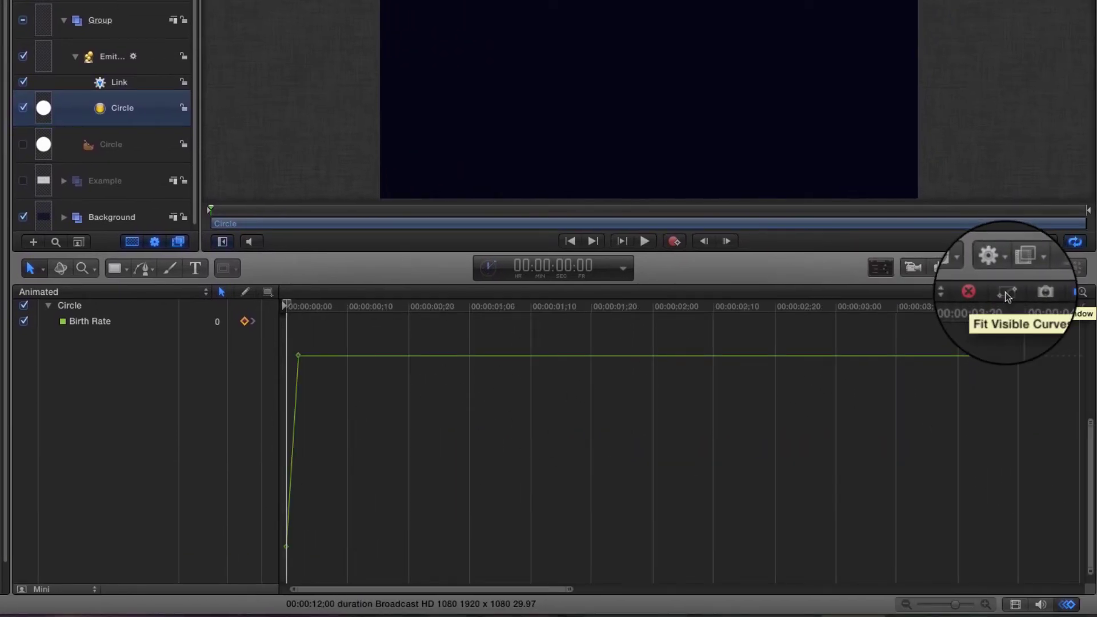
{"action": "left_click", "coordinate": [1008, 296]}
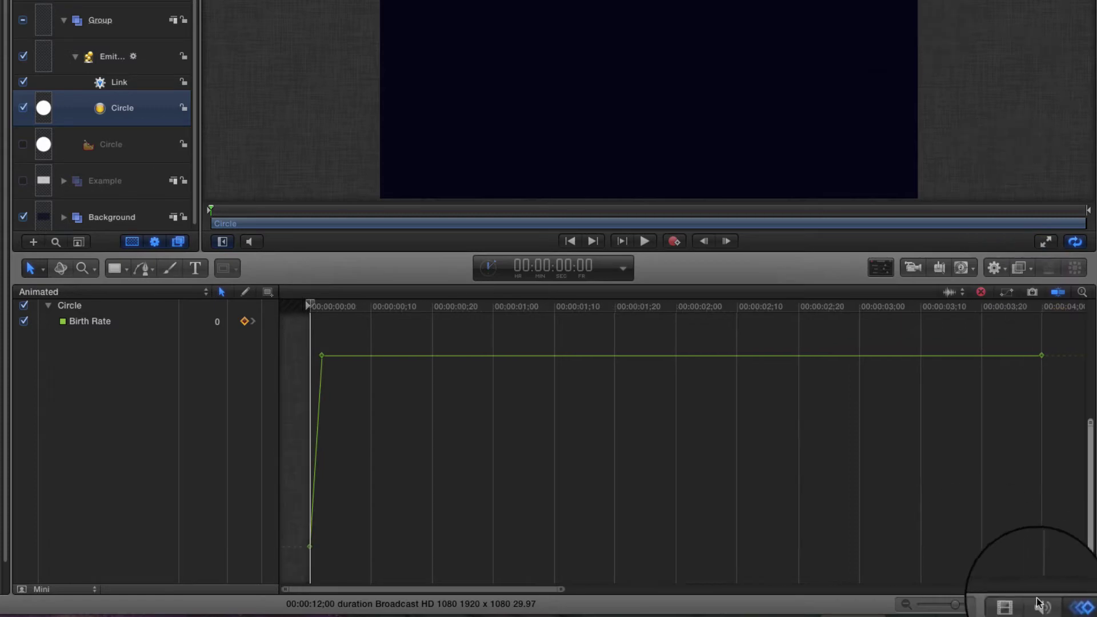
{"action": "left_click_drag", "start_coordinate": [562, 591], "coordinate": [337, 590]}
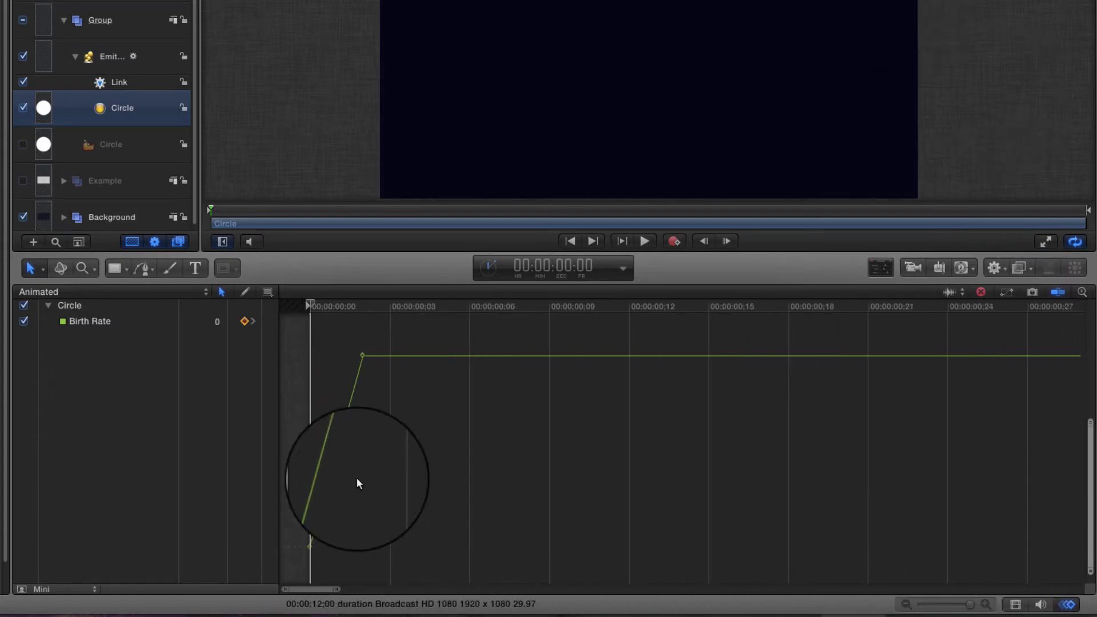
{"action": "left_click", "coordinate": [309, 547]}
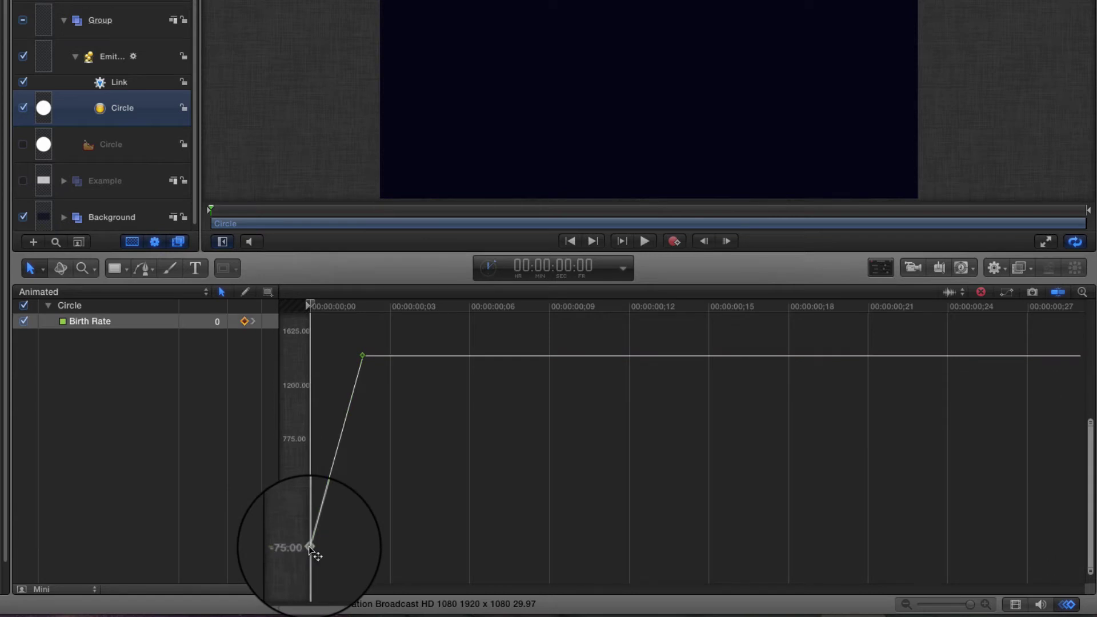
{"action": "right_click", "coordinate": [310, 548]}
{"action": "mouse_move", "coordinate": [366, 566]}
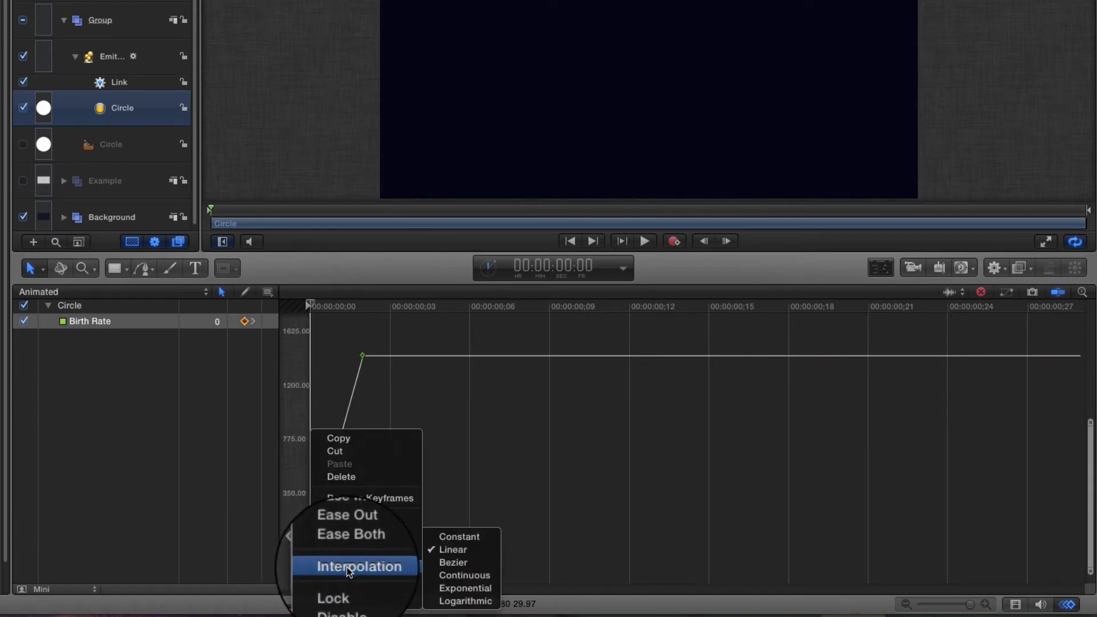
{"action": "left_click", "coordinate": [475, 539]}
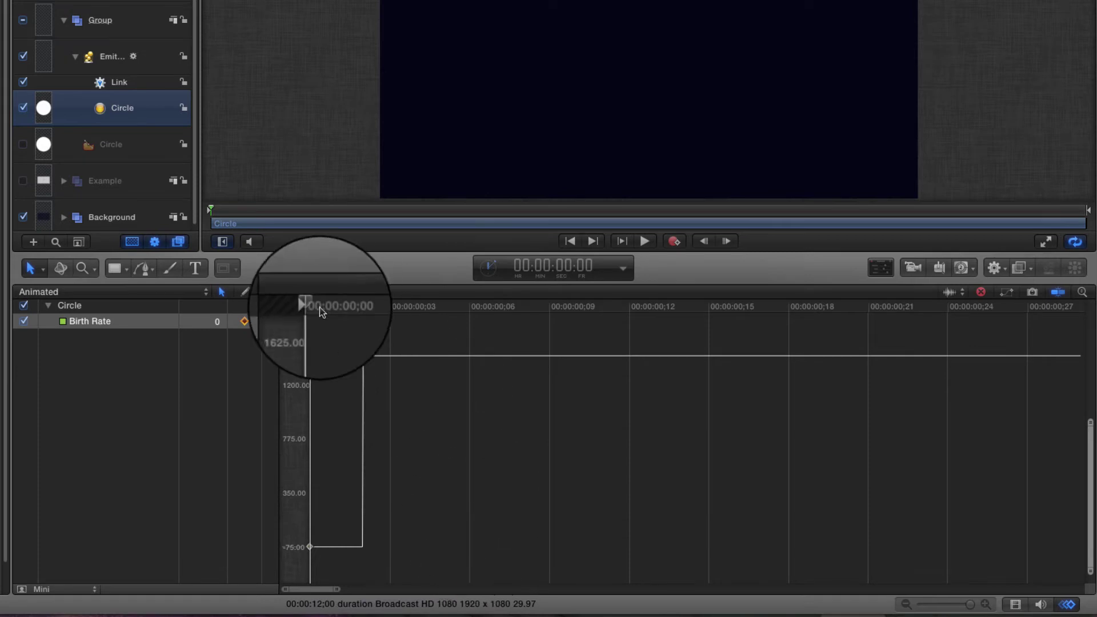
{"action": "mouse_move", "coordinate": [319, 306]}
{"action": "left_mouse_down"}
{"action": "mouse_move", "coordinate": [363, 307]}
{"action": "mouse_move", "coordinate": [263, 303]}
{"action": "mouse_move", "coordinate": [356, 301]}
{"action": "mouse_move", "coordinate": [445, 330]}
{"action": "left_mouse_up"}
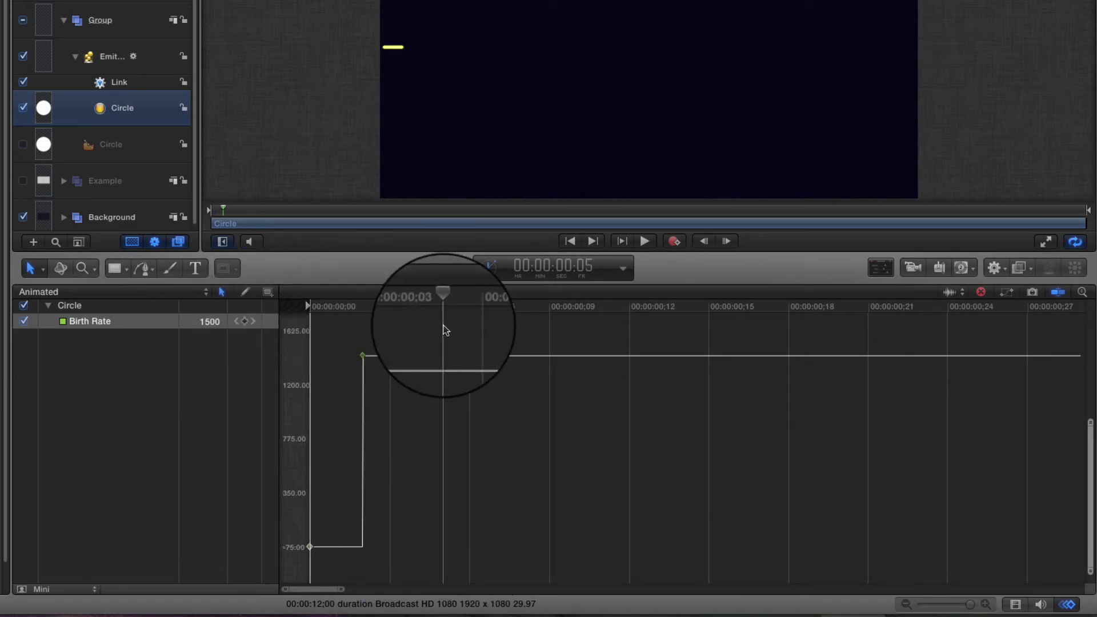
Step: Set the Birth Rate curve to repeat after its last keyframe and preview it
{"action": "left_click_drag", "start_coordinate": [342, 589], "coordinate": [851, 585]}
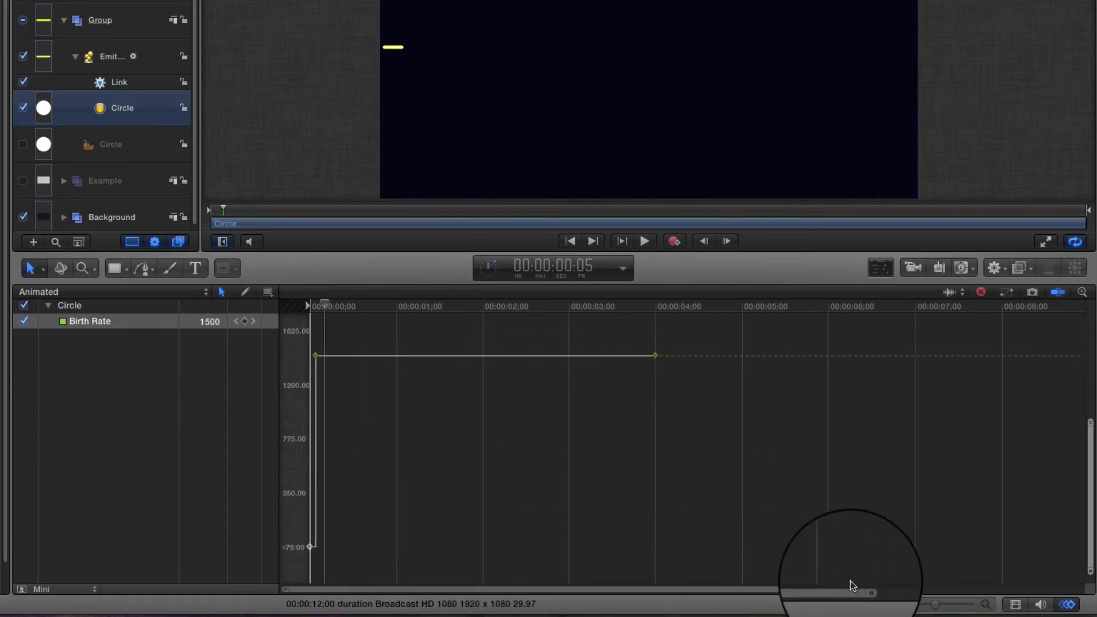
{"action": "left_click", "coordinate": [272, 324]}
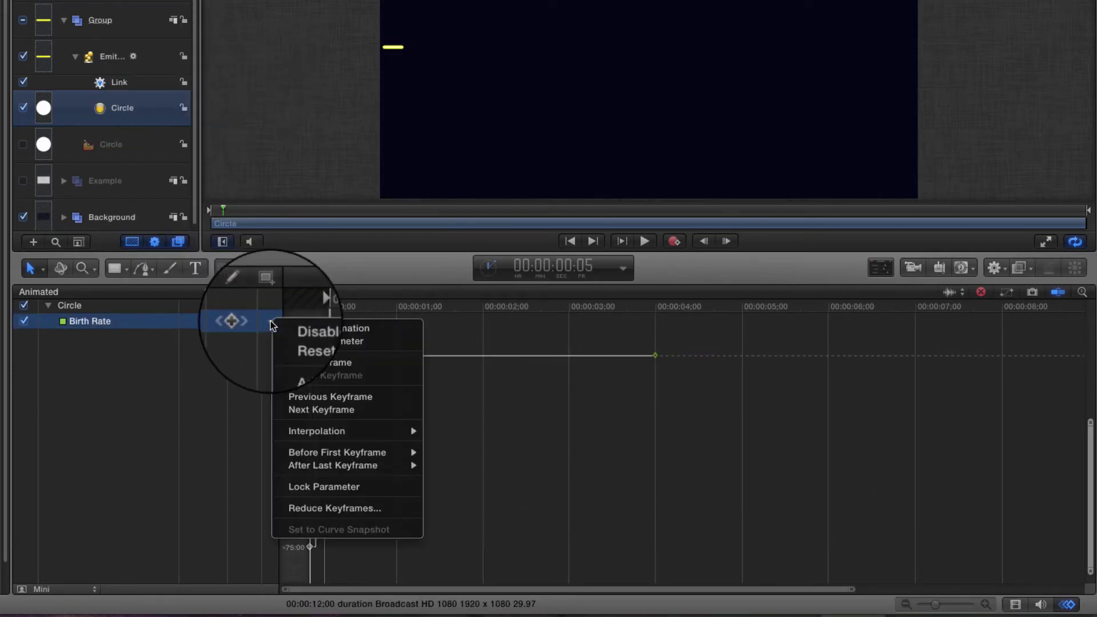
{"action": "mouse_move", "coordinate": [356, 466]}
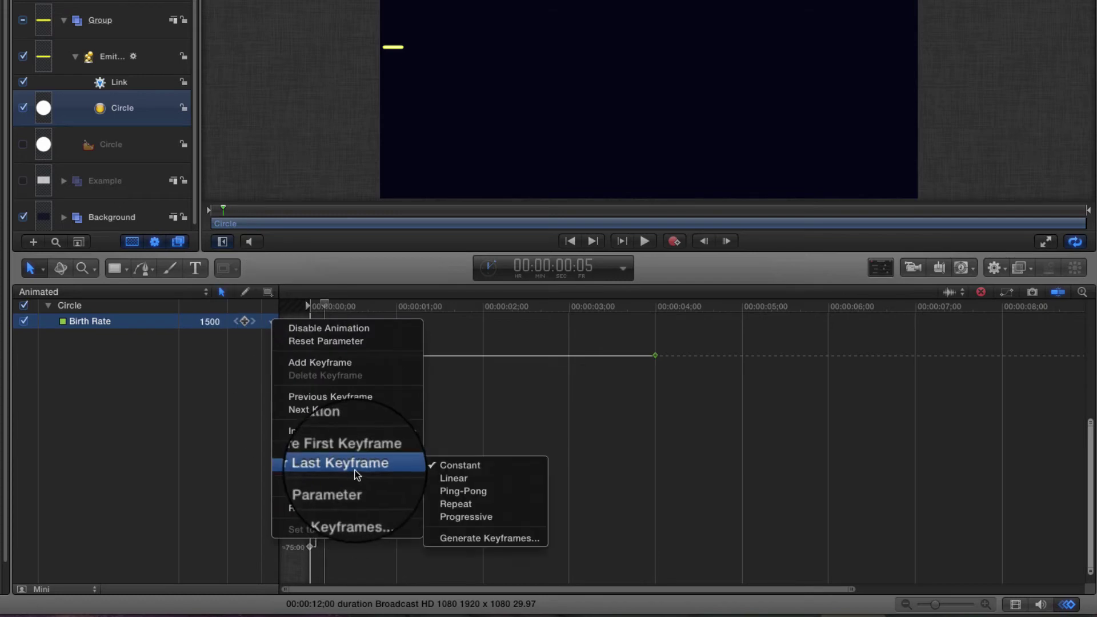
{"action": "left_click", "coordinate": [495, 504]}
{"action": "left_click", "coordinate": [613, 307]}
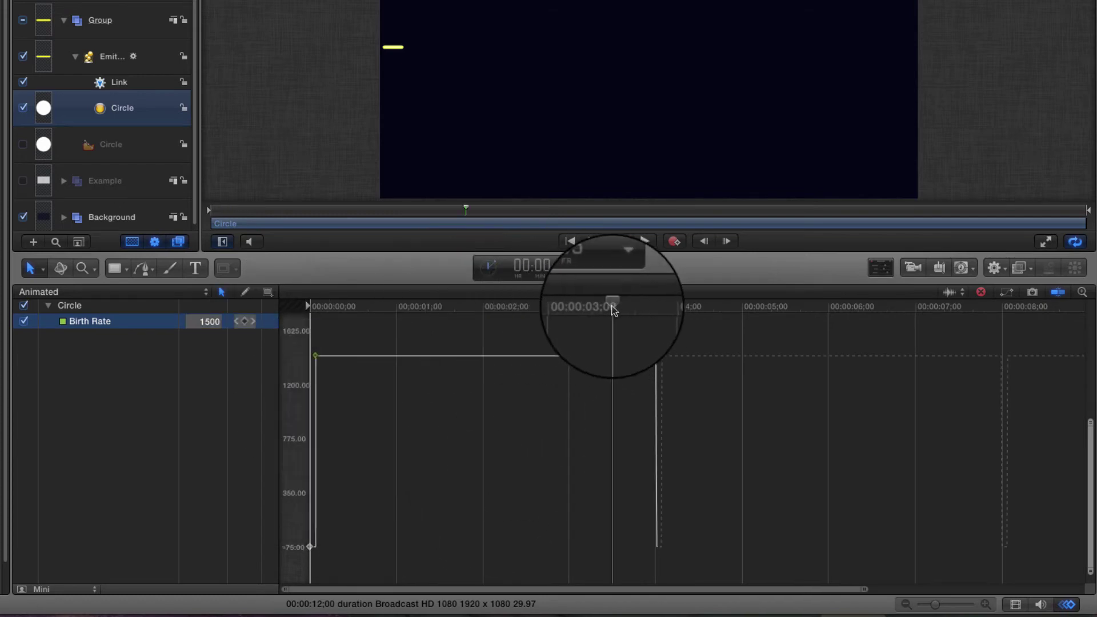
{"action": "left_click_drag", "start_coordinate": [614, 307], "coordinate": [634, 324]}
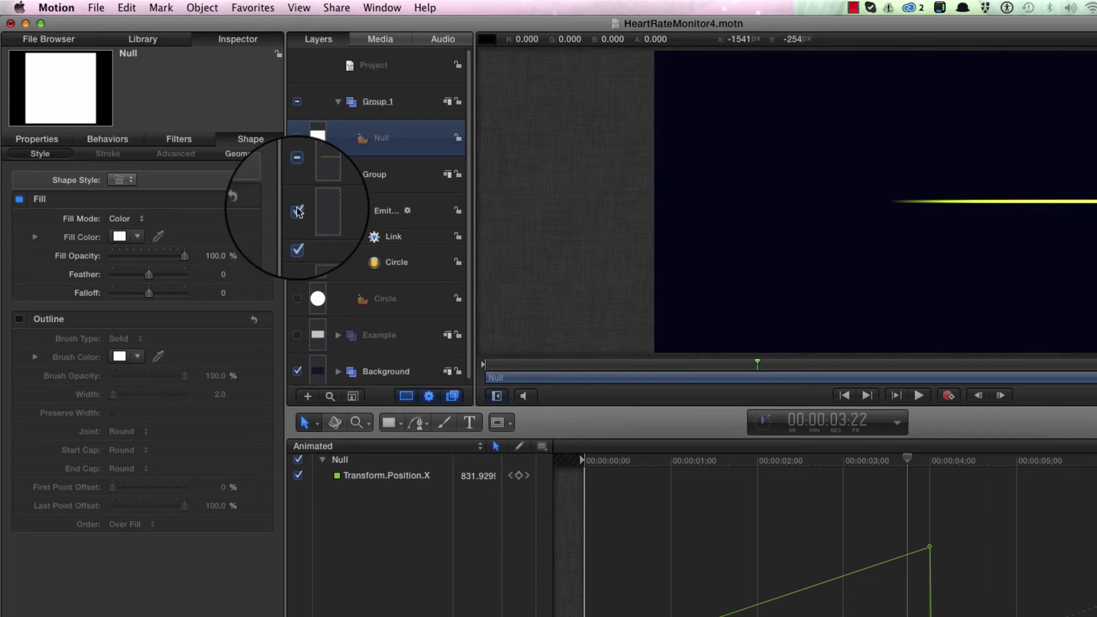
Step: Uncheck the Emitter layer to hide the yellow trace
{"action": "left_click", "coordinate": [297, 212]}
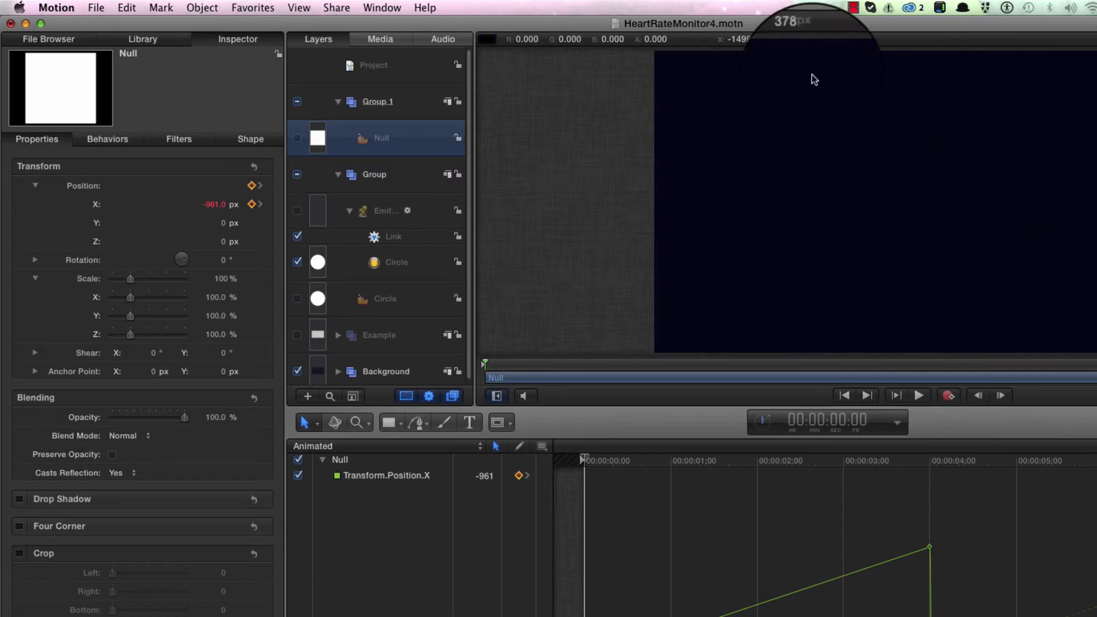
Step: Hide the Position X curve and key the Null's Position Y to 15 at frame 11
{"action": "mouse_move", "coordinate": [252, 224]}
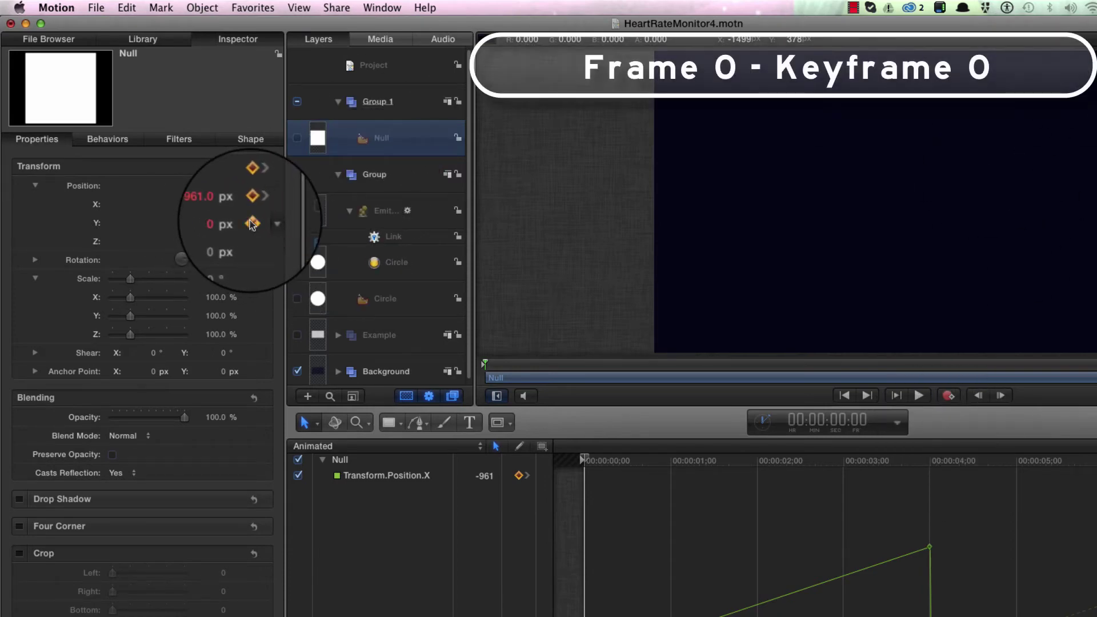
{"action": "left_click", "coordinate": [821, 422]}
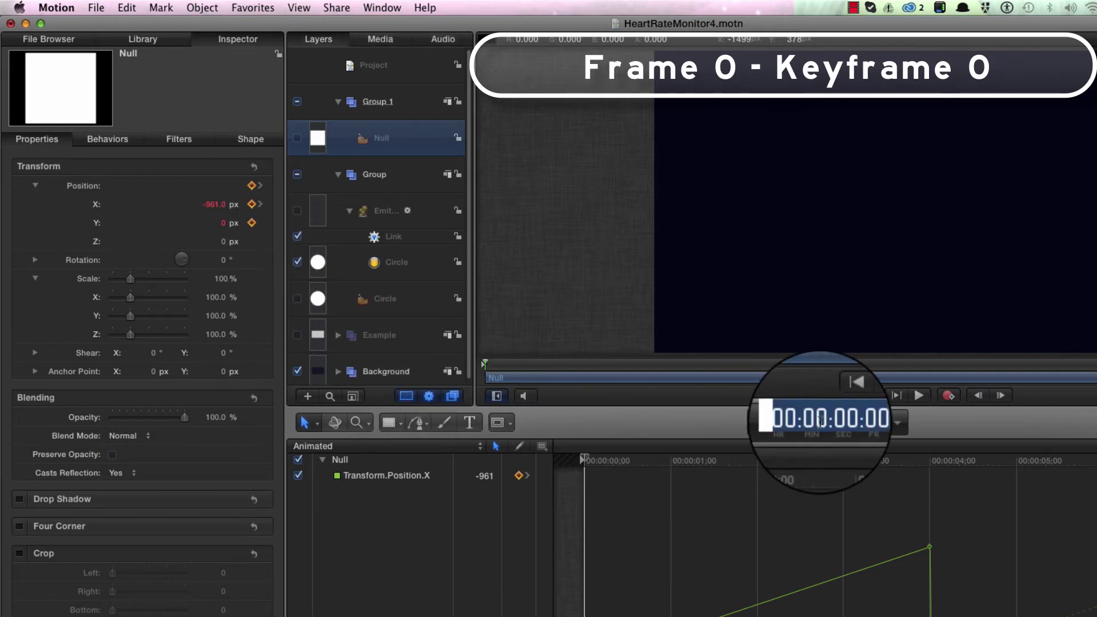
{"action": "type", "text": "8"}
{"action": "key", "text": "Return"}
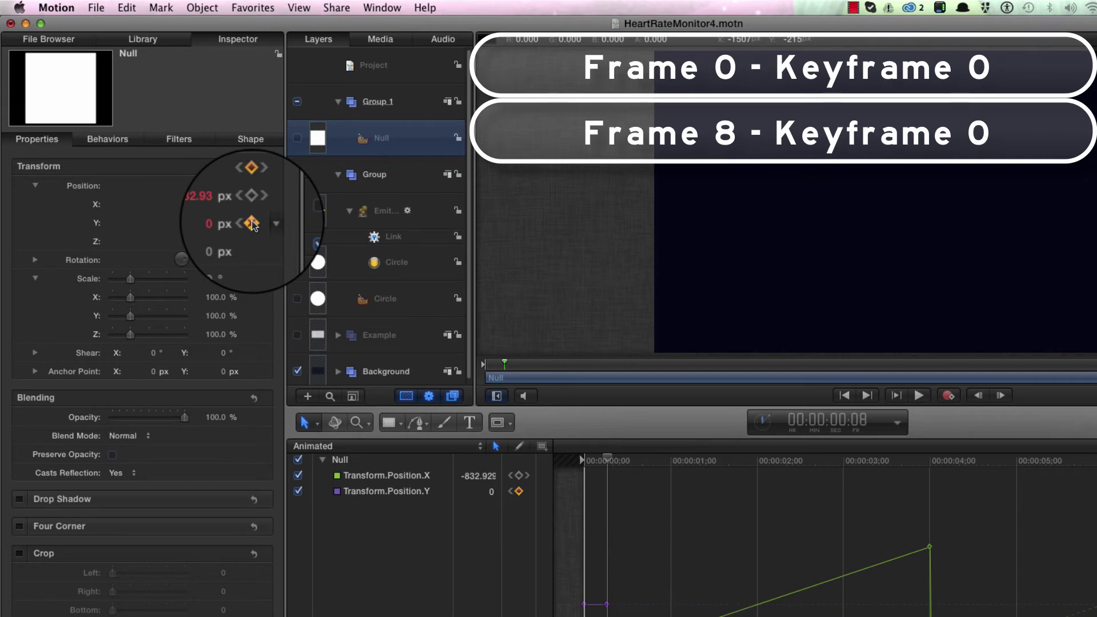
{"action": "left_click", "coordinate": [298, 477]}
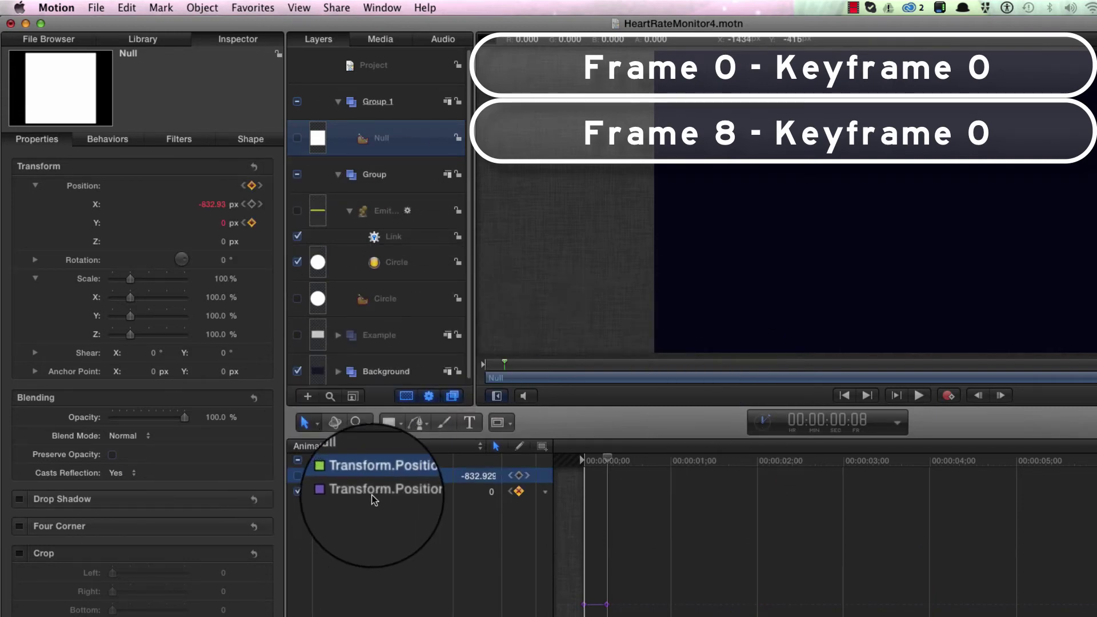
{"action": "left_click", "coordinate": [841, 422]}
{"action": "type", "text": "11"}
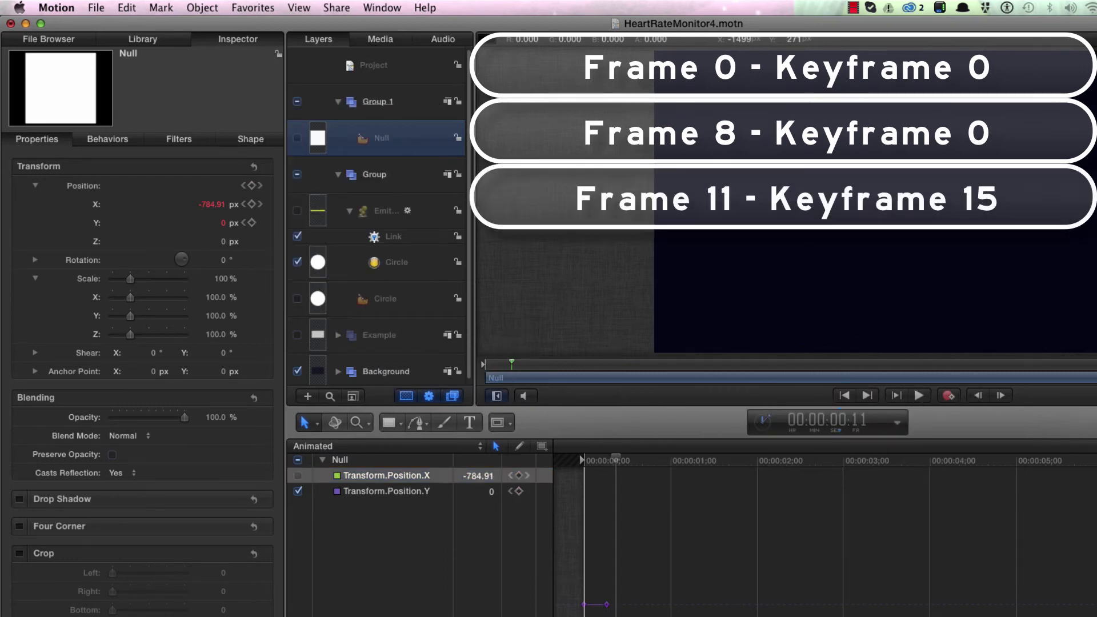
{"action": "left_click", "coordinate": [223, 224]}
{"action": "type", "text": "15"}
{"action": "key", "text": "Return"}
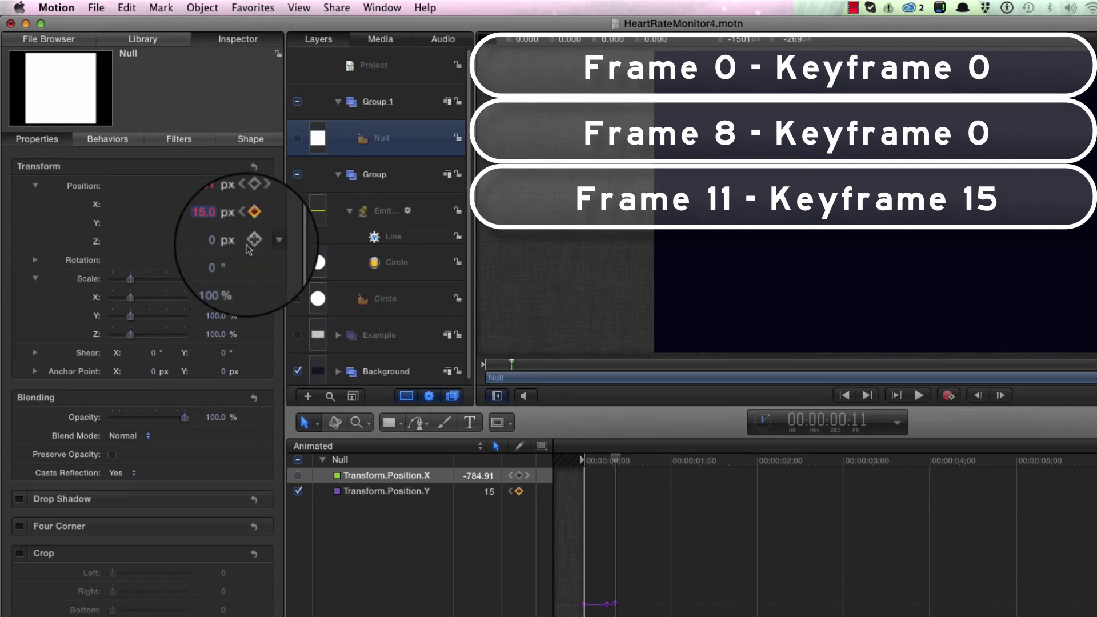
Step: Key the Null's Position Y back to 0 at frame 13
{"action": "left_click", "coordinate": [848, 420]}
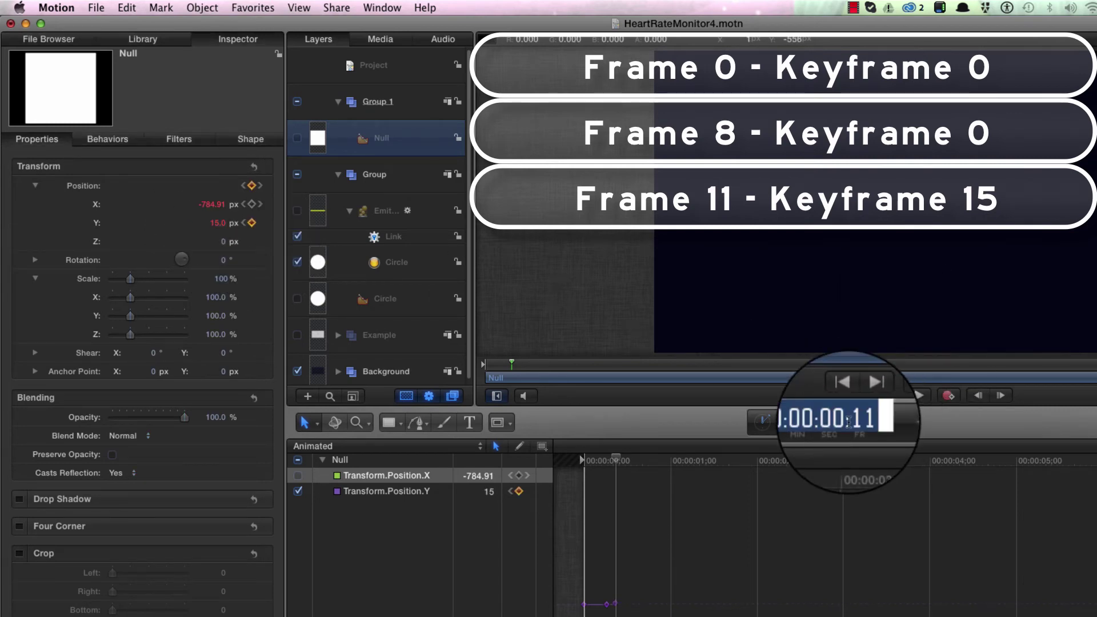
{"action": "type", "text": "13"}
{"action": "key", "text": "Return"}
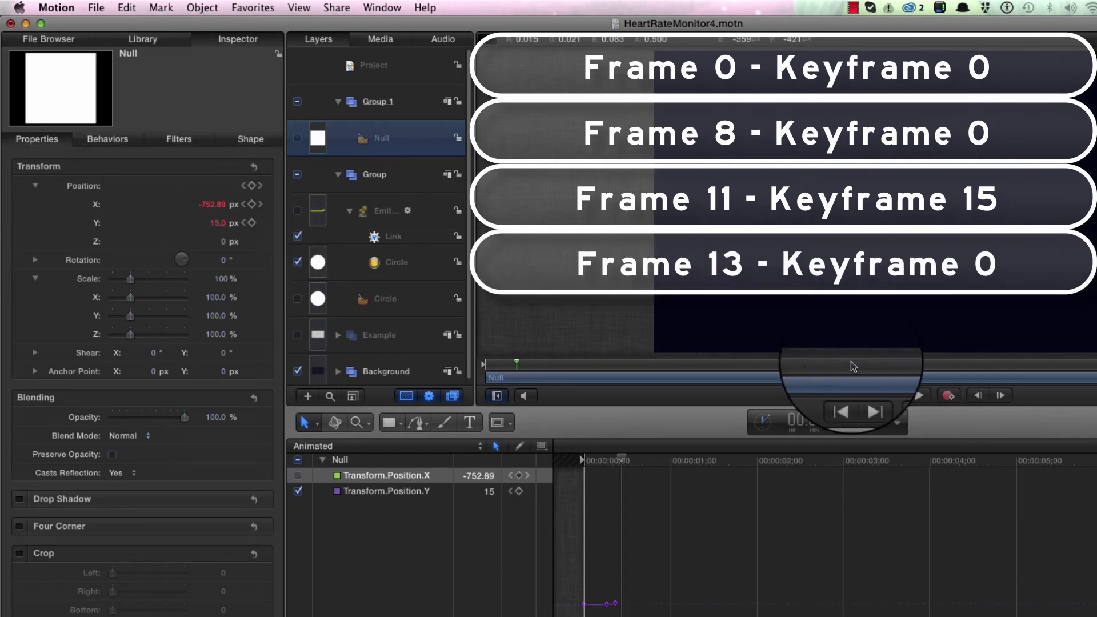
{"action": "left_click", "coordinate": [222, 225]}
{"action": "type", "text": "0"}
{"action": "key", "text": "Return"}
Step: Key Position Y to -40 at frame 16 and 300 at frame 19
{"action": "left_click", "coordinate": [848, 423]}
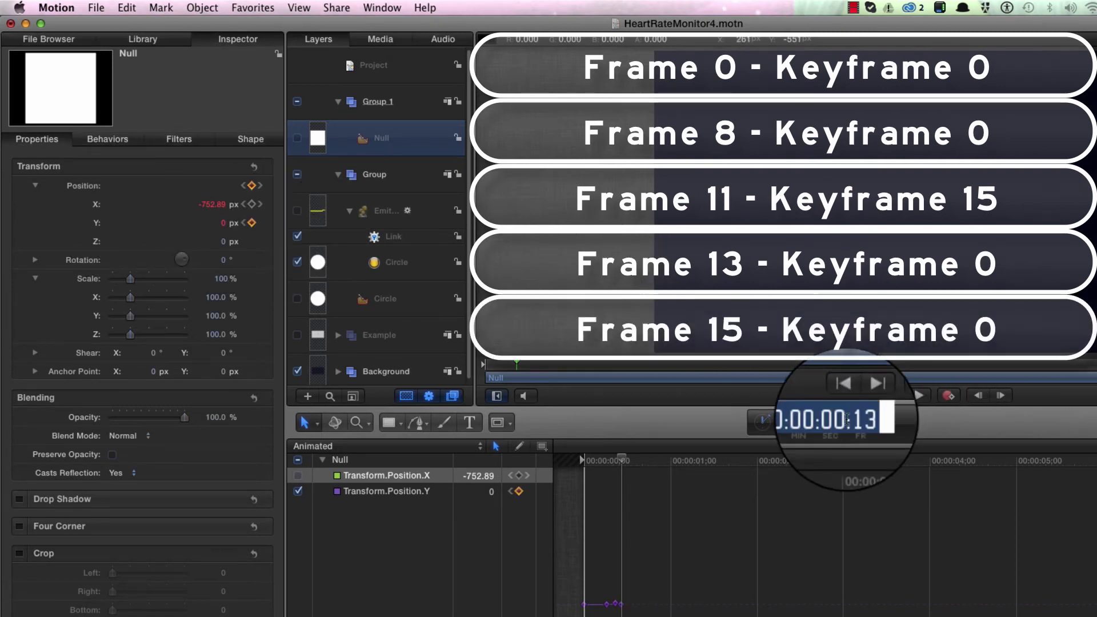
{"action": "type", "text": "15"}
{"action": "key", "text": "Return"}
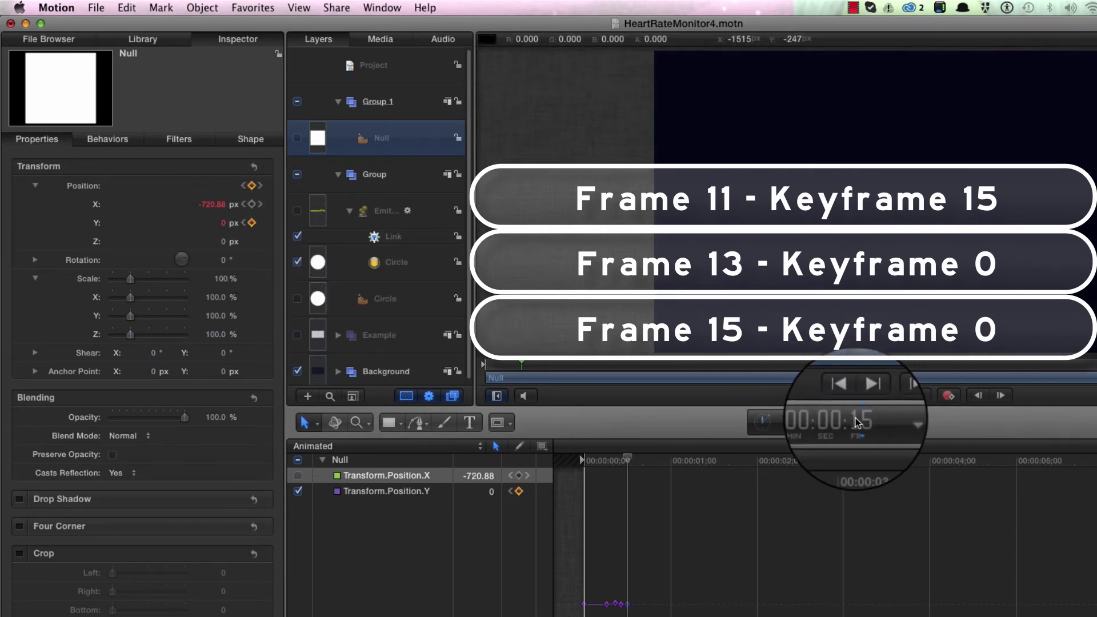
{"action": "type", "text": "16"}
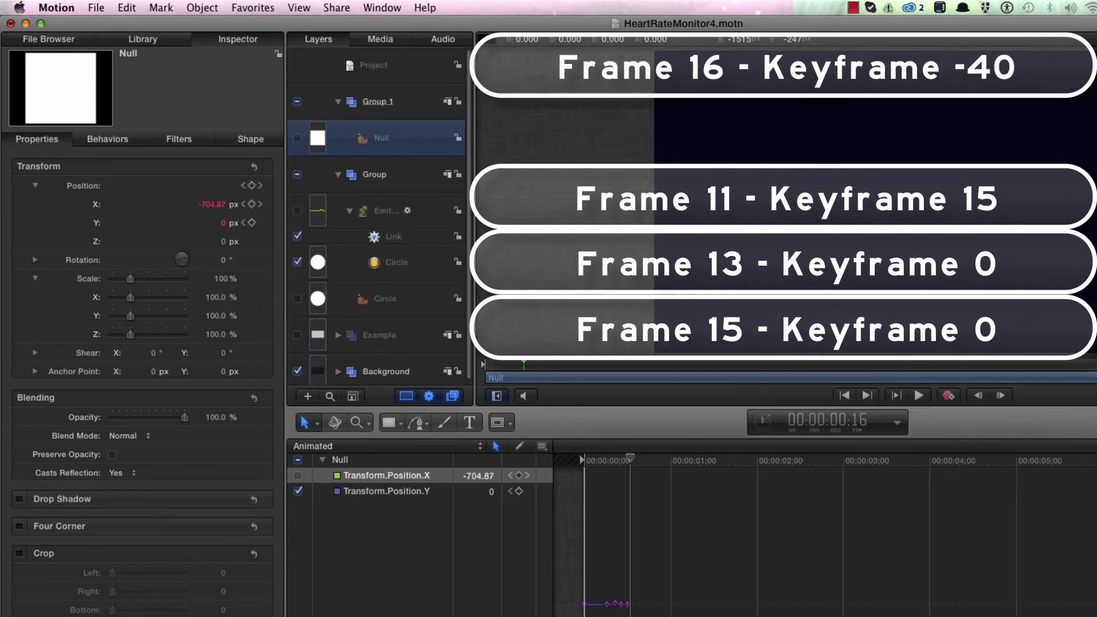
{"action": "left_click", "coordinate": [223, 224]}
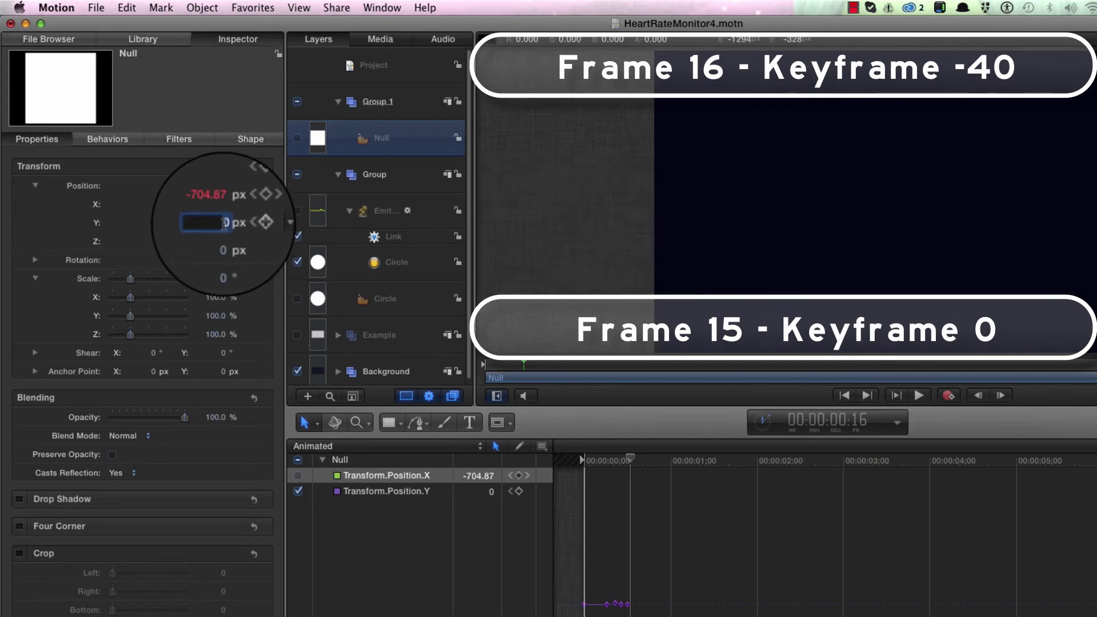
{"action": "type", "text": "-40.0"}
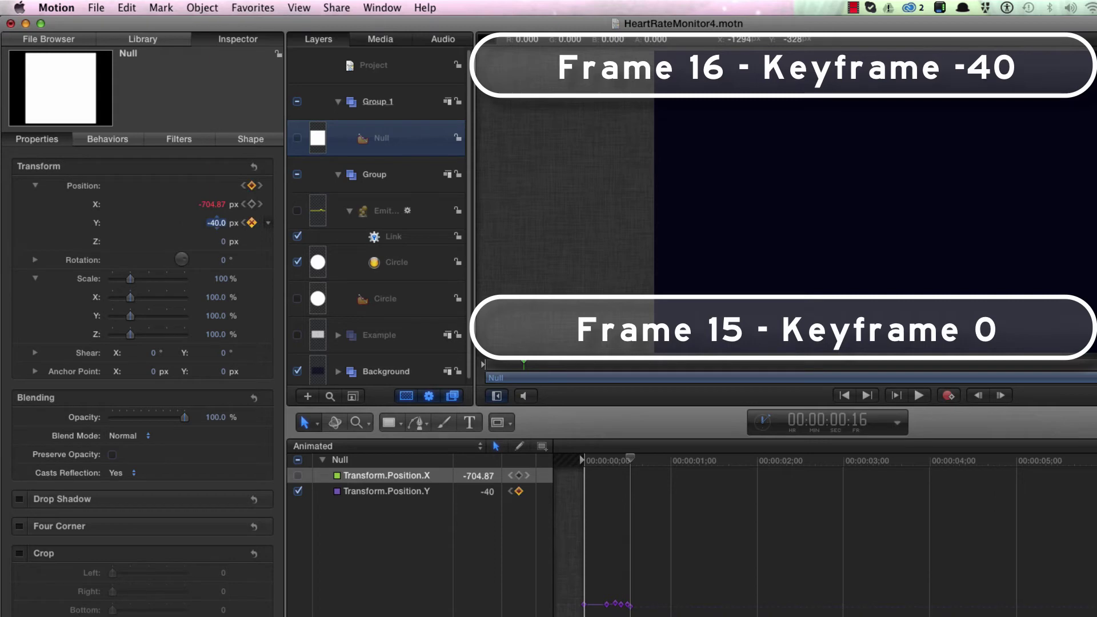
{"action": "left_click", "coordinate": [844, 426]}
{"action": "type", "text": "19"}
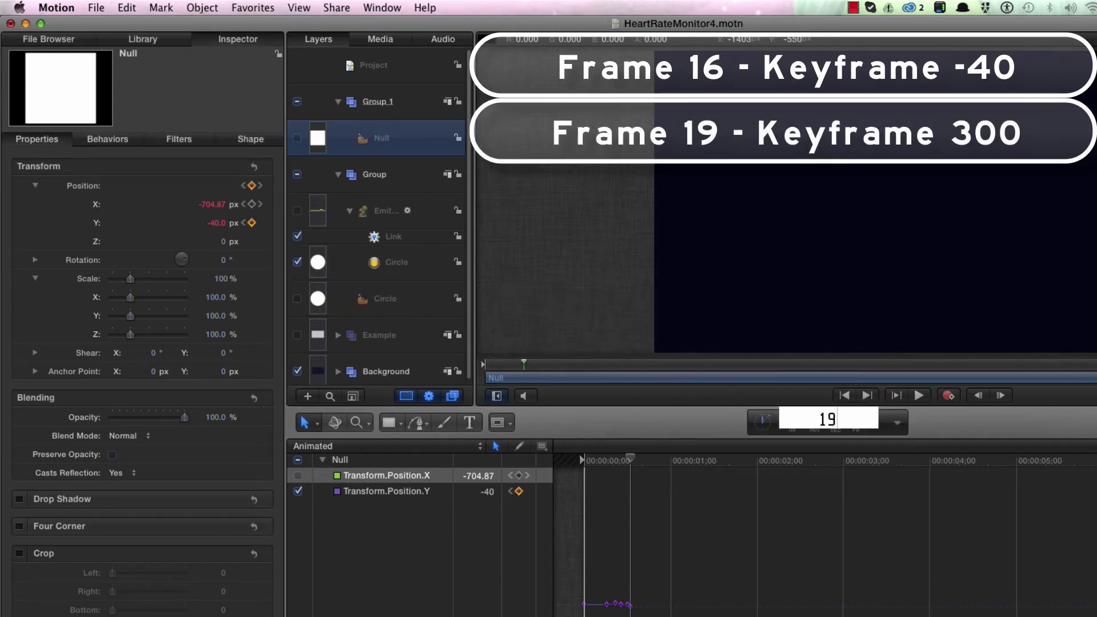
{"action": "left_click", "coordinate": [216, 223]}
{"action": "type", "text": "30"}
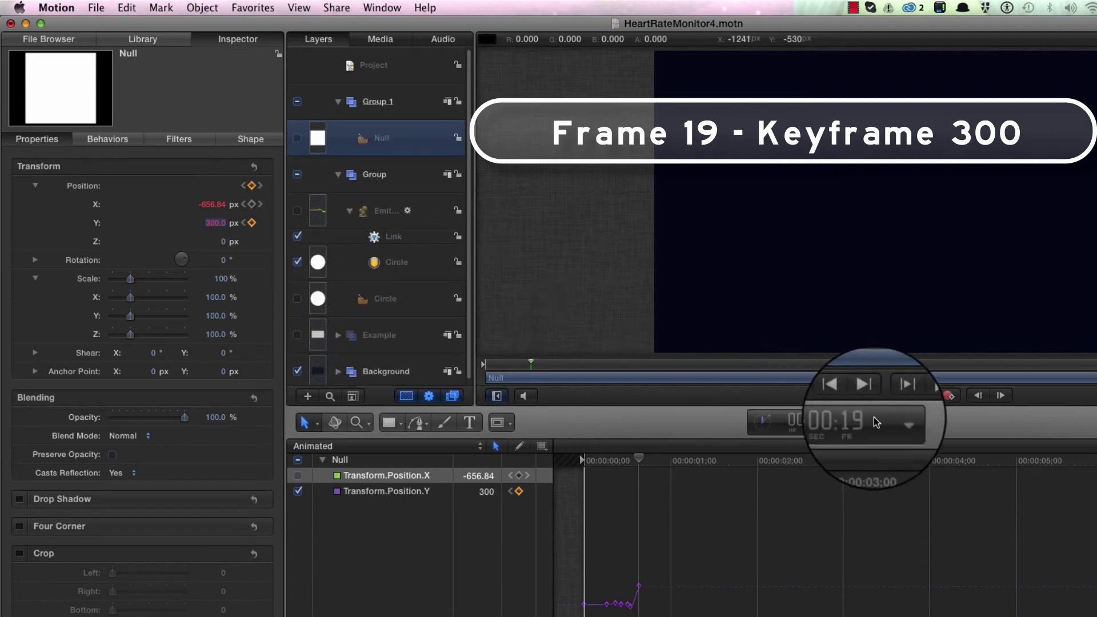
Step: Key Position Y to -70 at frame 20
{"action": "left_click", "coordinate": [846, 422]}
{"action": "type", "text": "20"}
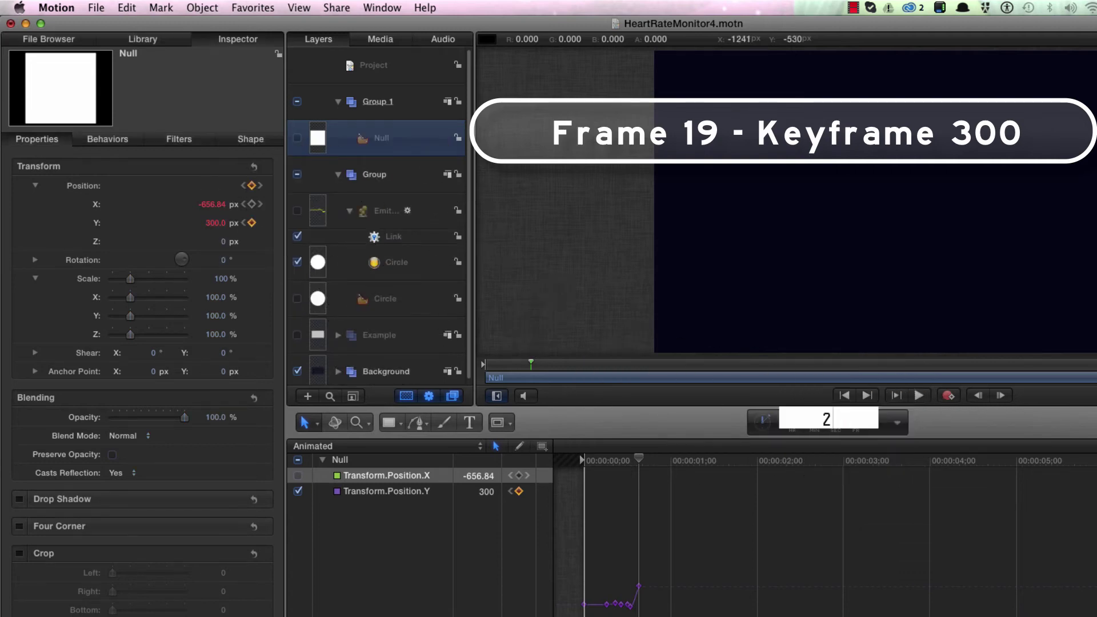
{"action": "key", "text": "Return"}
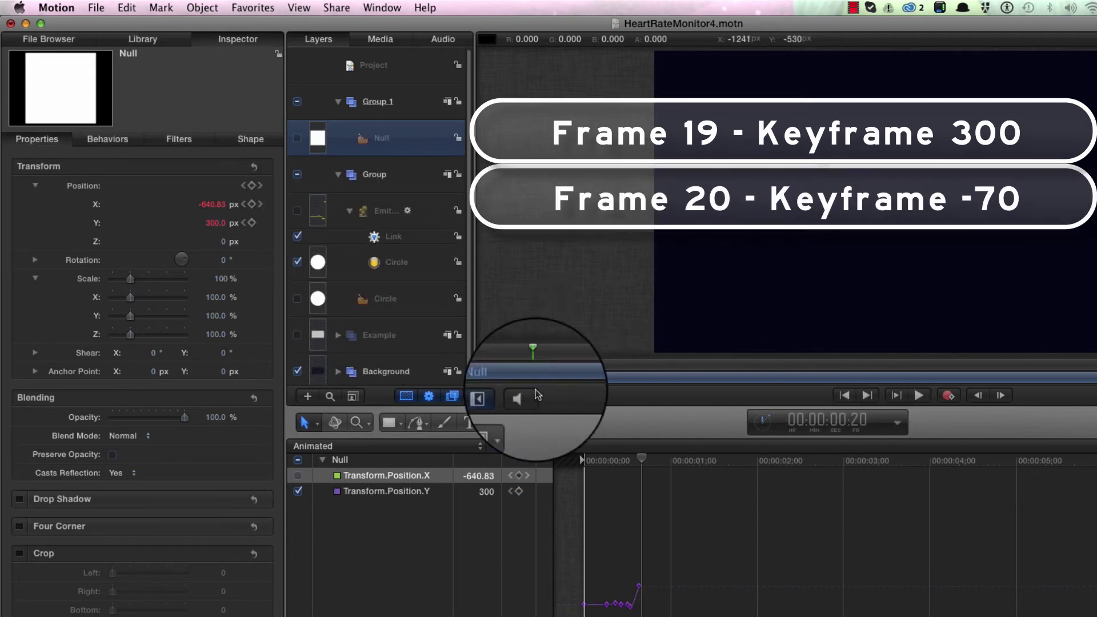
{"action": "left_click", "coordinate": [217, 223]}
{"action": "type", "text": "-70"}
{"action": "key", "text": "Return"}
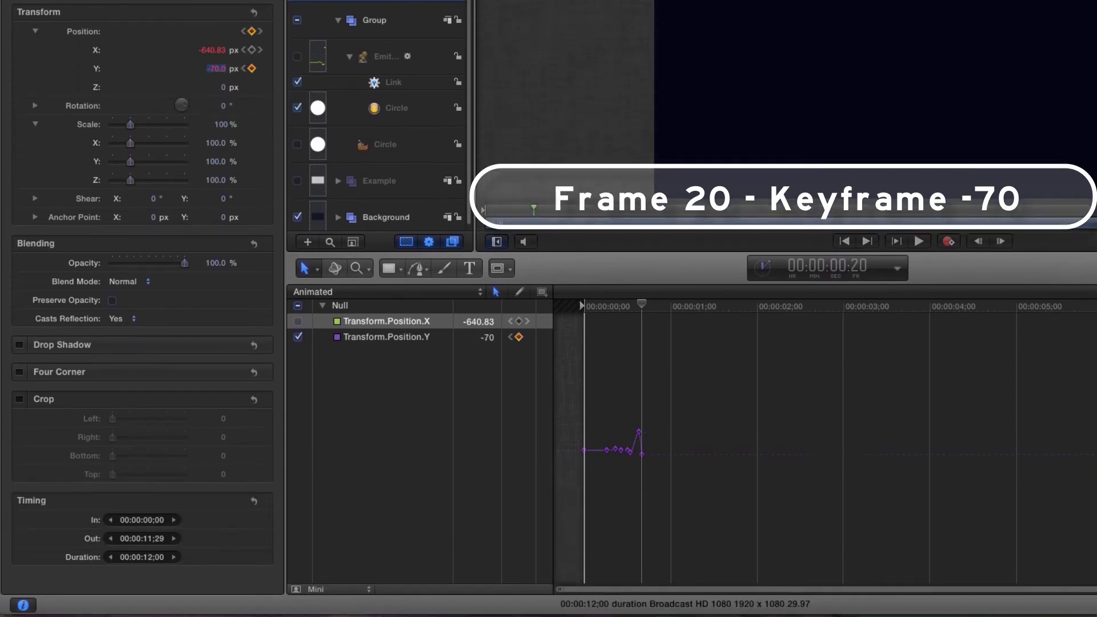
Step: Zoom the timeline in and key Position Y to 0 at frames 22 and 26
{"action": "left_click_drag", "start_coordinate": [1095, 569], "coordinate": [753, 564]}
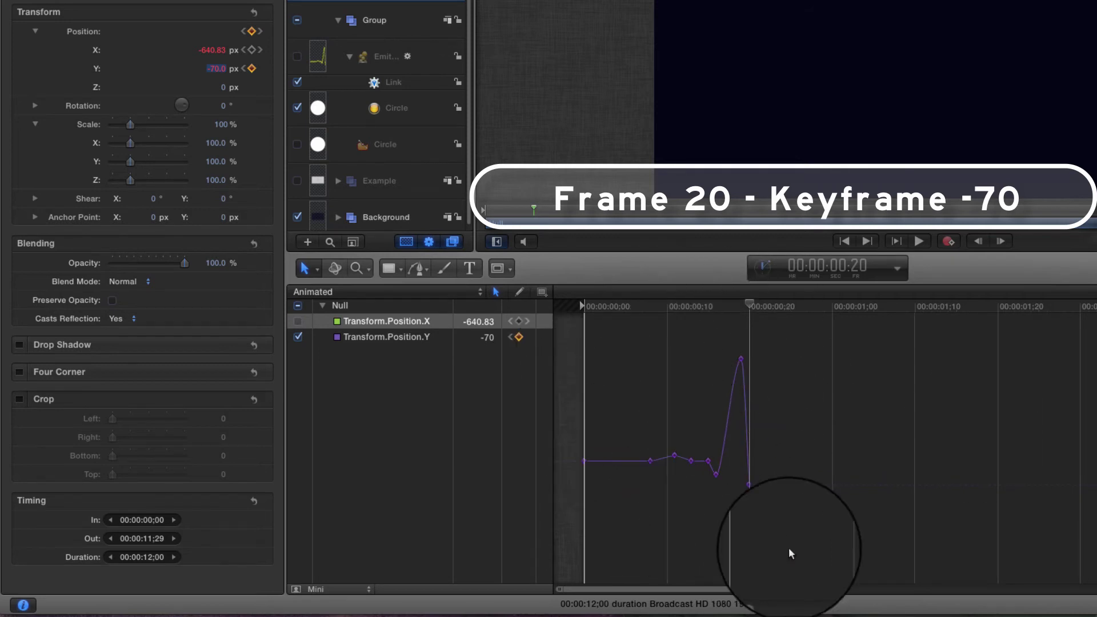
{"action": "left_click", "coordinate": [833, 271]}
{"action": "type", "text": "22"}
{"action": "key", "text": "Return"}
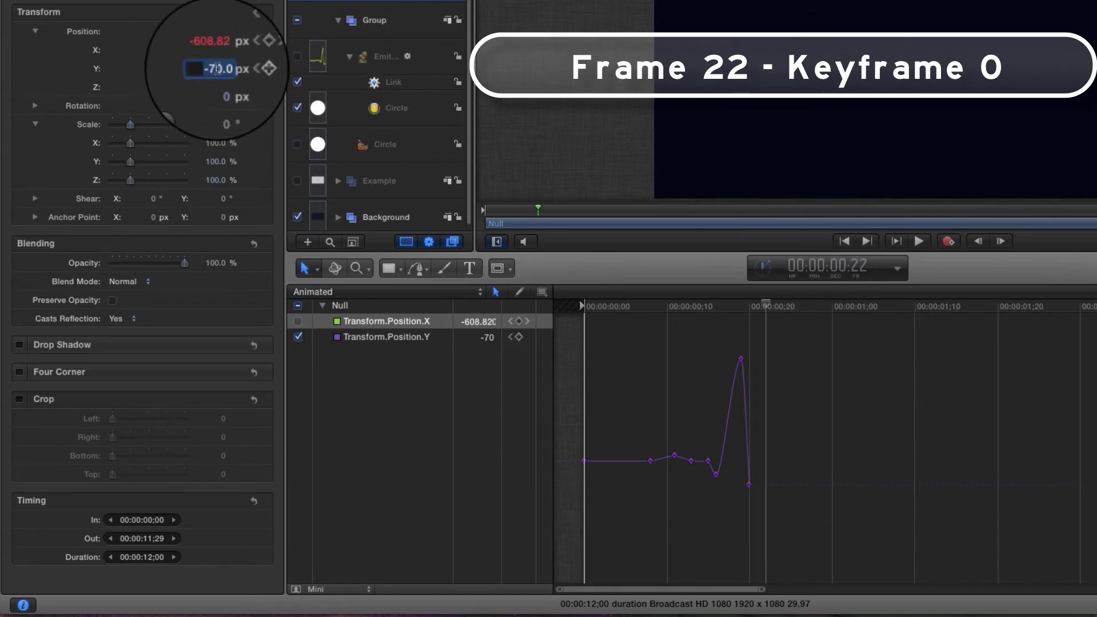
{"action": "type", "text": "0"}
{"action": "key", "text": "Return"}
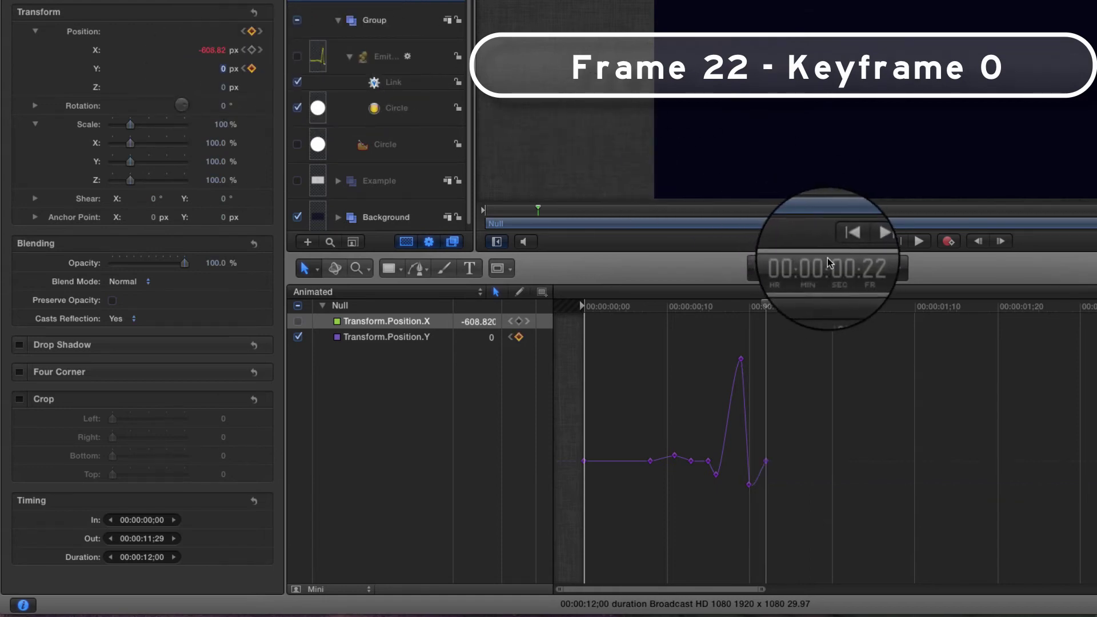
{"action": "left_click", "coordinate": [828, 263]}
{"action": "type", "text": "26"}
{"action": "key", "text": "Return"}
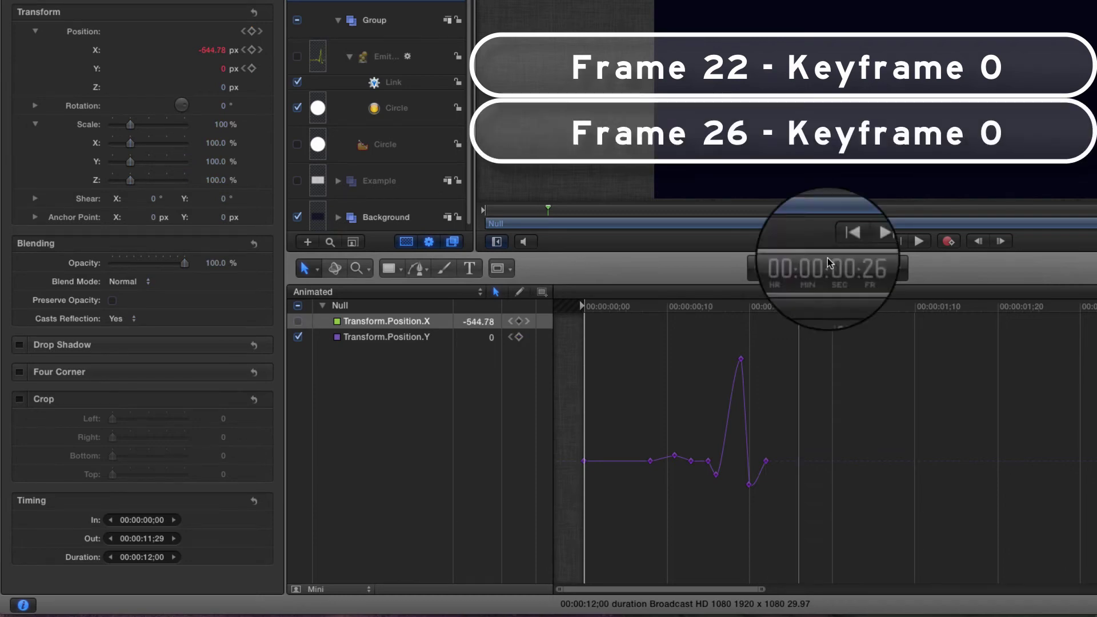
{"action": "left_click", "coordinate": [252, 69]}
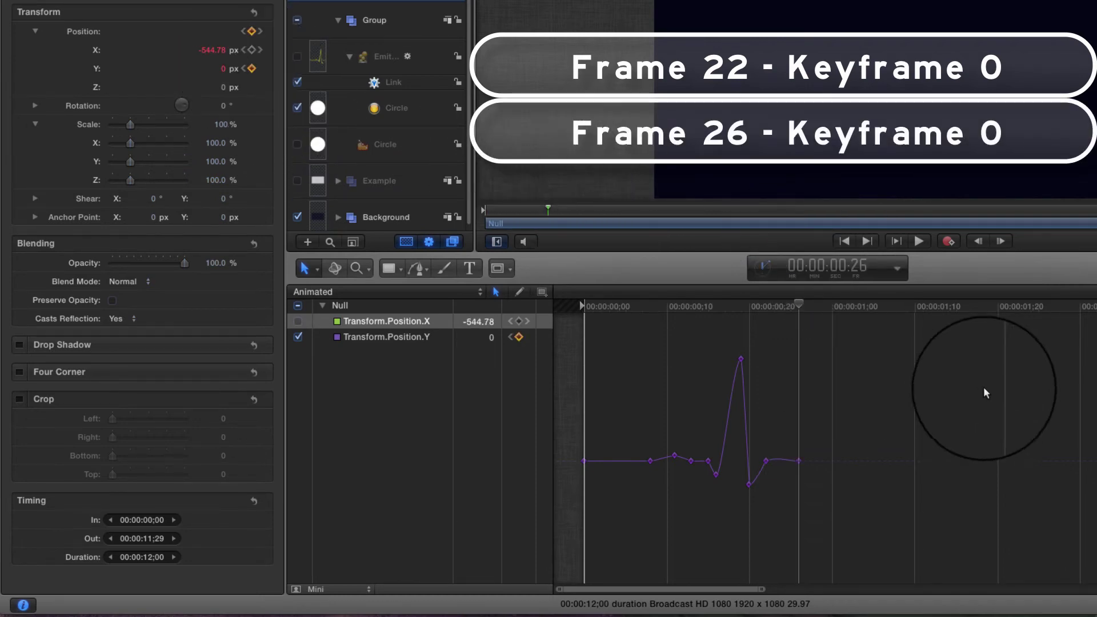
Step: Key Position Y to 20 at frame 28 and back to 0 at one second
{"action": "left_click", "coordinate": [829, 263]}
{"action": "type", "text": "28"}
{"action": "key", "text": "Return"}
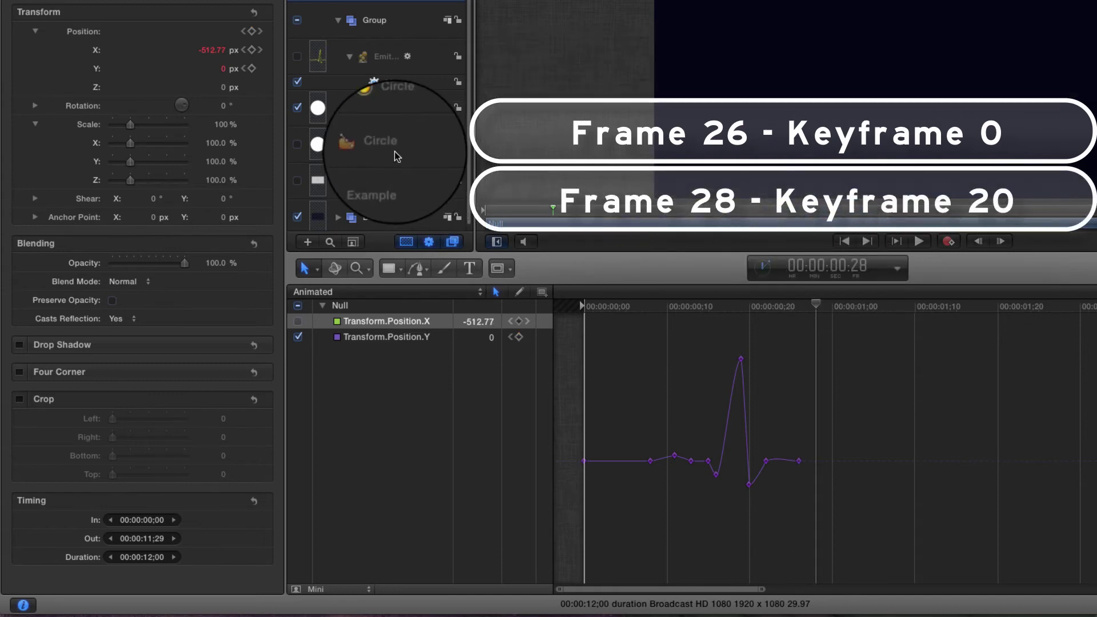
{"action": "type", "text": "20.0"}
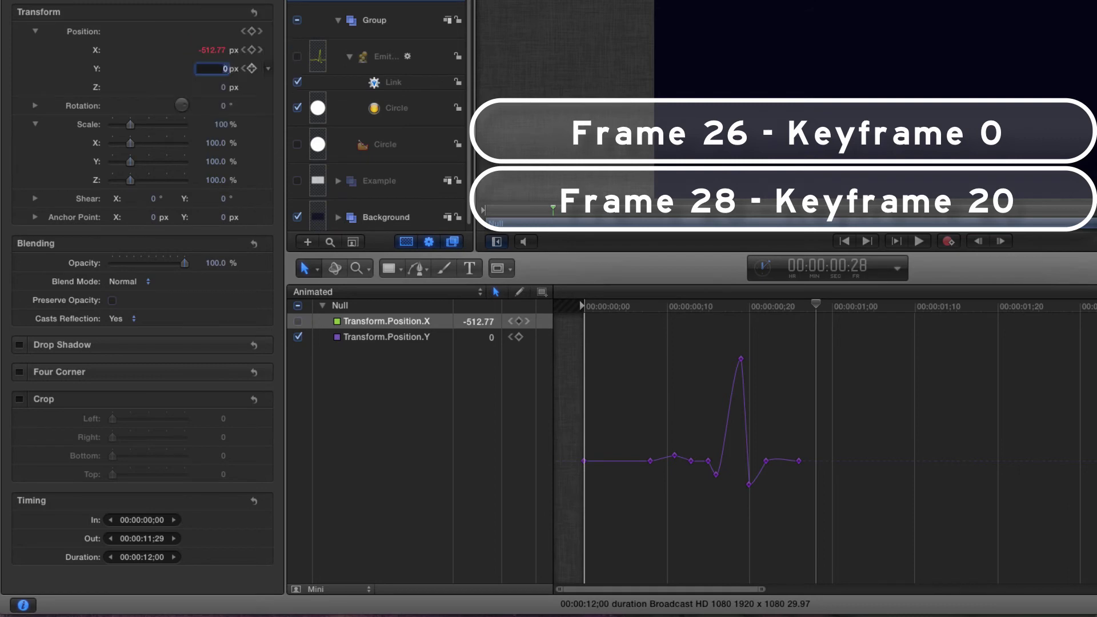
{"action": "left_click", "coordinate": [843, 268]}
{"action": "type", "text": "100"}
{"action": "key", "text": "Return"}
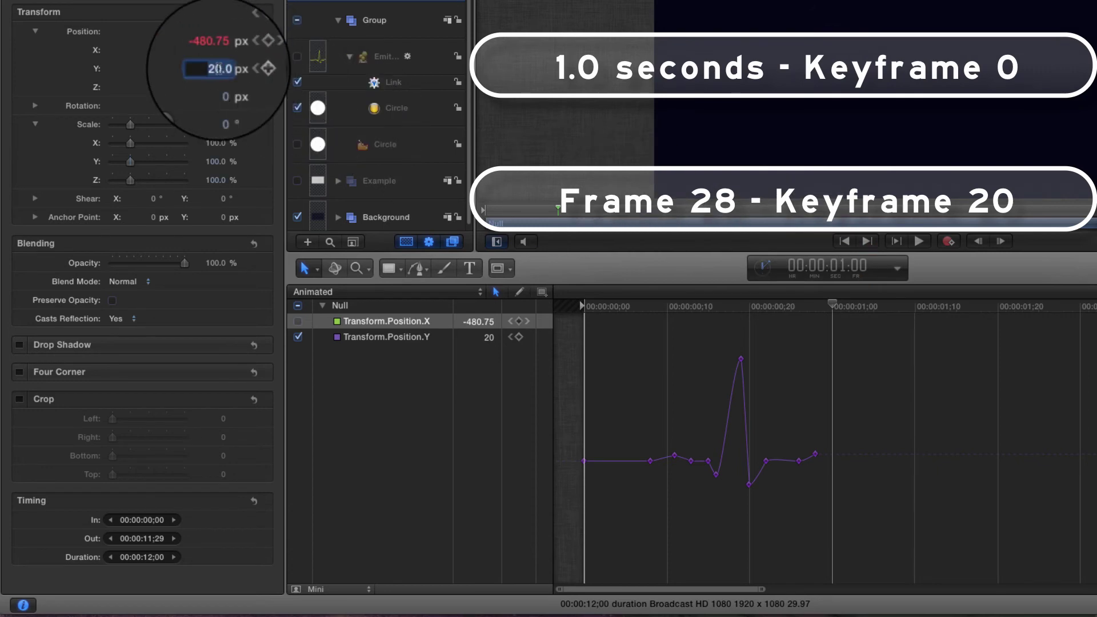
{"action": "type", "text": "0"}
{"action": "key", "text": "Return"}
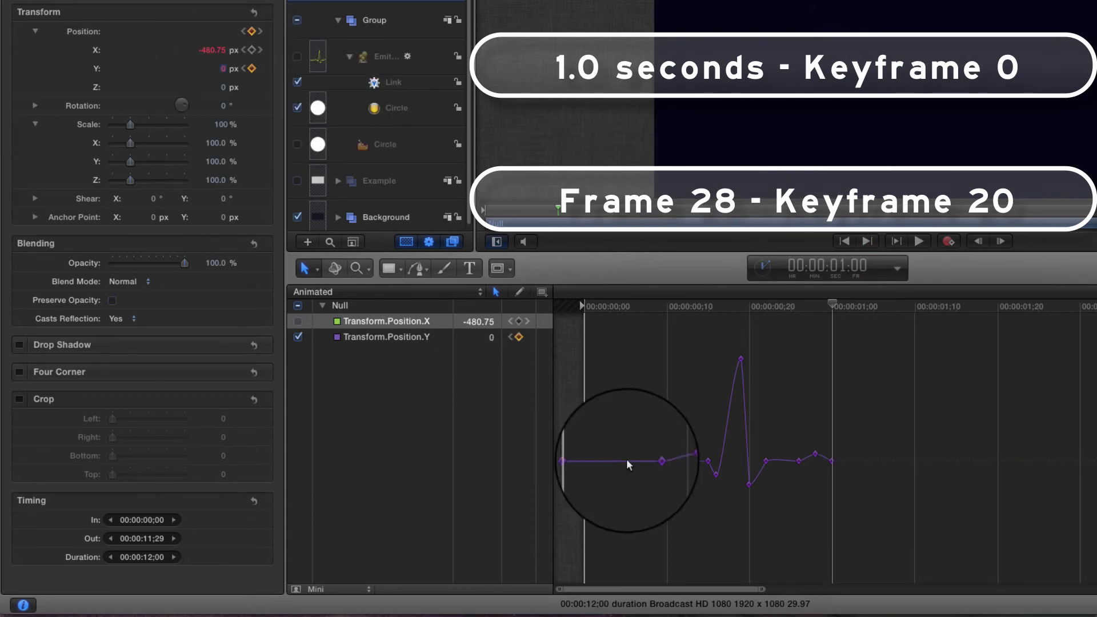
{"action": "left_click_drag", "start_coordinate": [763, 307], "coordinate": [821, 321]}
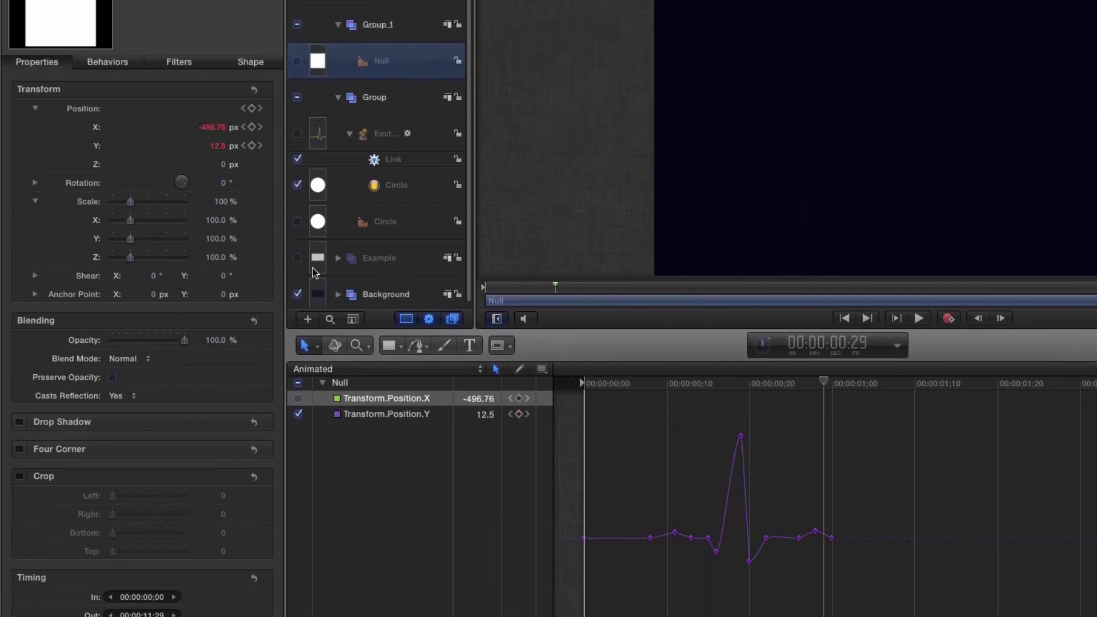
Step: Re-enable the Emitter with the Keyframe Editor hidden and preview the yellow heartbeat trace
{"action": "left_click", "coordinate": [297, 258]}
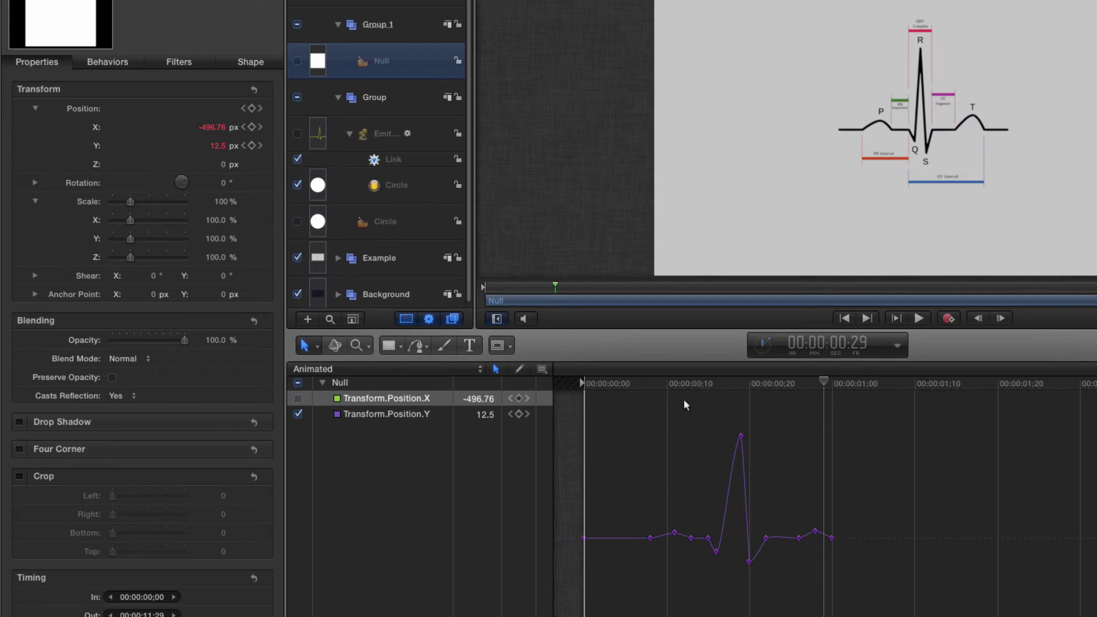
{"action": "left_click", "coordinate": [297, 257]}
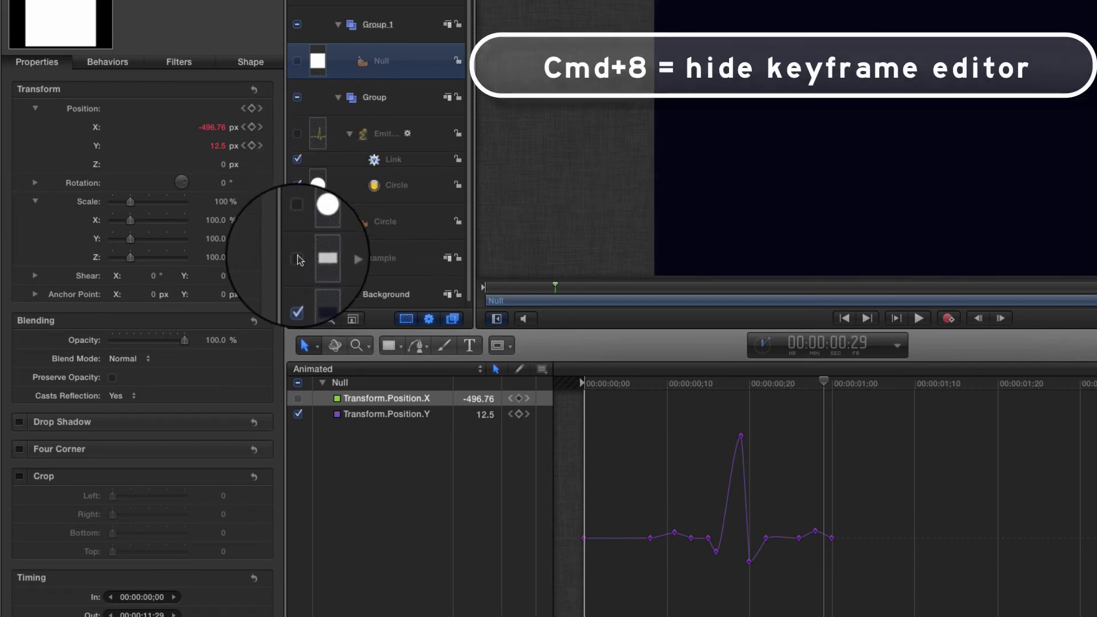
{"action": "key", "text": "super+8"}
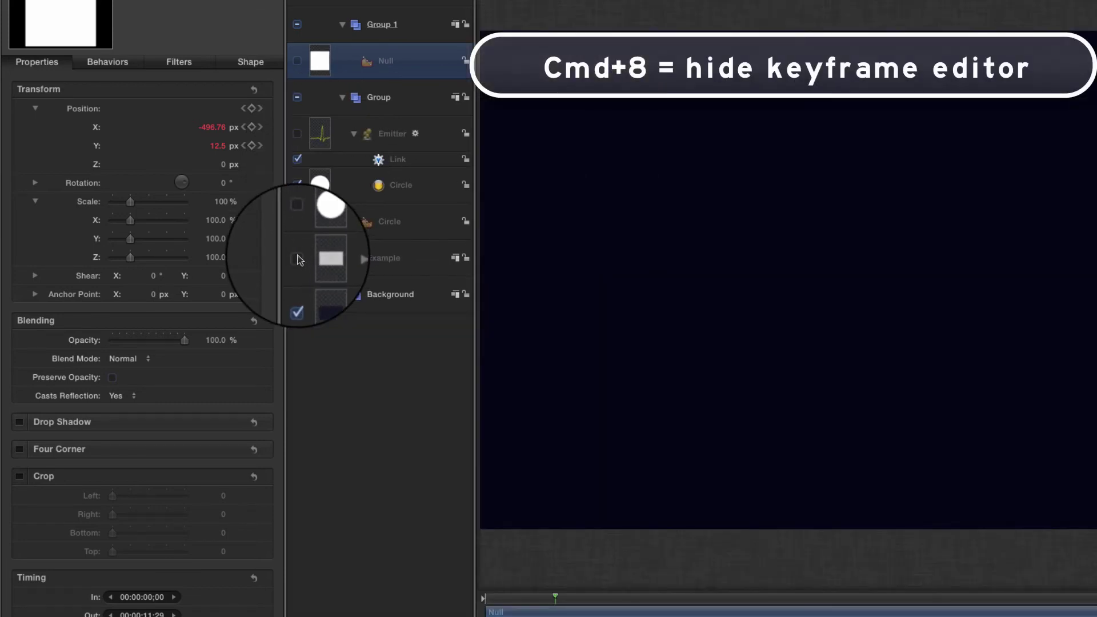
{"action": "left_click", "coordinate": [297, 134]}
{"action": "left_click", "coordinate": [321, 135]}
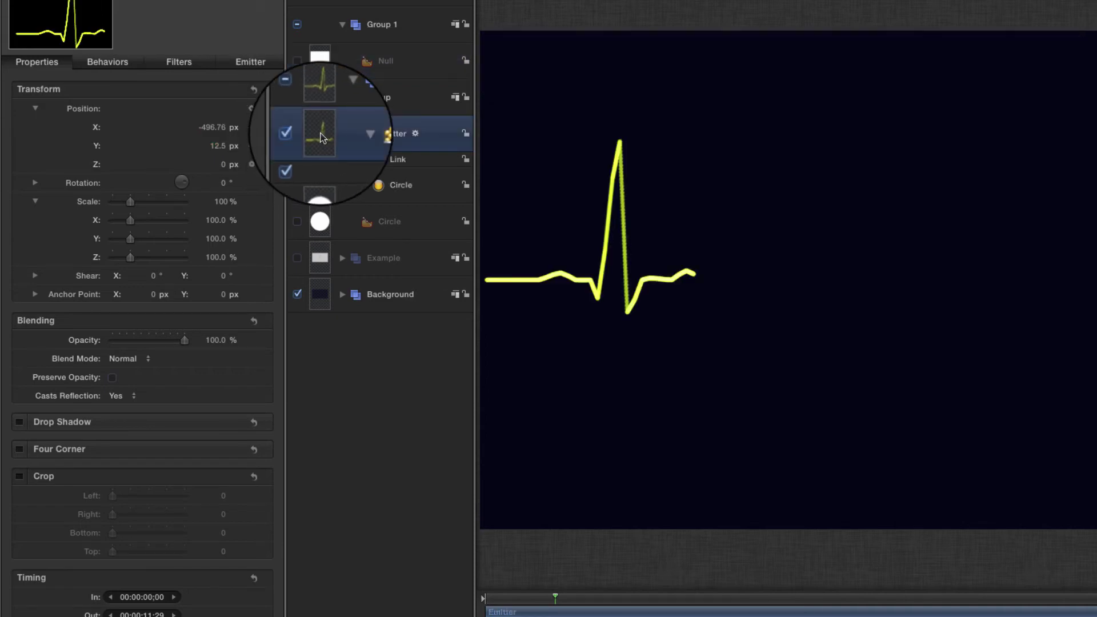
{"action": "left_click_drag", "start_coordinate": [526, 607], "coordinate": [573, 608]}
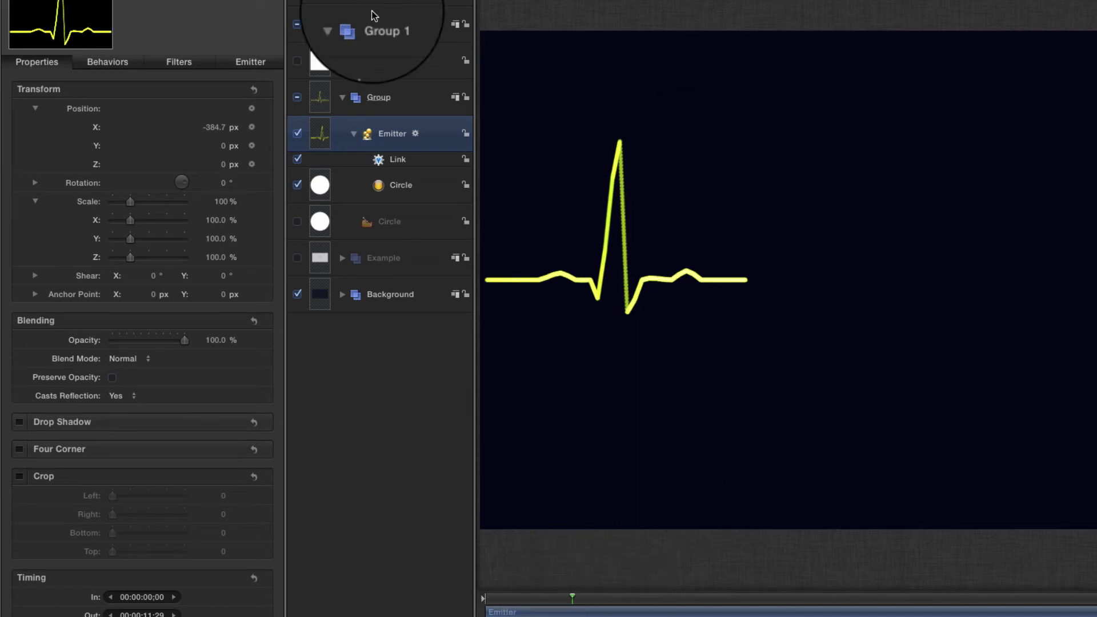
{"action": "left_click", "coordinate": [319, 61]}
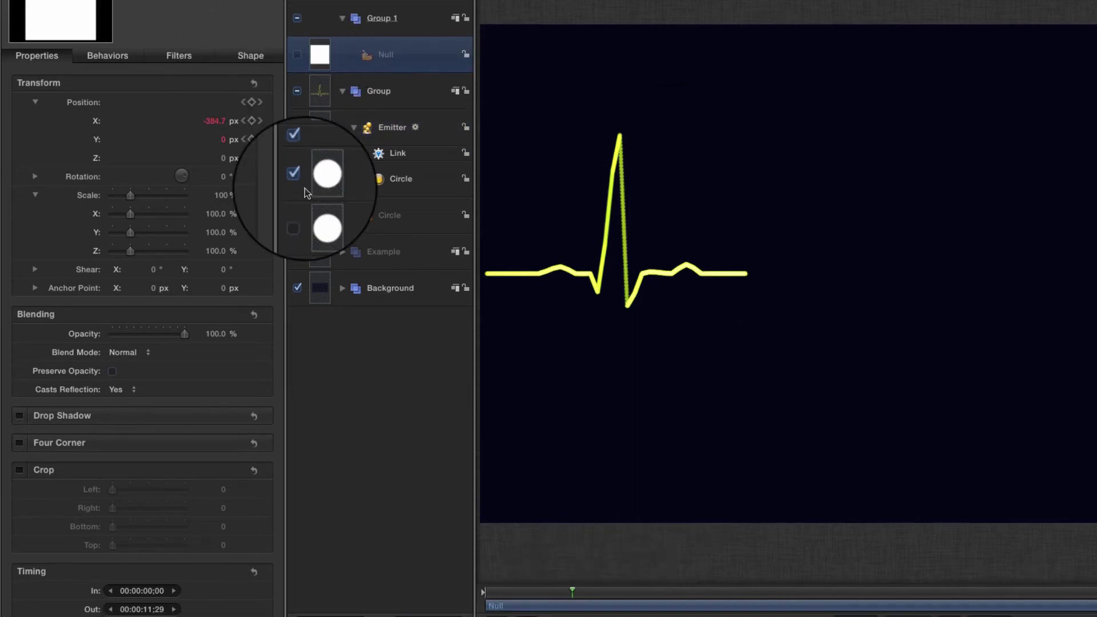
Step: Set the Null's Position Y curve to Repeat after its last keyframe and preview the beats
{"action": "key", "text": "super+8"}
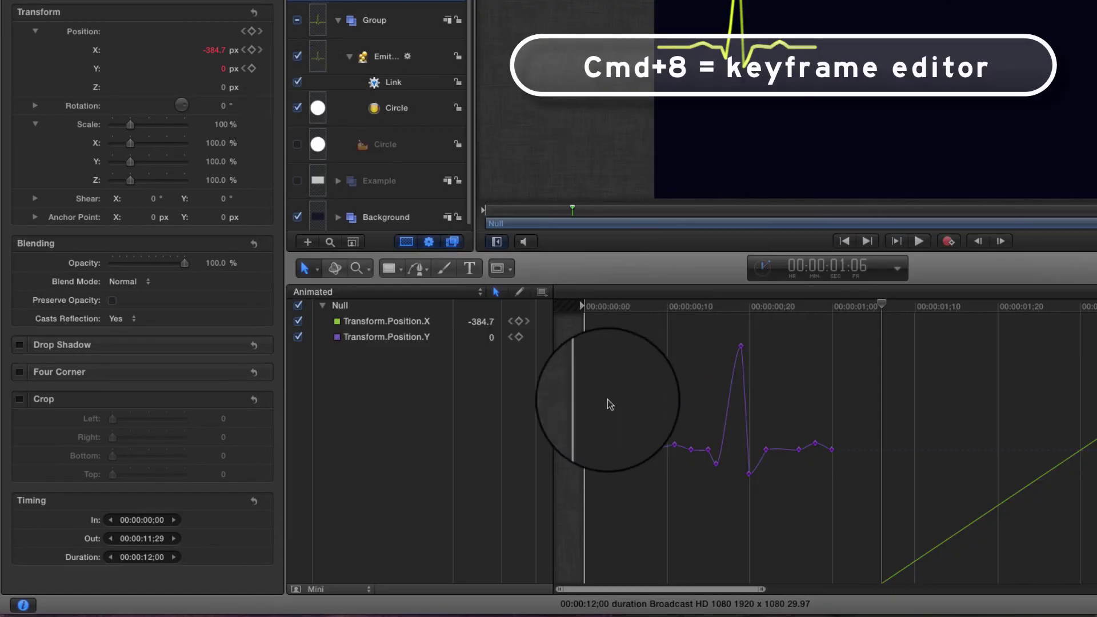
{"action": "left_click", "coordinate": [395, 337]}
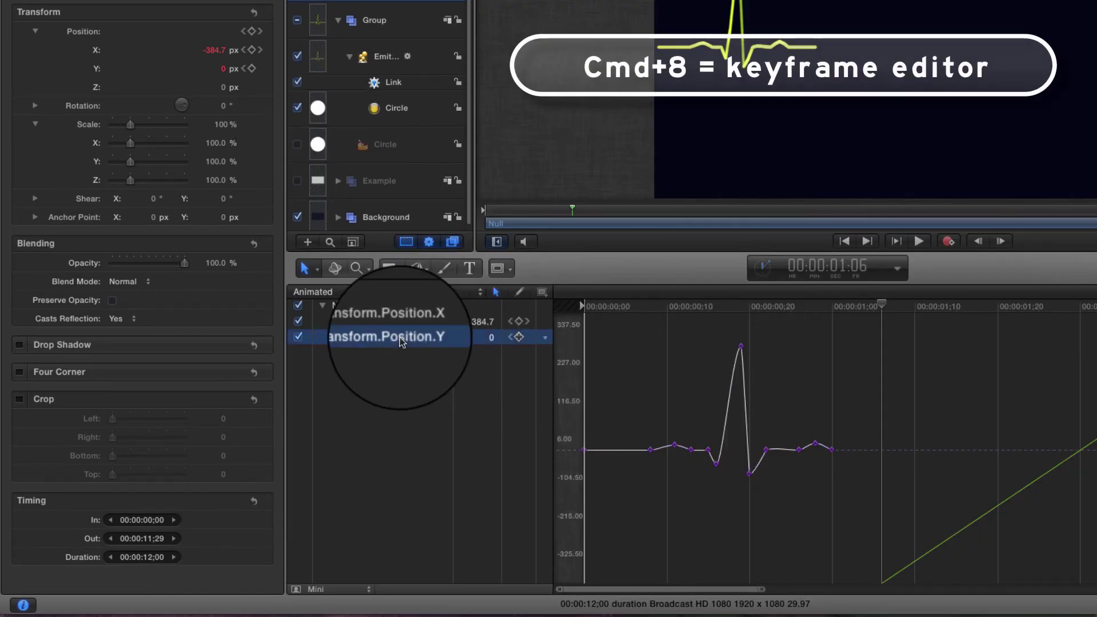
{"action": "left_click", "coordinate": [545, 341]}
{"action": "mouse_move", "coordinate": [605, 482]}
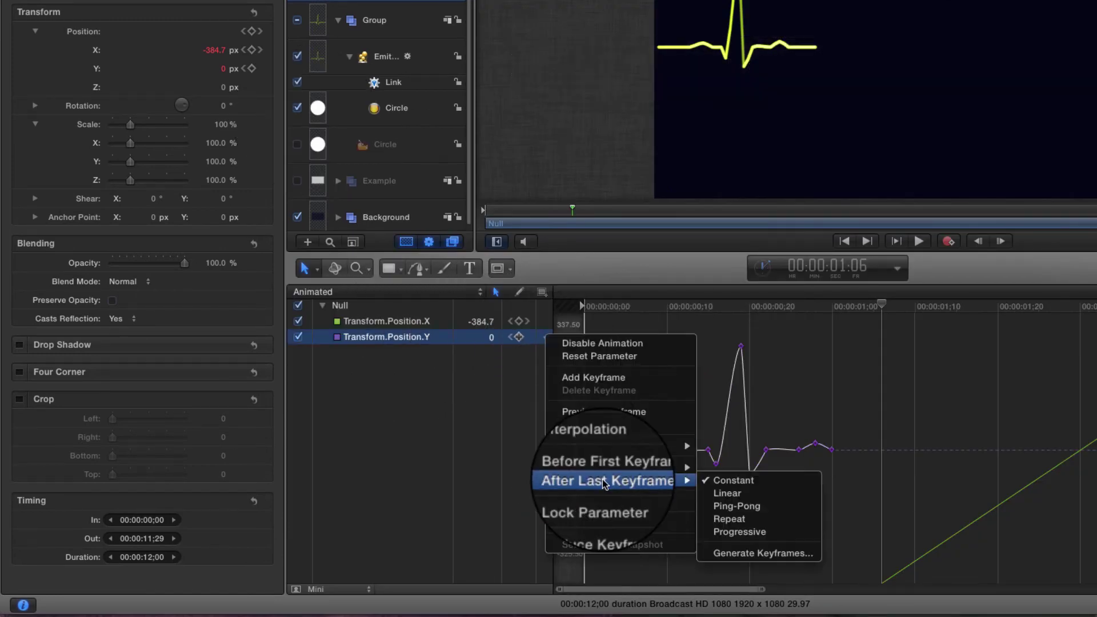
{"action": "left_click", "coordinate": [733, 523]}
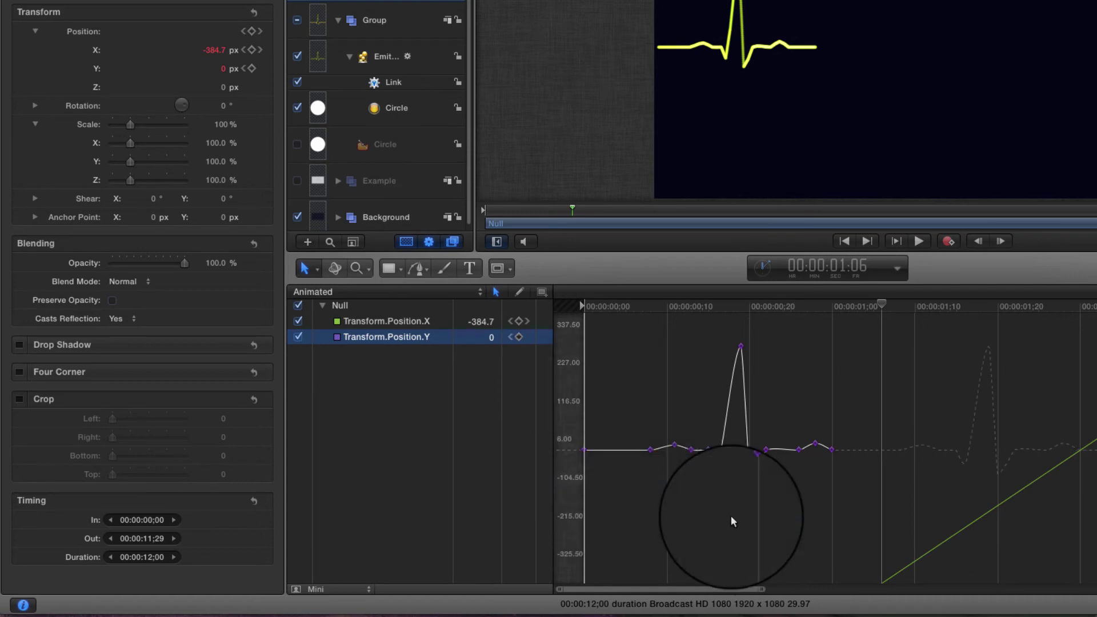
{"action": "left_click_drag", "start_coordinate": [882, 304], "coordinate": [797, 317]}
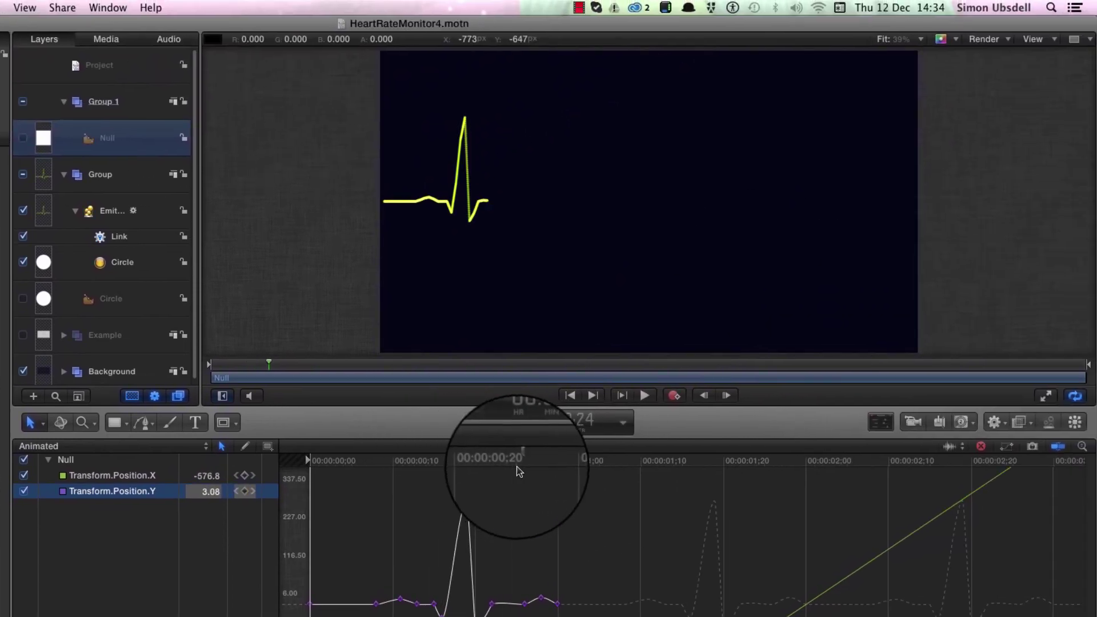
{"action": "mouse_move", "coordinate": [524, 471]}
{"action": "left_mouse_down"}
{"action": "mouse_move", "coordinate": [998, 533]}
{"action": "mouse_move", "coordinate": [671, 538]}
{"action": "mouse_move", "coordinate": [749, 531]}
{"action": "left_mouse_up"}
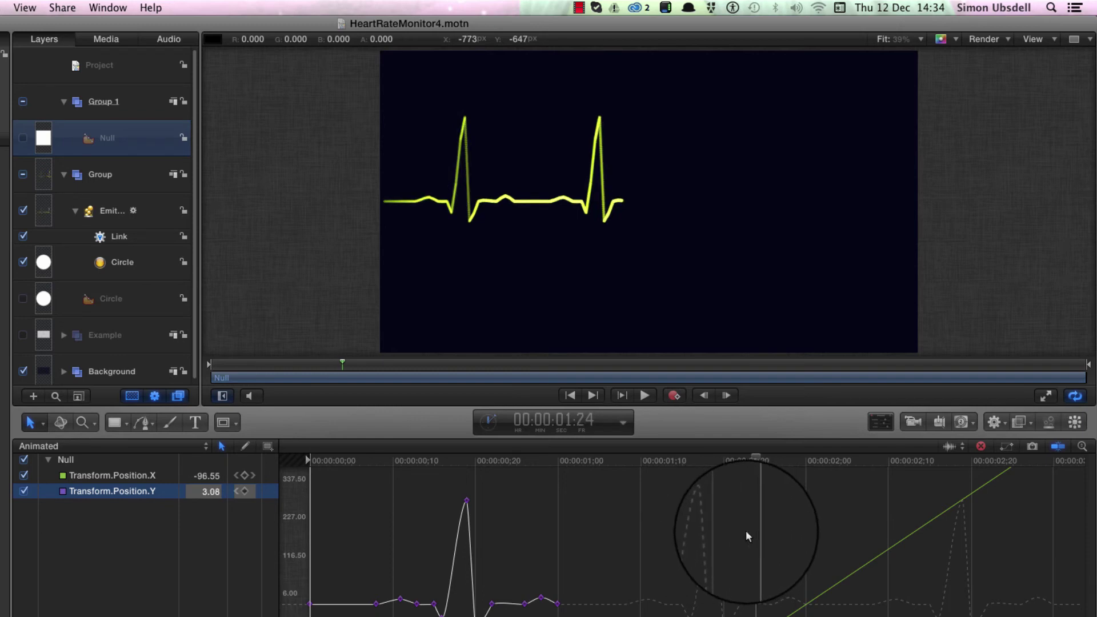
{"action": "mouse_move", "coordinate": [746, 530]}
{"action": "left_mouse_down"}
{"action": "mouse_move", "coordinate": [754, 497]}
{"action": "mouse_move", "coordinate": [794, 503]}
{"action": "left_mouse_up"}
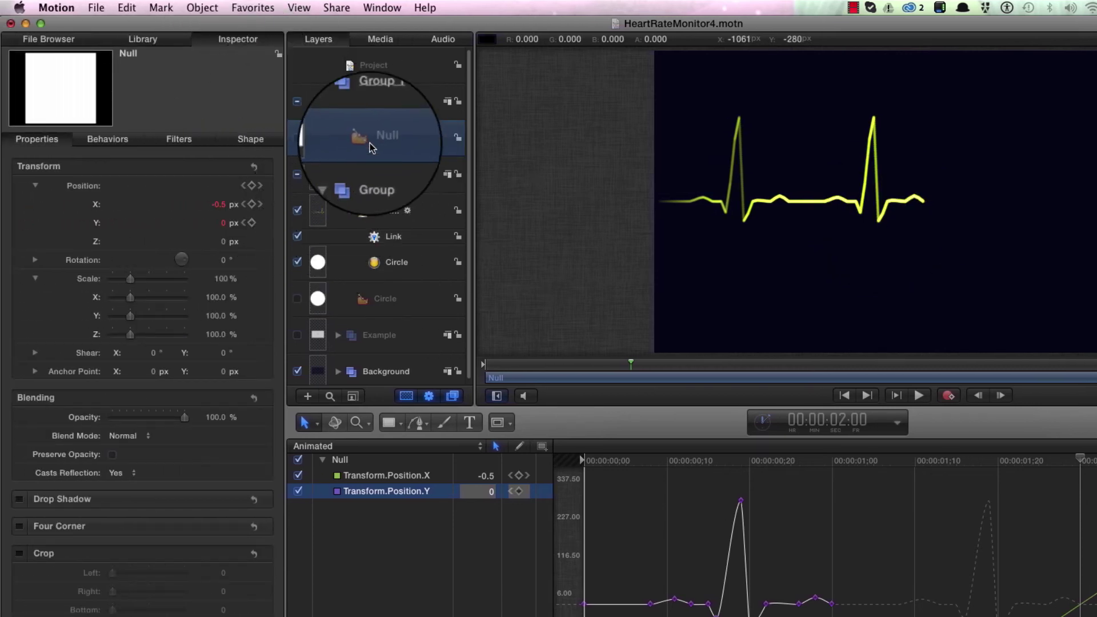
Step: Apply the Glow filter from the Library to the Emitter layer
{"action": "left_click", "coordinate": [311, 217]}
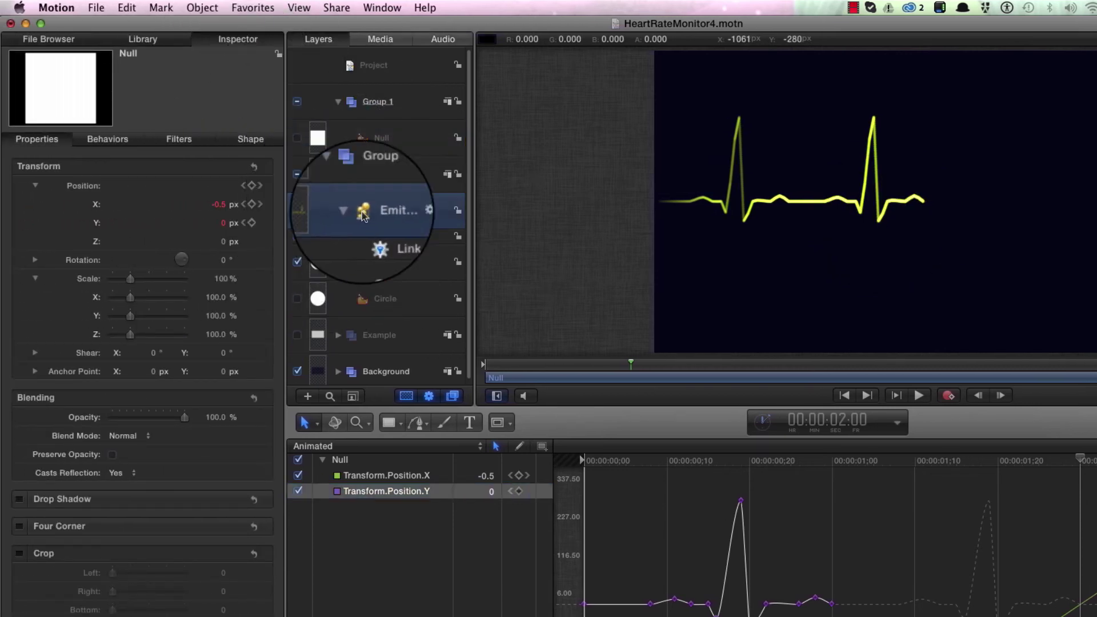
{"action": "left_click", "coordinate": [141, 44]}
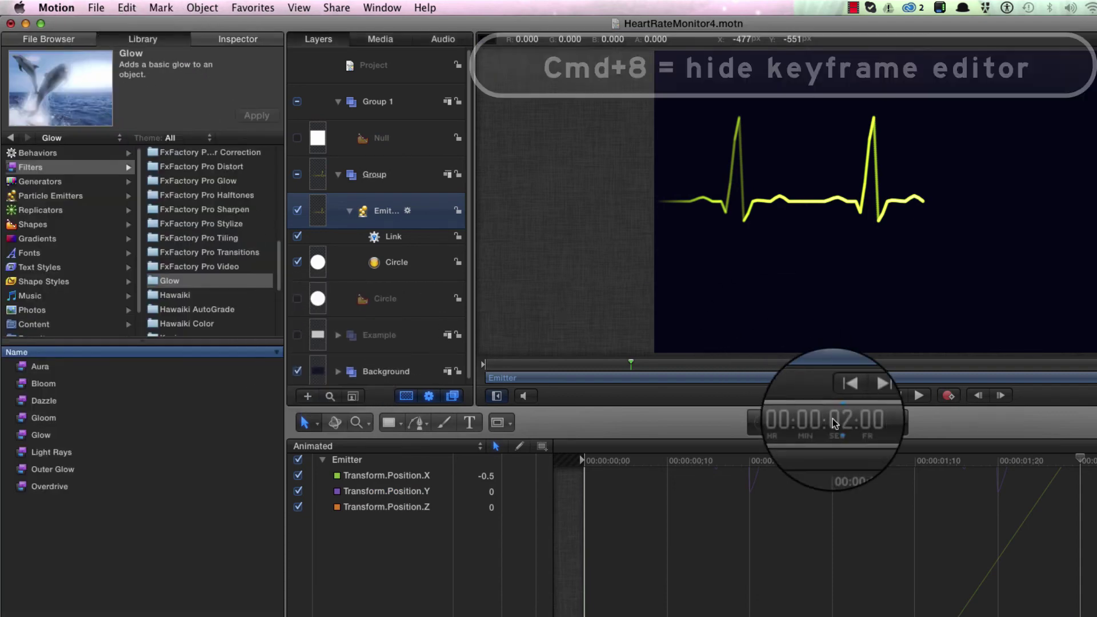
{"action": "key", "text": "super+8"}
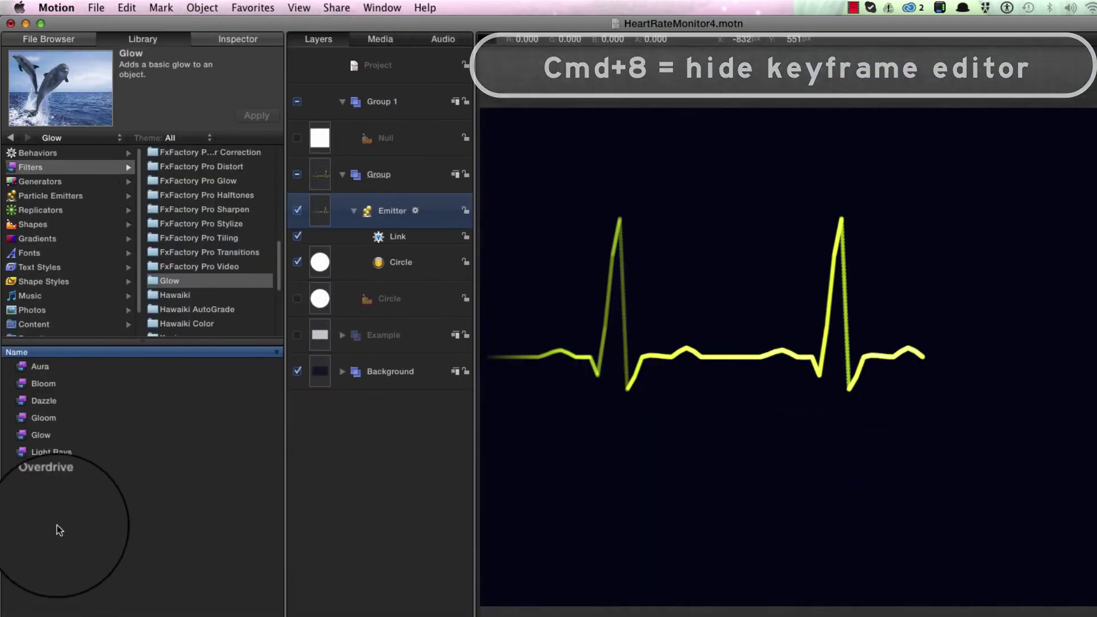
{"action": "left_click_drag", "start_coordinate": [40, 435], "coordinate": [320, 212]}
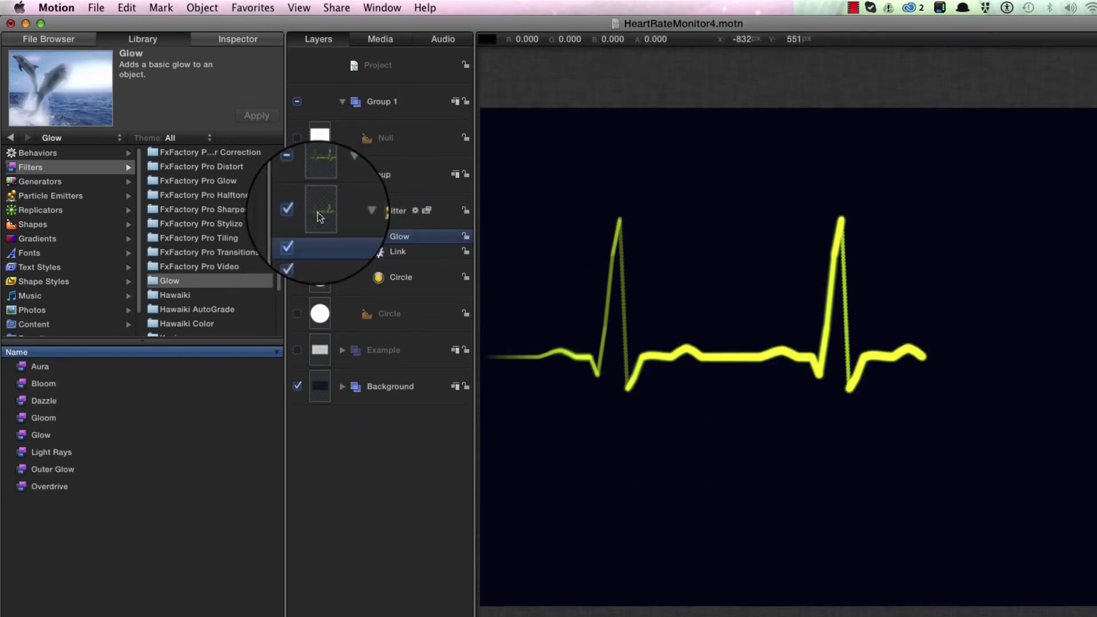
Step: Set the Glow to radius 30, opacity 0.2 and softness 0.2, toggling it to compare
{"action": "left_click", "coordinate": [238, 39]}
{"action": "left_click", "coordinate": [220, 185]}
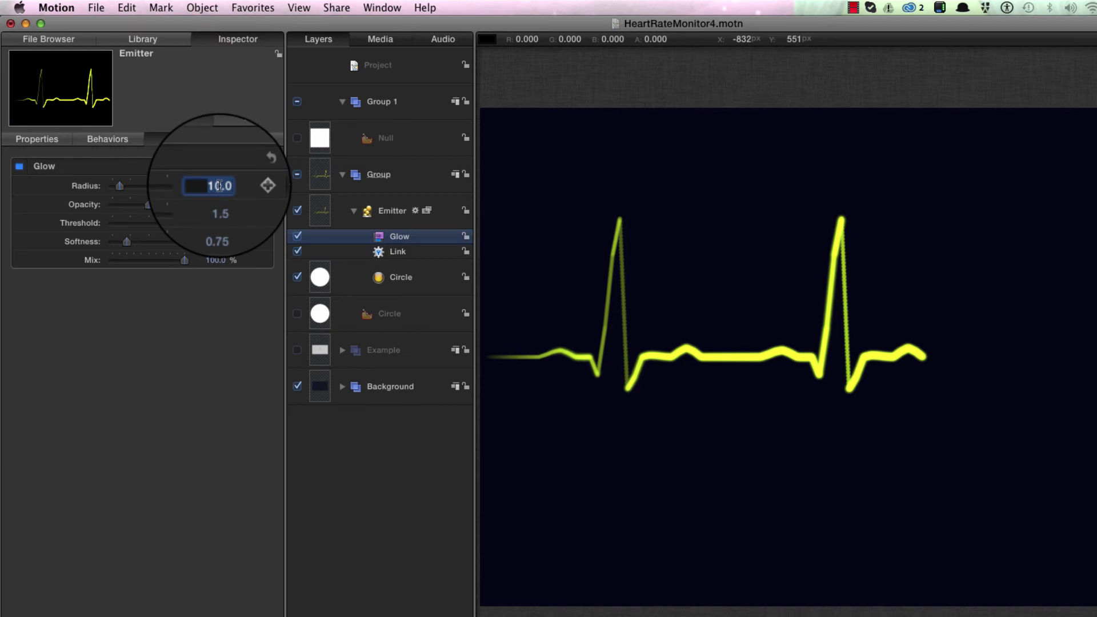
{"action": "type", "text": "3"}
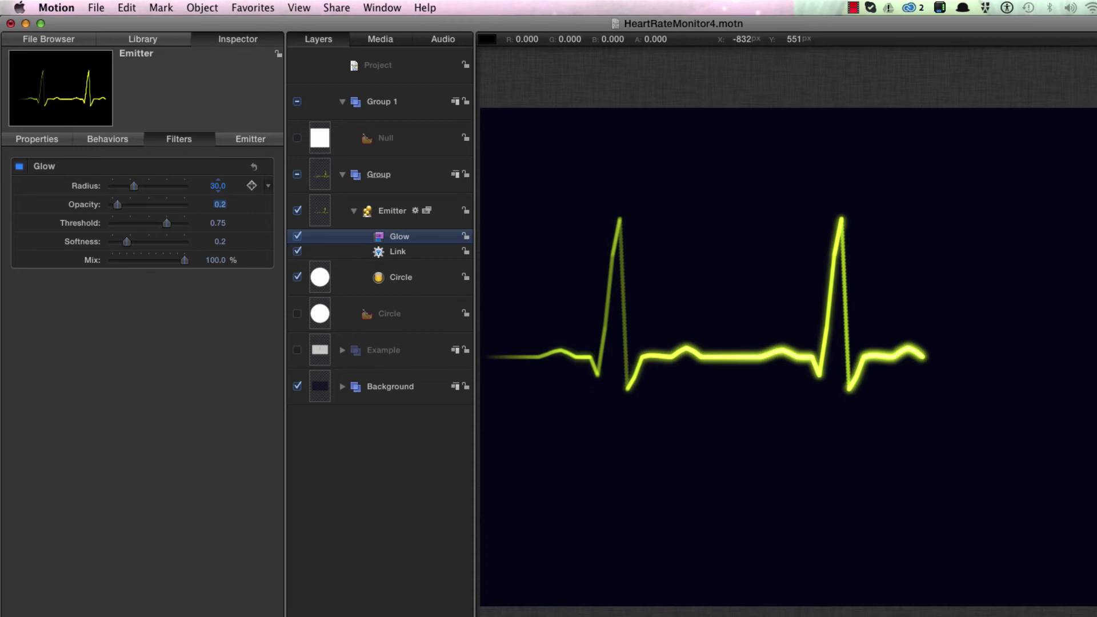
{"action": "left_click", "coordinate": [21, 167]}
{"action": "left_click", "coordinate": [21, 167]}
Step: Add a Wriggle parameter behavior to the Null's Position Y
{"action": "left_click", "coordinate": [320, 139]}
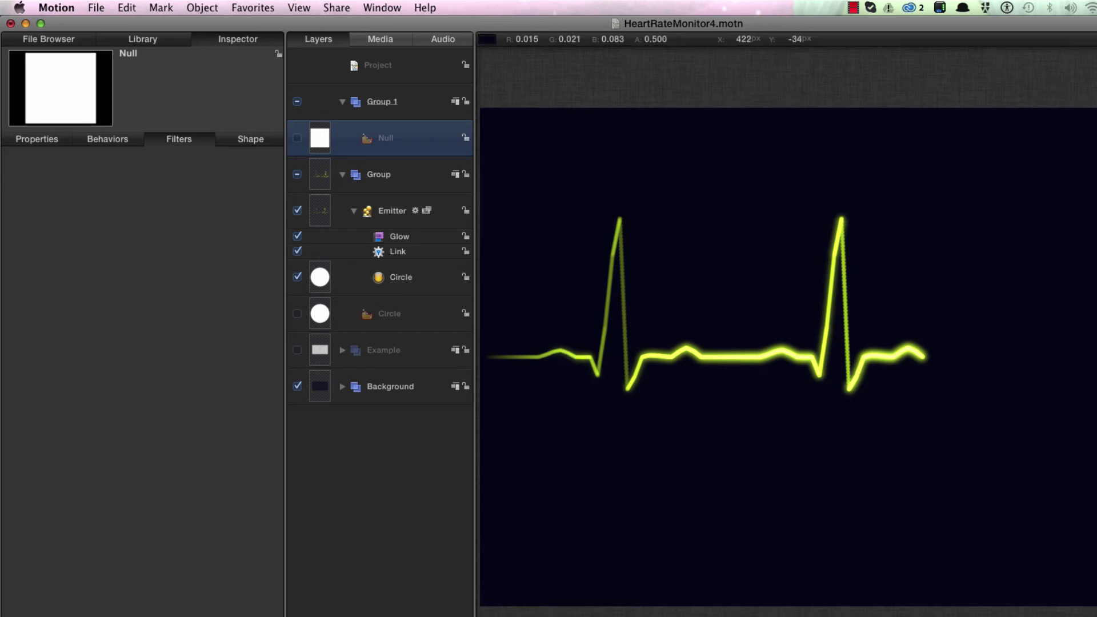
{"action": "left_click", "coordinate": [33, 136]}
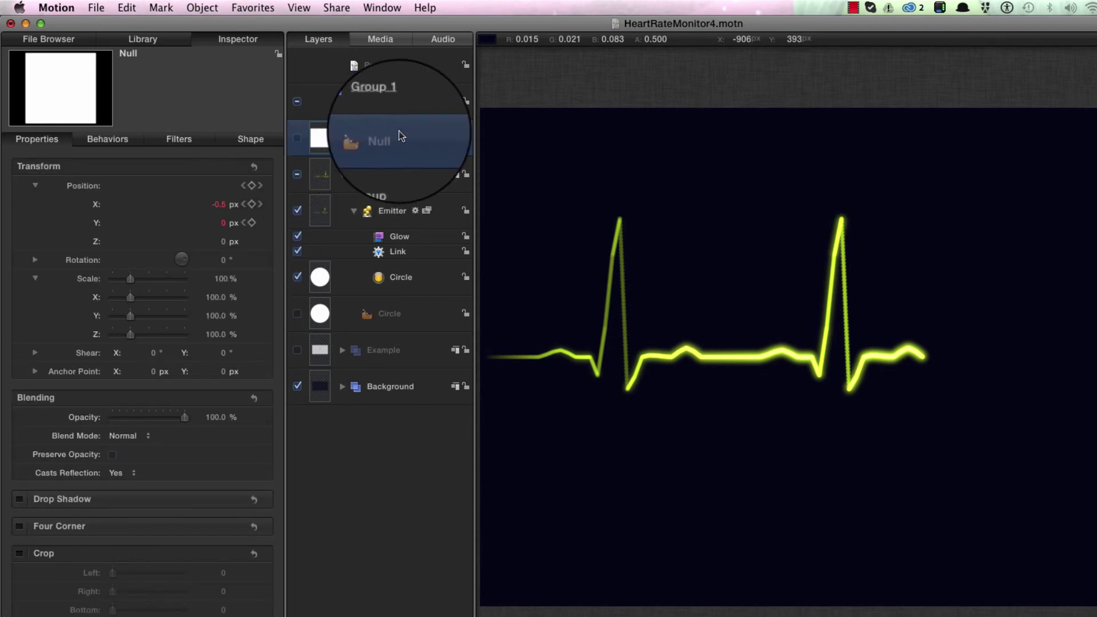
{"action": "left_click", "coordinate": [270, 225]}
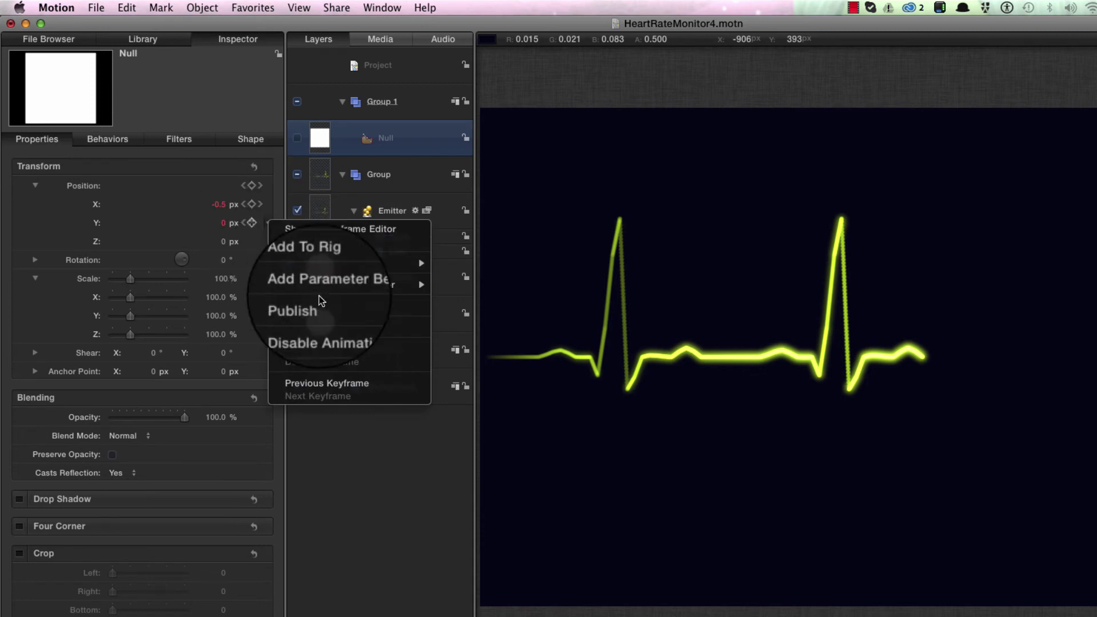
{"action": "mouse_move", "coordinate": [323, 292]}
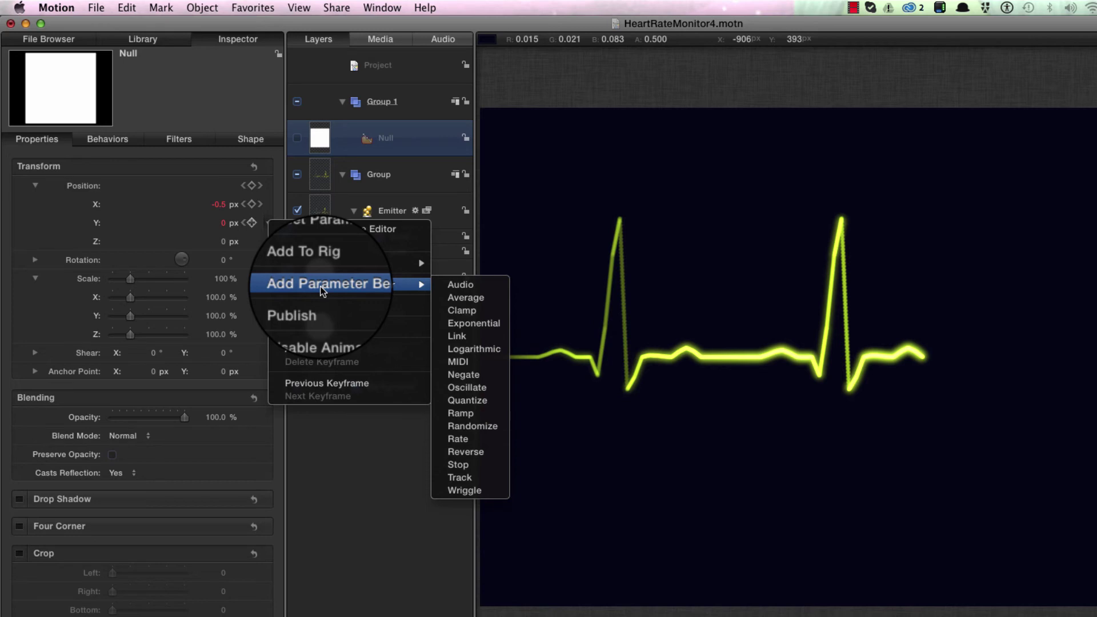
{"action": "left_click", "coordinate": [465, 498]}
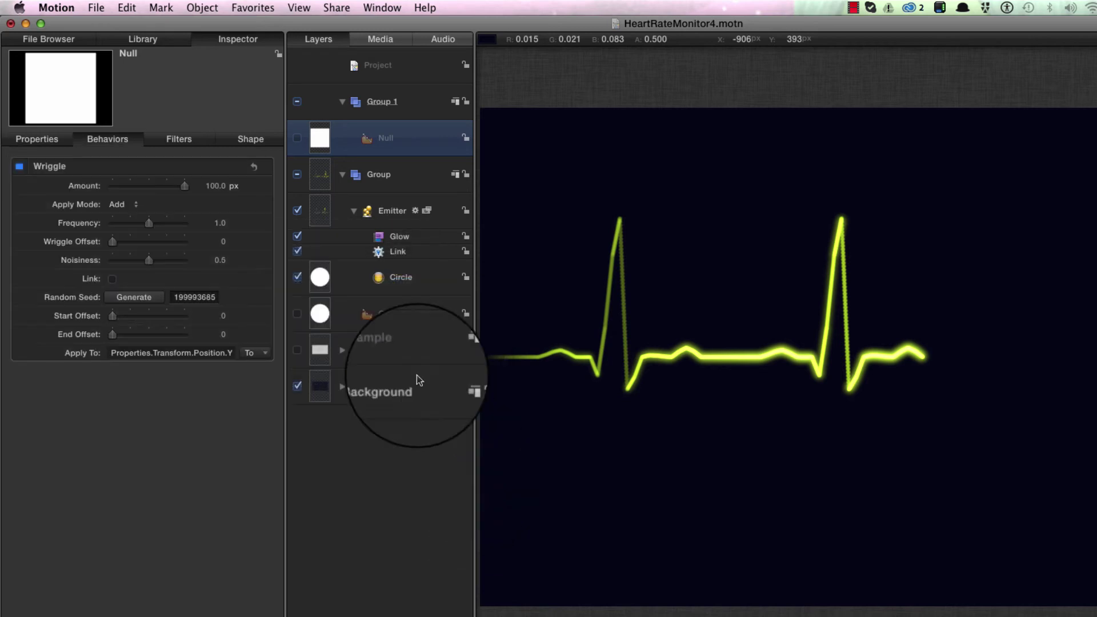
Step: Set the Wriggle to amount 8 px, Add and Subtract mode, frequency 2
{"action": "left_click", "coordinate": [214, 188]}
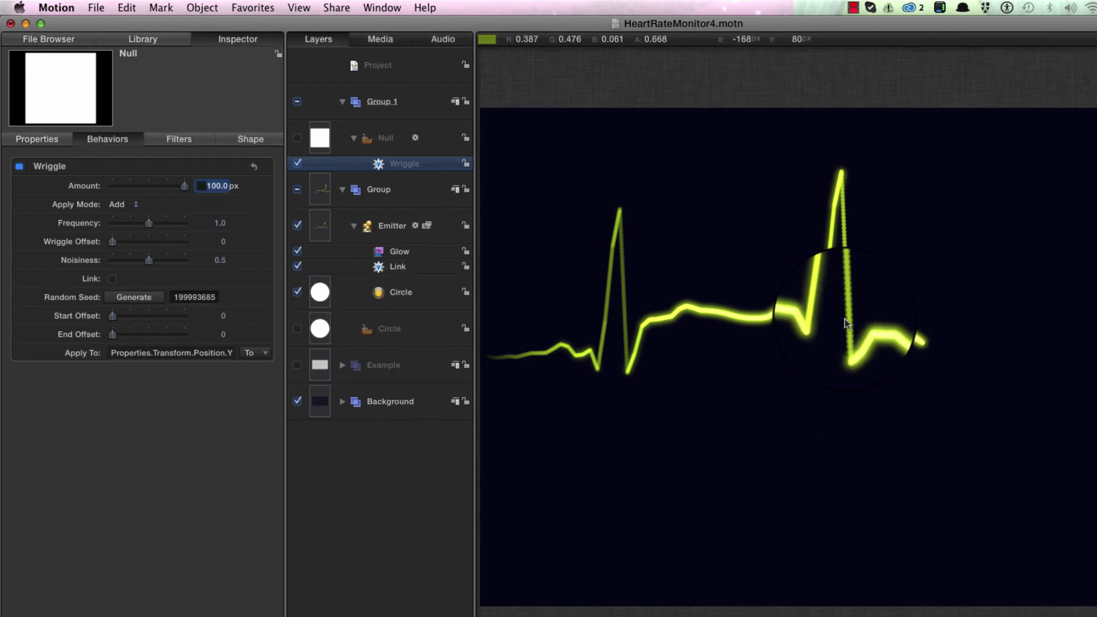
{"action": "type", "text": "8"}
{"action": "key", "text": "Return"}
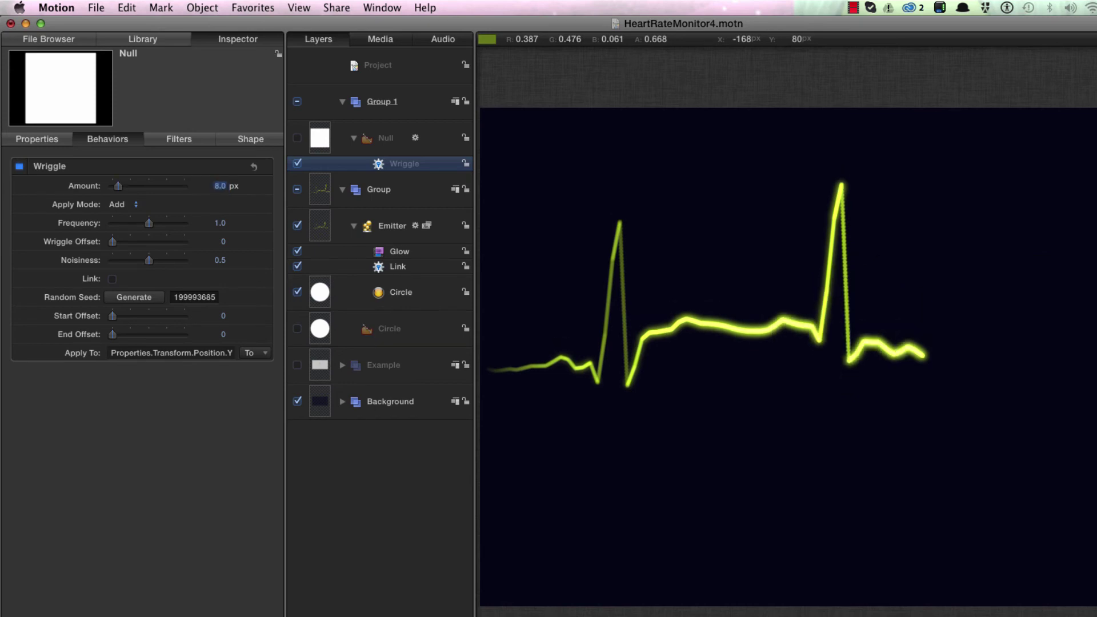
{"action": "left_click", "coordinate": [130, 212]}
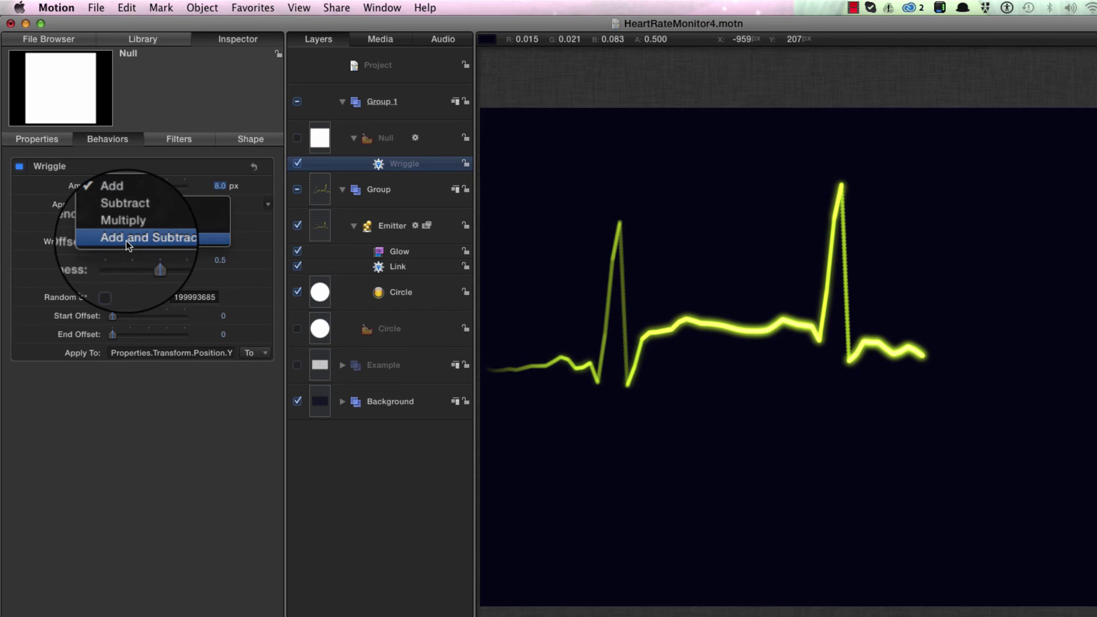
{"action": "left_click", "coordinate": [127, 245]}
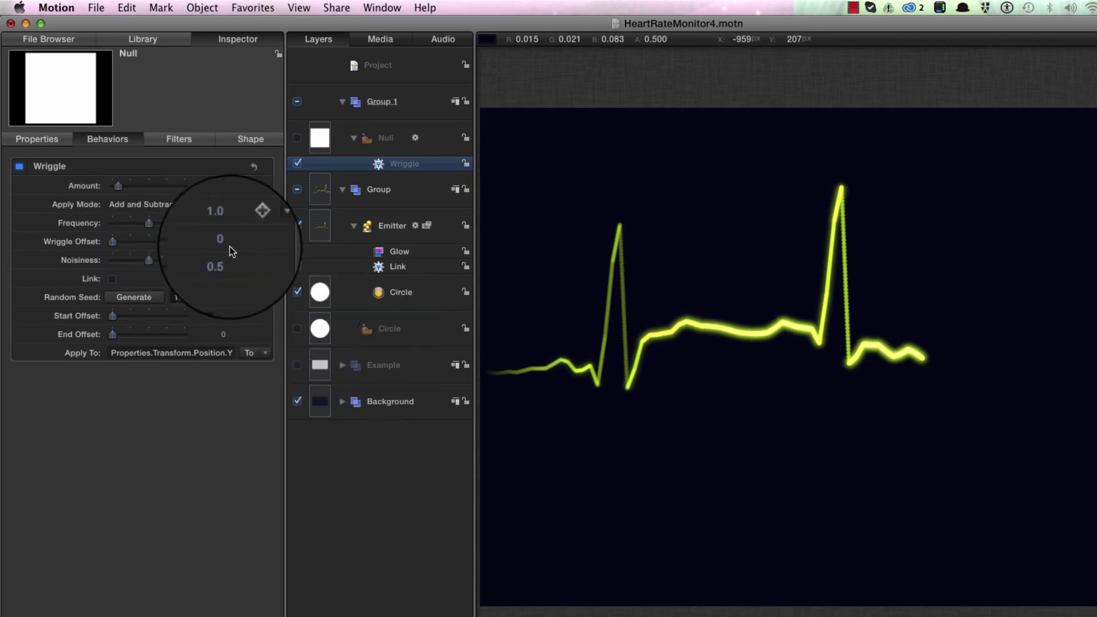
{"action": "left_click", "coordinate": [214, 223]}
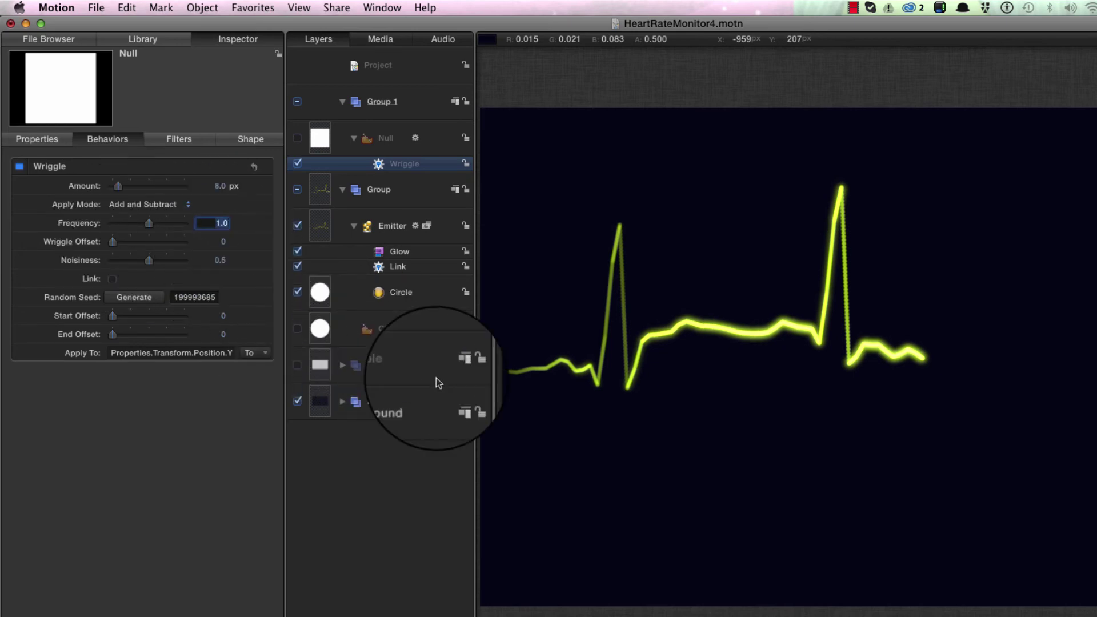
{"action": "type", "text": "2"}
{"action": "key", "text": "Return"}
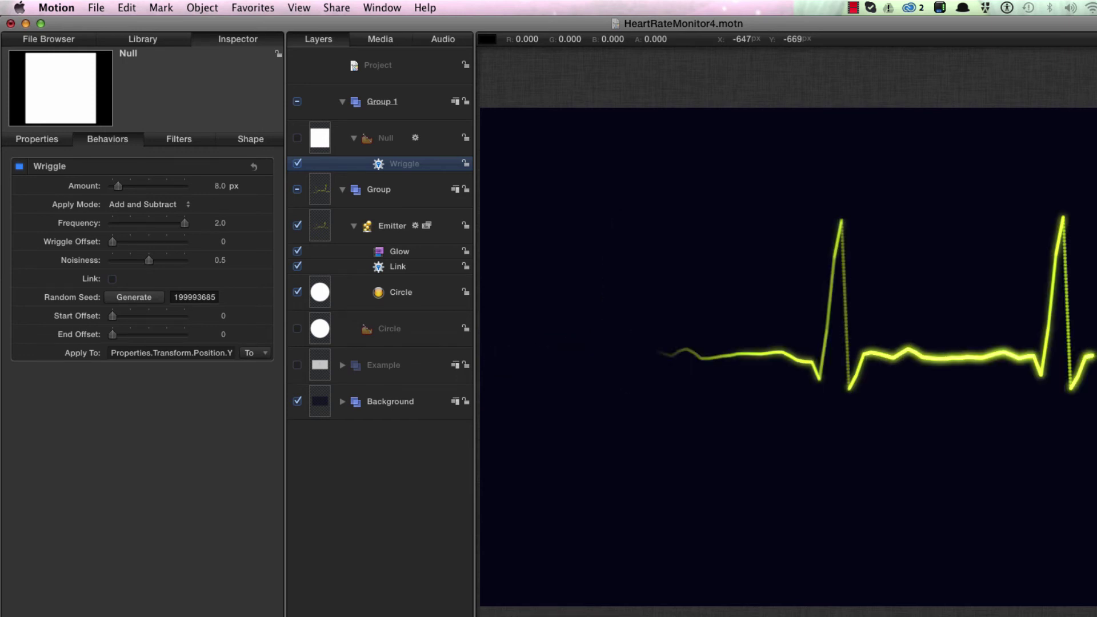
Step: Toggle the Wriggle behavior off and back on to compare its jitter
{"action": "left_click", "coordinate": [21, 167]}
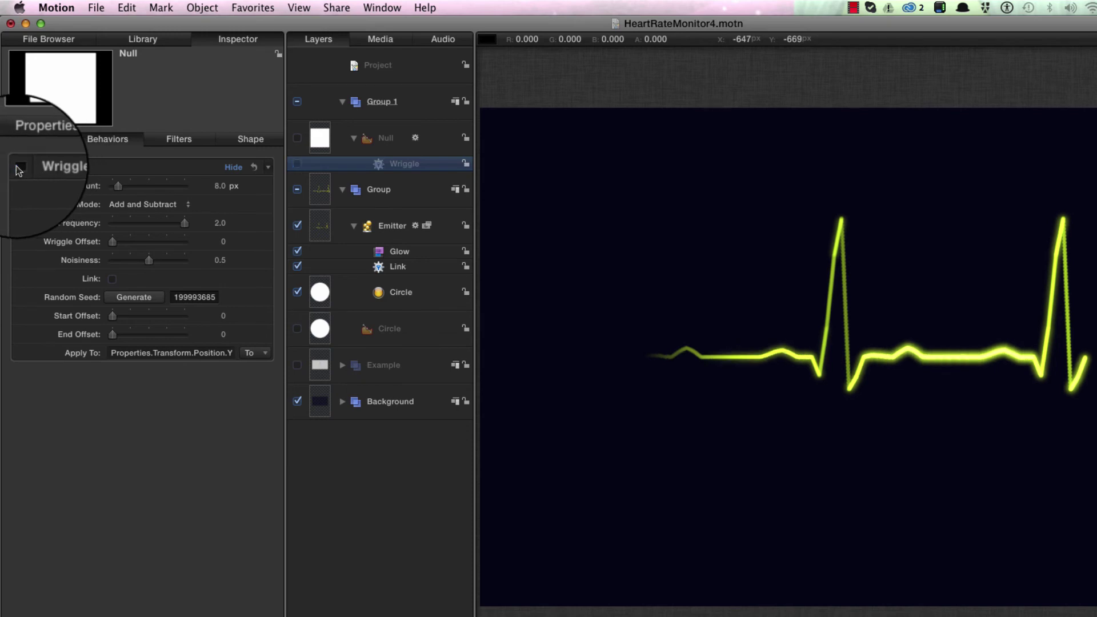
{"action": "left_click", "coordinate": [20, 167]}
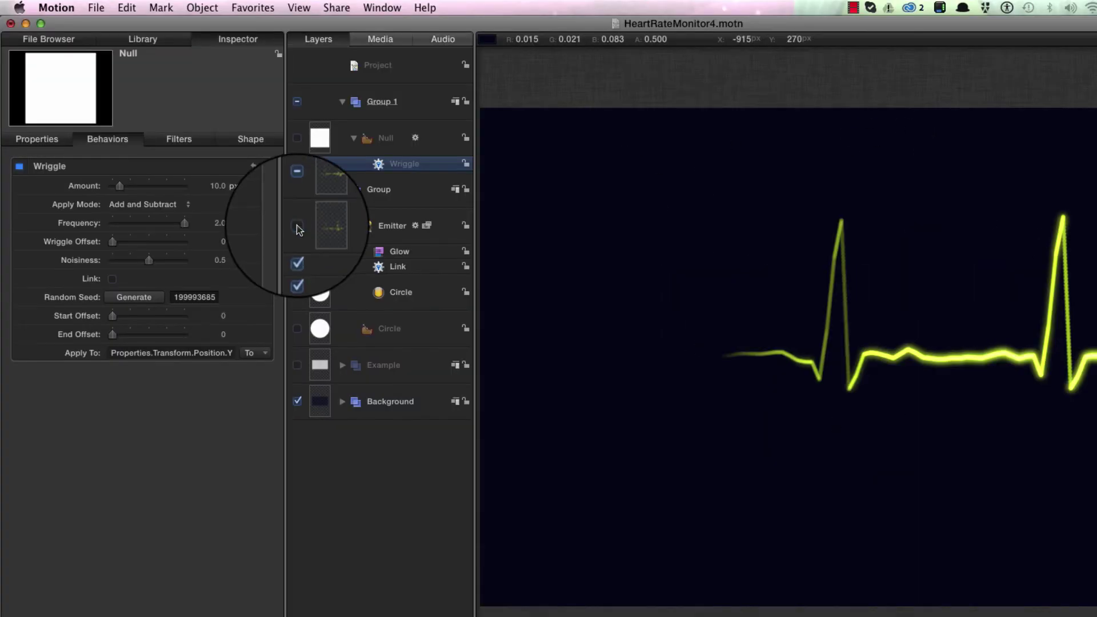
Step: Hide the Emitter, isolate the Null's Position Y curve and shift the first beat's keyframes later
{"action": "left_click", "coordinate": [160, 149]}
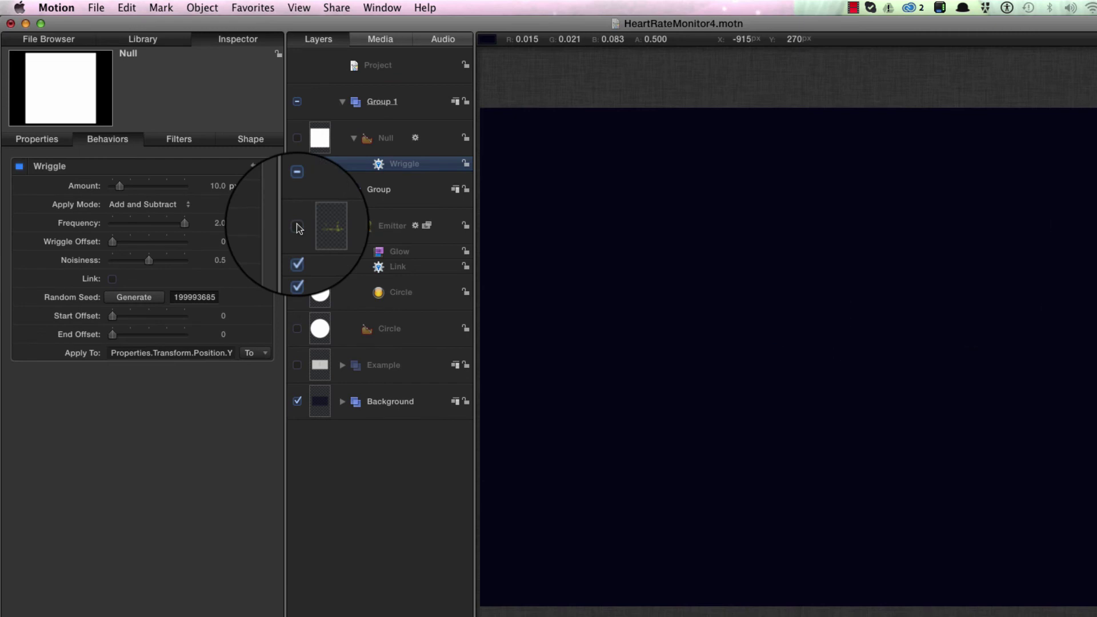
{"action": "left_click", "coordinate": [319, 141]}
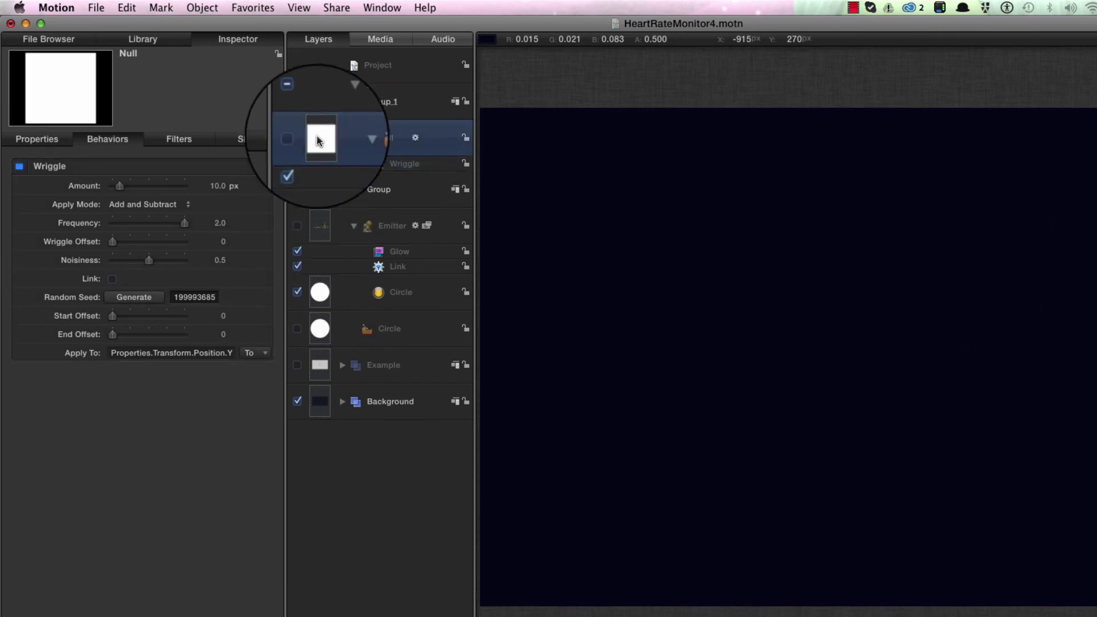
{"action": "key", "text": "super+8"}
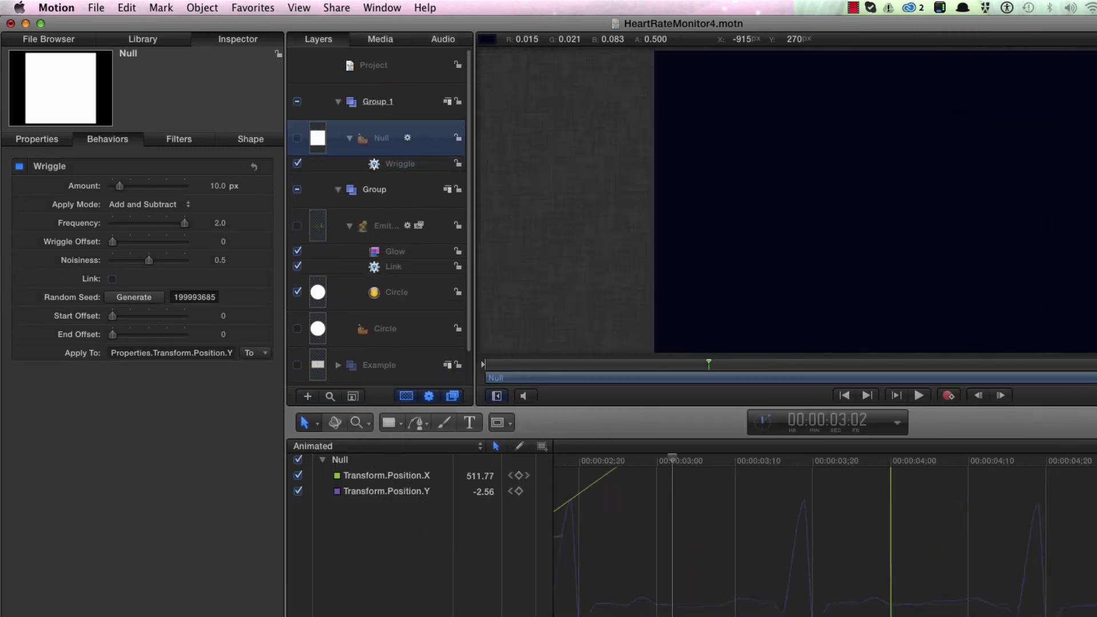
{"action": "left_click", "coordinate": [298, 476]}
{"action": "left_click", "coordinate": [385, 493]}
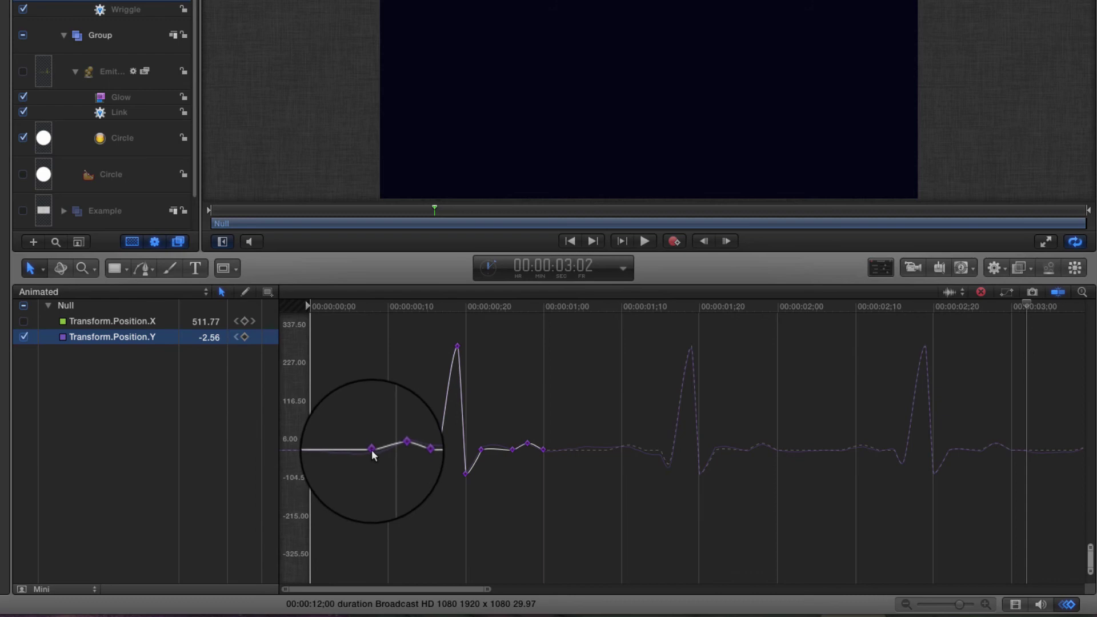
{"action": "left_click_drag", "start_coordinate": [351, 325], "coordinate": [575, 521]}
{"action": "left_click_drag", "start_coordinate": [543, 450], "coordinate": [560, 451]}
Step: Select all Position.Y keyframes and drag the transform box right to delay the beats
{"action": "key", "text": "super+z"}
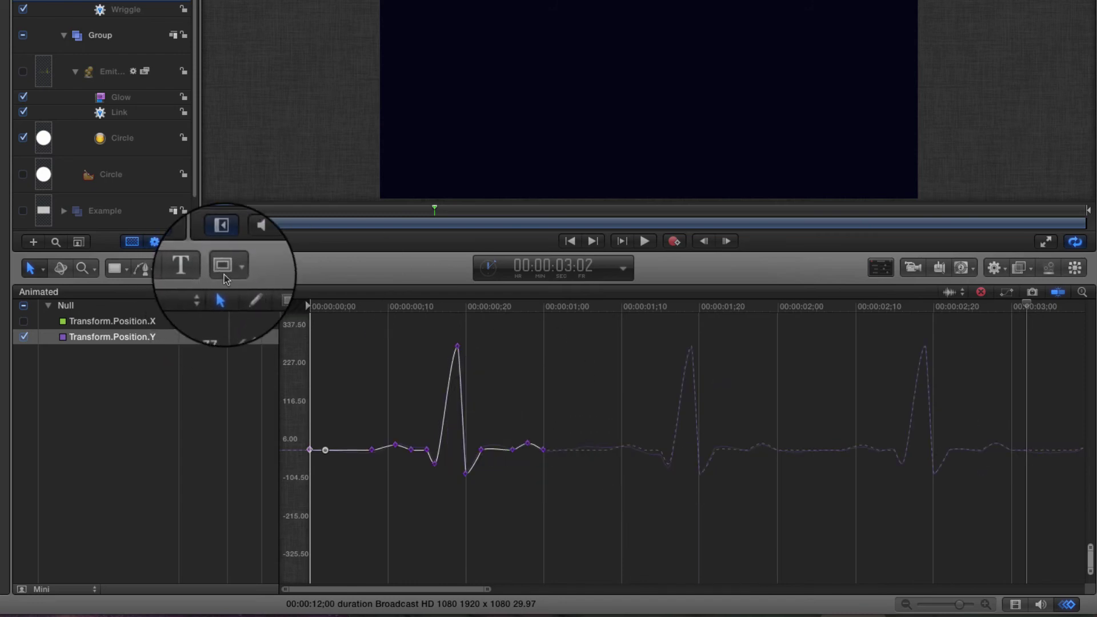
{"action": "left_click", "coordinate": [267, 293]}
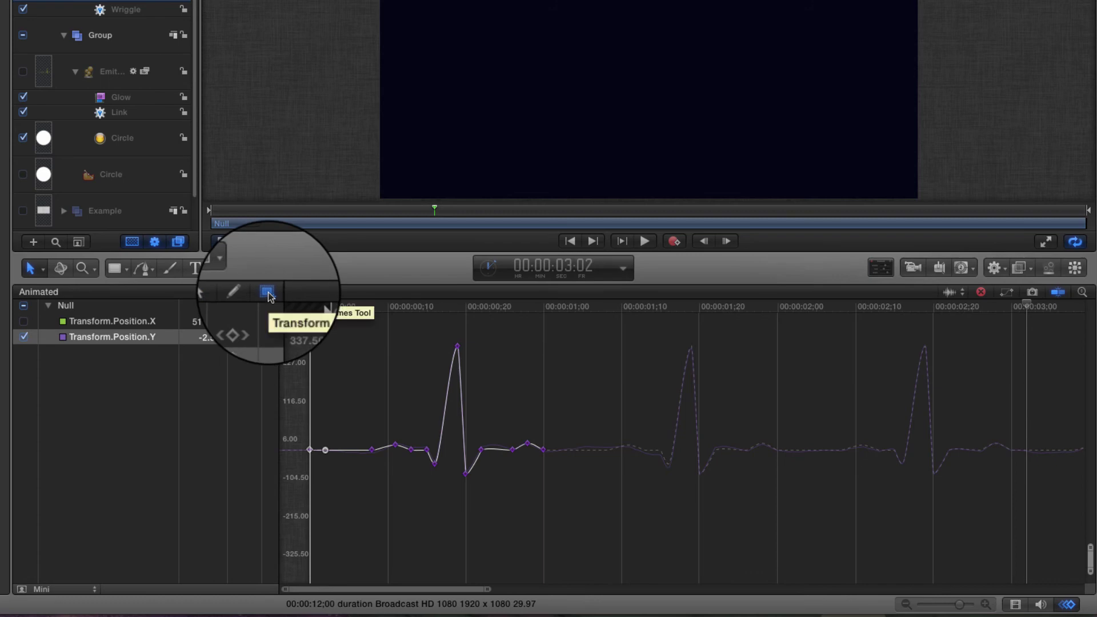
{"action": "key", "text": "super+a"}
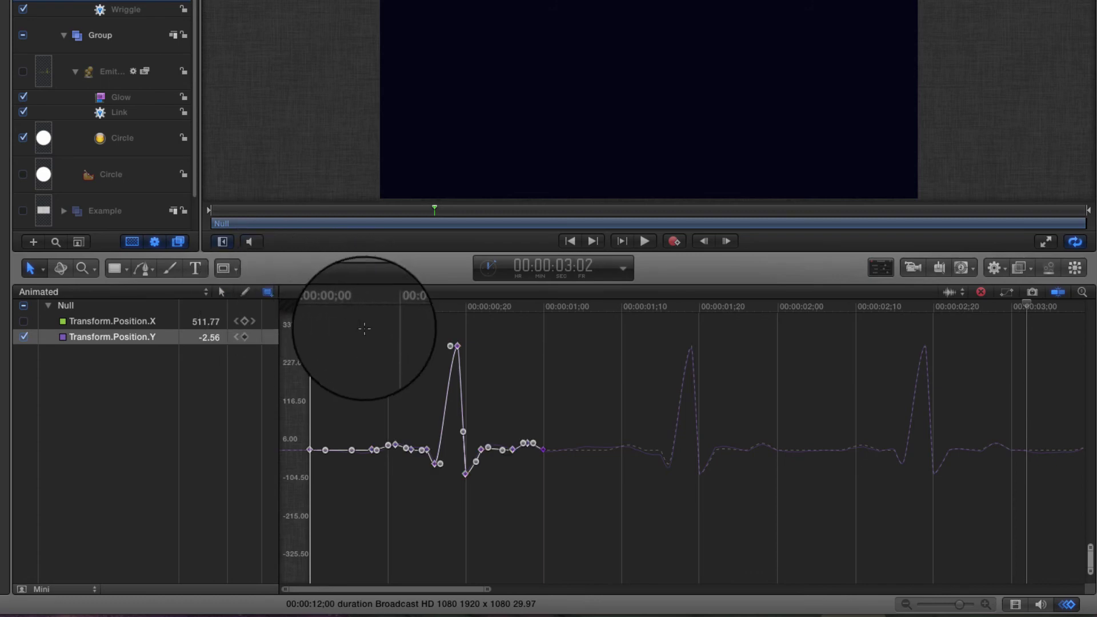
{"action": "left_click_drag", "start_coordinate": [342, 317], "coordinate": [568, 519]}
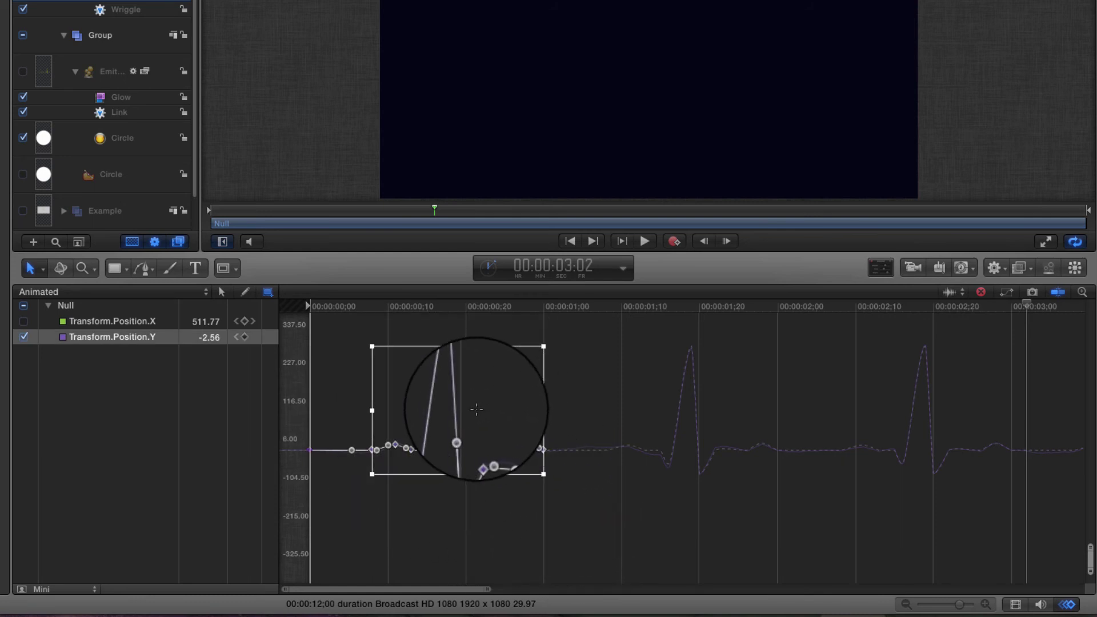
{"action": "left_click_drag", "start_coordinate": [477, 409], "coordinate": [504, 408]}
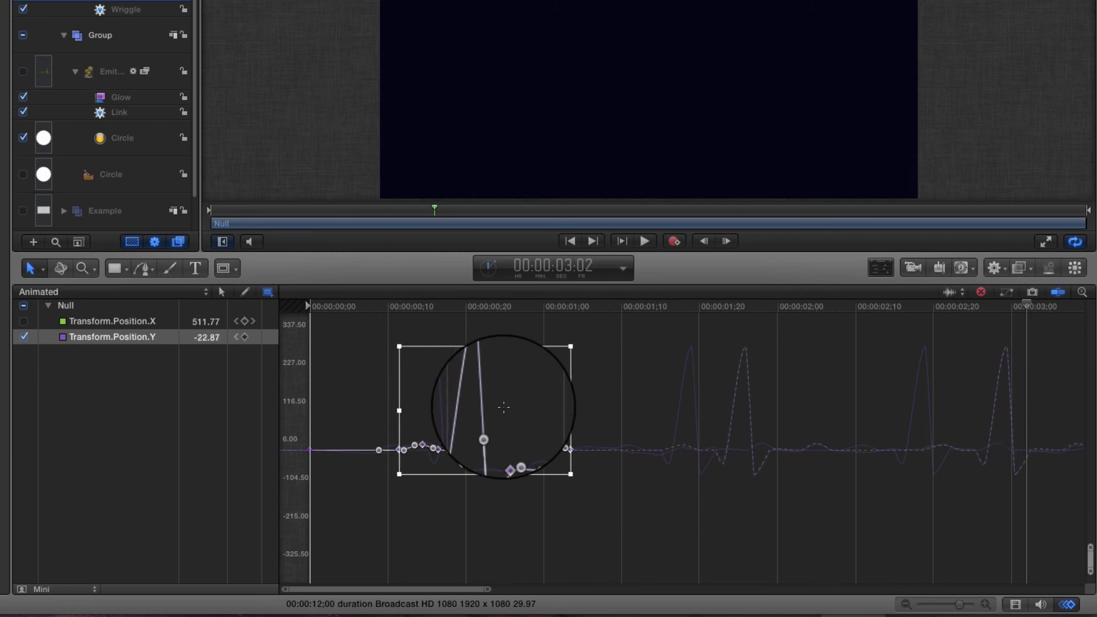
{"action": "left_click_drag", "start_coordinate": [504, 408], "coordinate": [525, 402]}
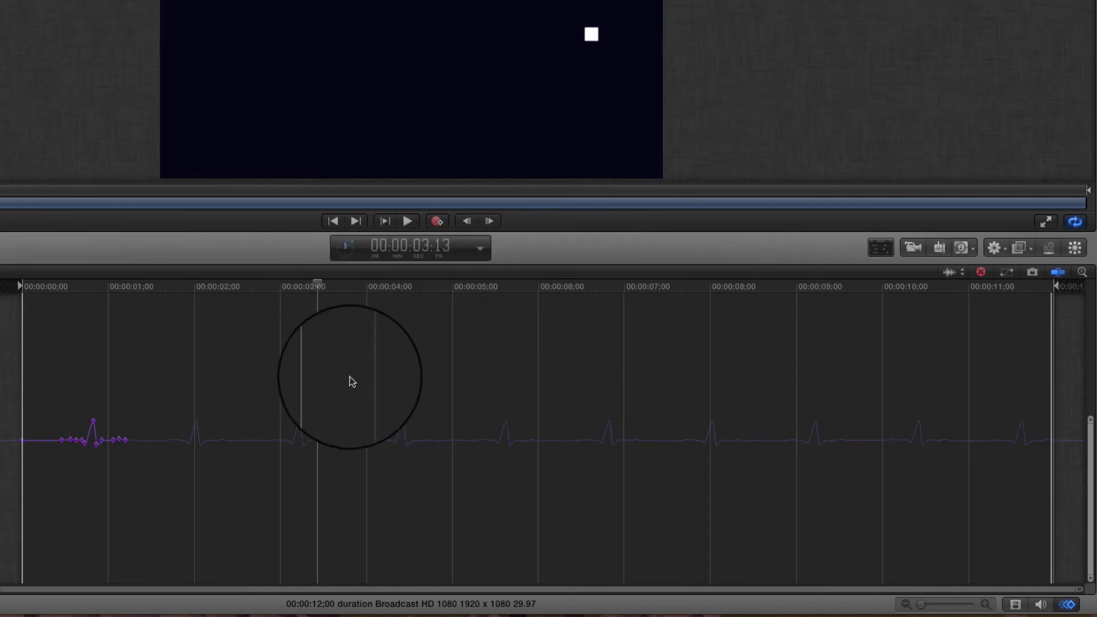
Step: Generate real keyframes after the last Position.Y keyframe, with about 6 beat cycles
{"action": "left_click_drag", "start_coordinate": [350, 377], "coordinate": [153, 493]}
{"action": "left_click", "coordinate": [98, 441]}
{"action": "mouse_move", "coordinate": [178, 427]}
{"action": "left_mouse_down"}
{"action": "mouse_move", "coordinate": [214, 439]}
{"action": "mouse_move", "coordinate": [142, 439]}
{"action": "mouse_move", "coordinate": [280, 439]}
{"action": "mouse_move", "coordinate": [234, 439]}
{"action": "left_mouse_up"}
{"action": "left_click", "coordinate": [0, 319]}
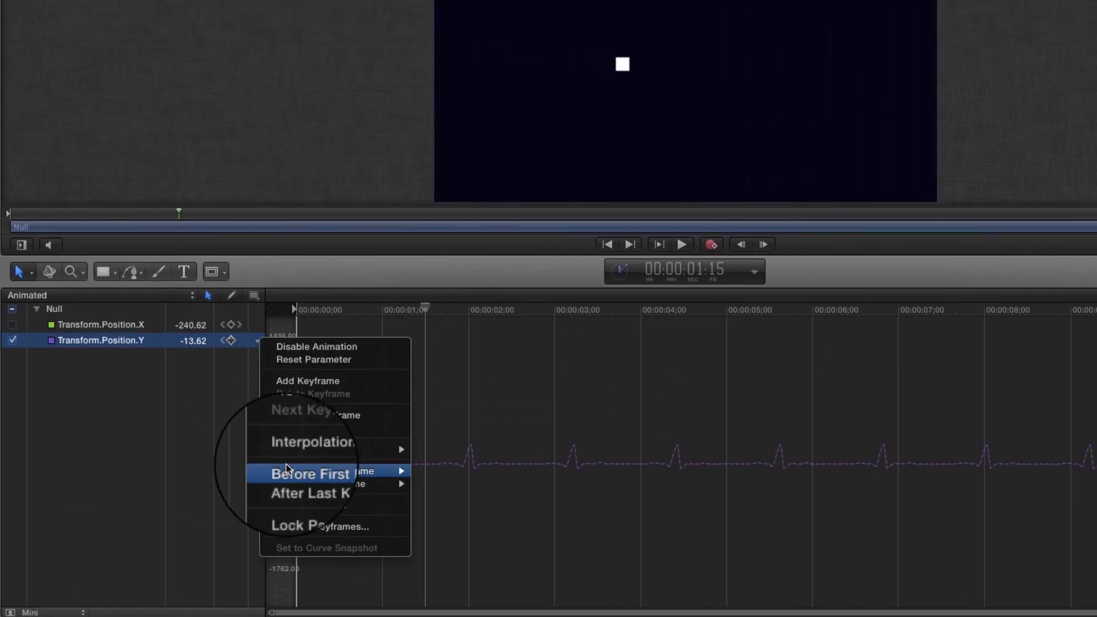
{"action": "mouse_move", "coordinate": [288, 483]}
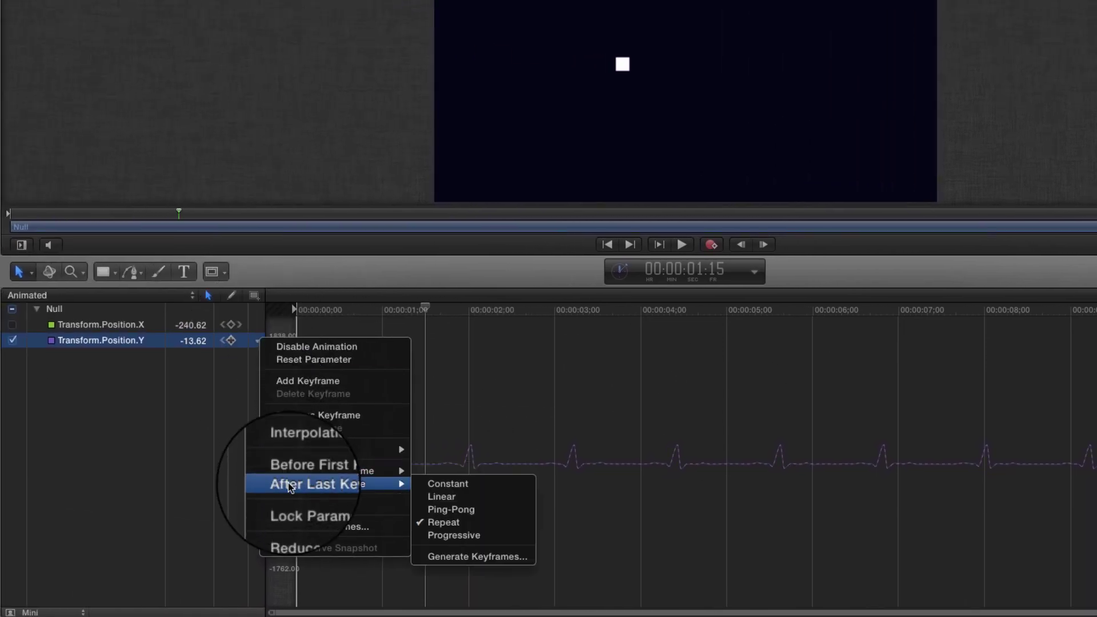
{"action": "left_click", "coordinate": [472, 558]}
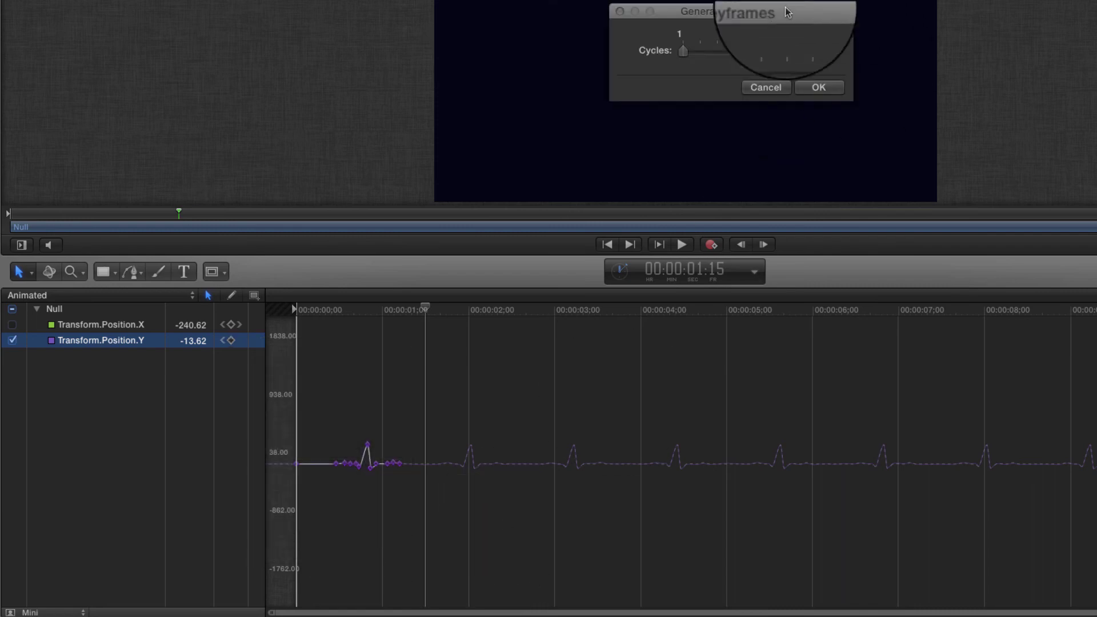
{"action": "left_click_drag", "start_coordinate": [686, 53], "coordinate": [752, 53]}
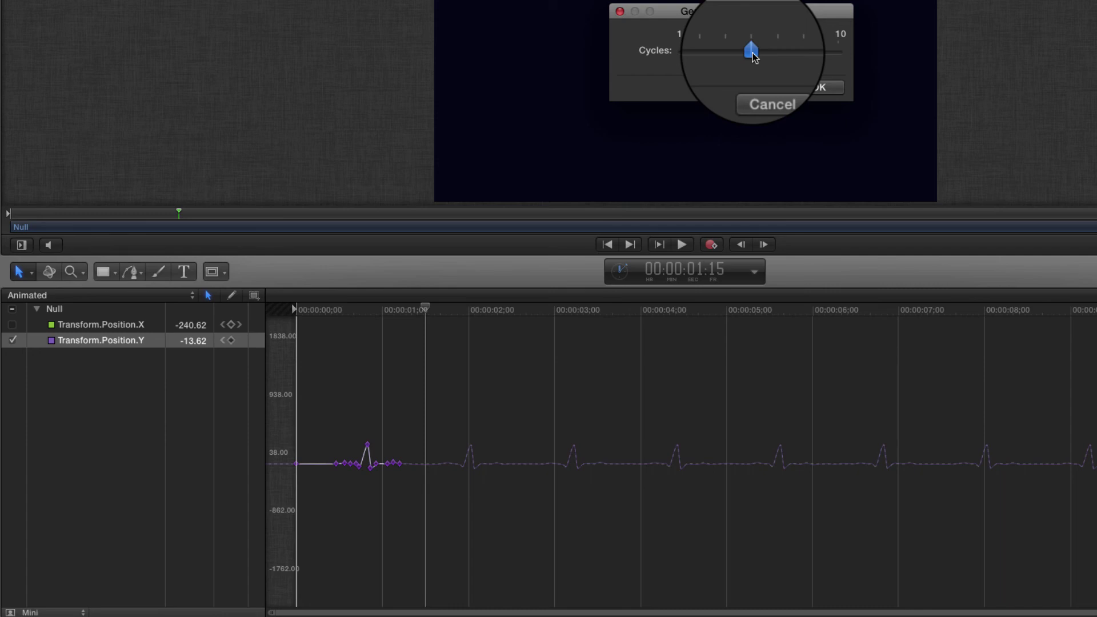
{"action": "left_click", "coordinate": [827, 87]}
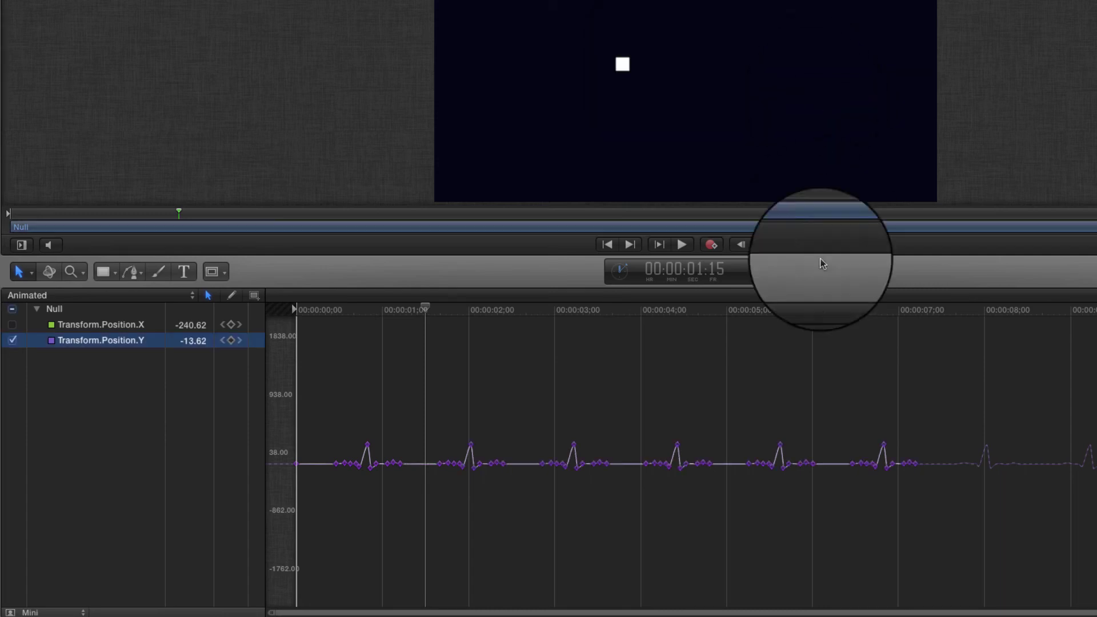
Step: Select all generated beat keyframes and scale the peaks so each later one is shorter
{"action": "mouse_move", "coordinate": [848, 310]}
{"action": "left_mouse_down"}
{"action": "mouse_move", "coordinate": [876, 307]}
{"action": "mouse_move", "coordinate": [844, 309]}
{"action": "left_mouse_up"}
{"action": "left_click", "coordinate": [326, 372]}
{"action": "left_click_drag", "start_coordinate": [319, 331], "coordinate": [928, 467]}
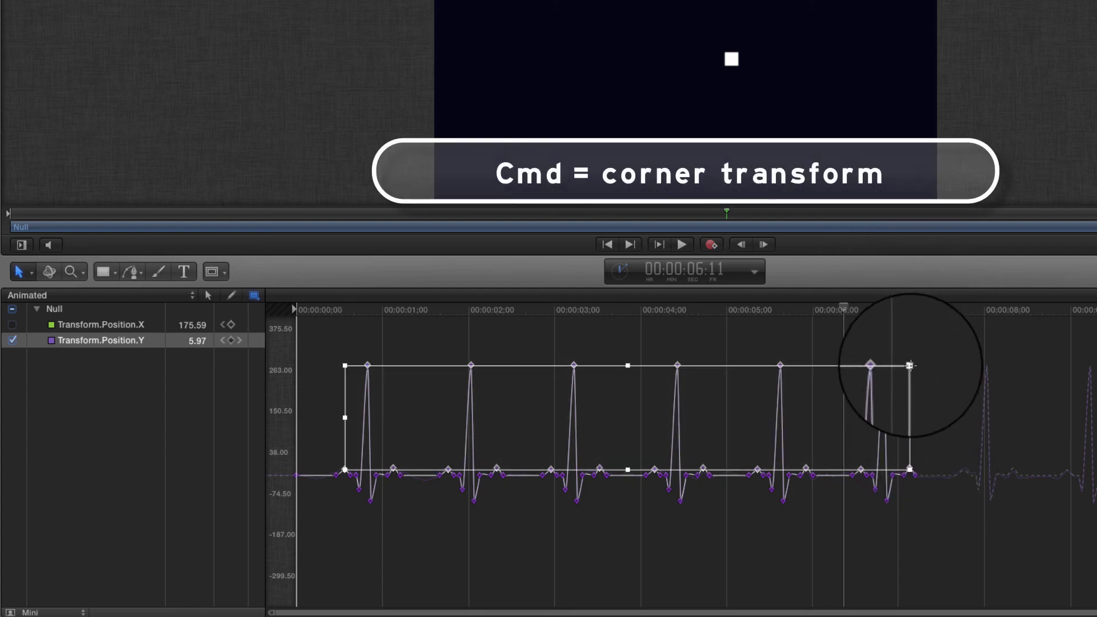
{"action": "left_click_drag", "start_coordinate": [911, 365], "coordinate": [909, 440]}
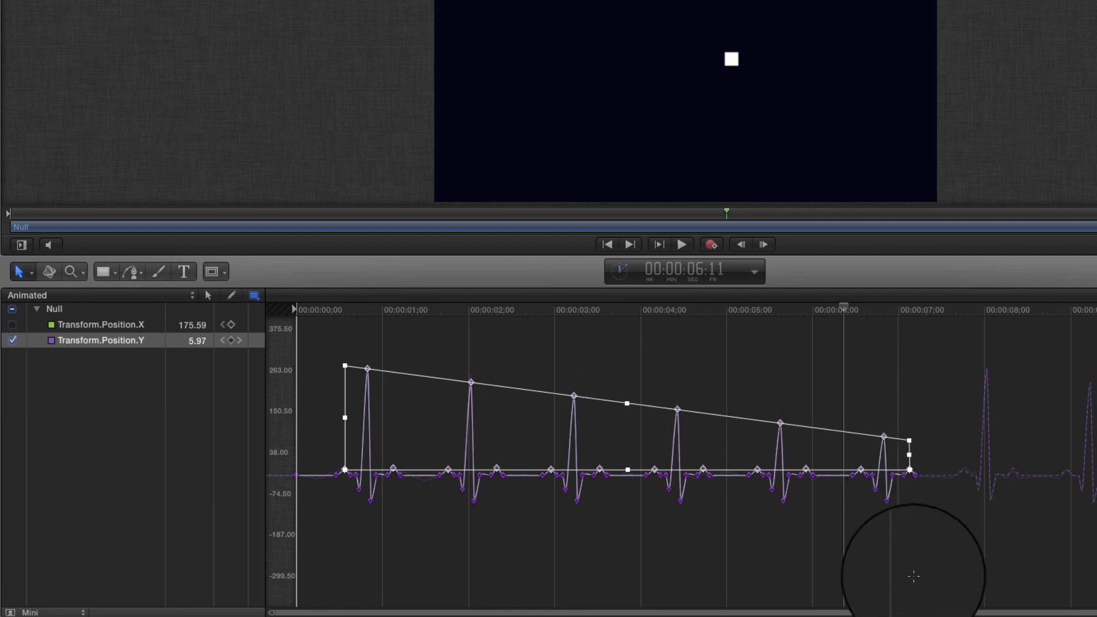
Step: Raise the low dip keyframes so the dips shrink too, then return to the last beat
{"action": "left_click", "coordinate": [931, 544]}
{"action": "left_click_drag", "start_coordinate": [976, 550], "coordinate": [314, 486]}
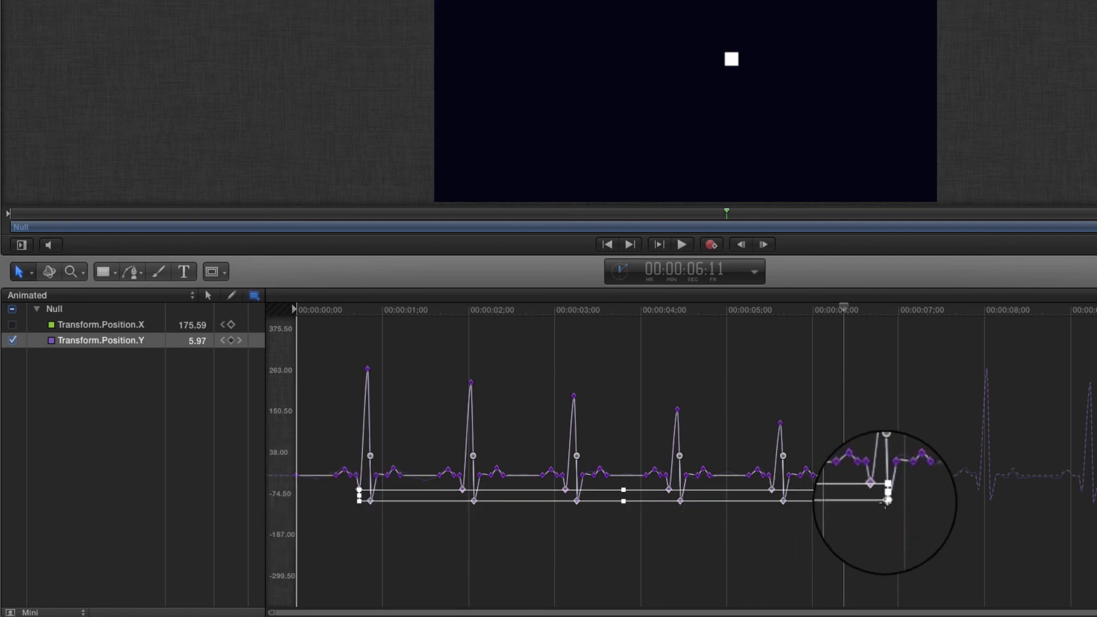
{"action": "left_click_drag", "start_coordinate": [885, 502], "coordinate": [886, 499]}
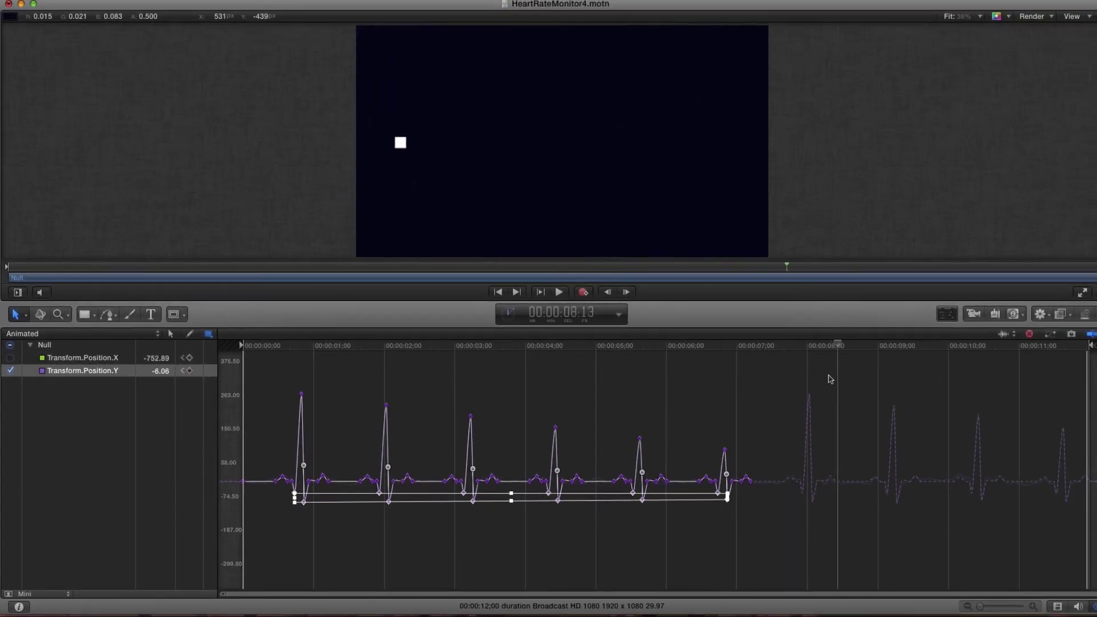
{"action": "left_click_drag", "start_coordinate": [822, 379], "coordinate": [753, 381]}
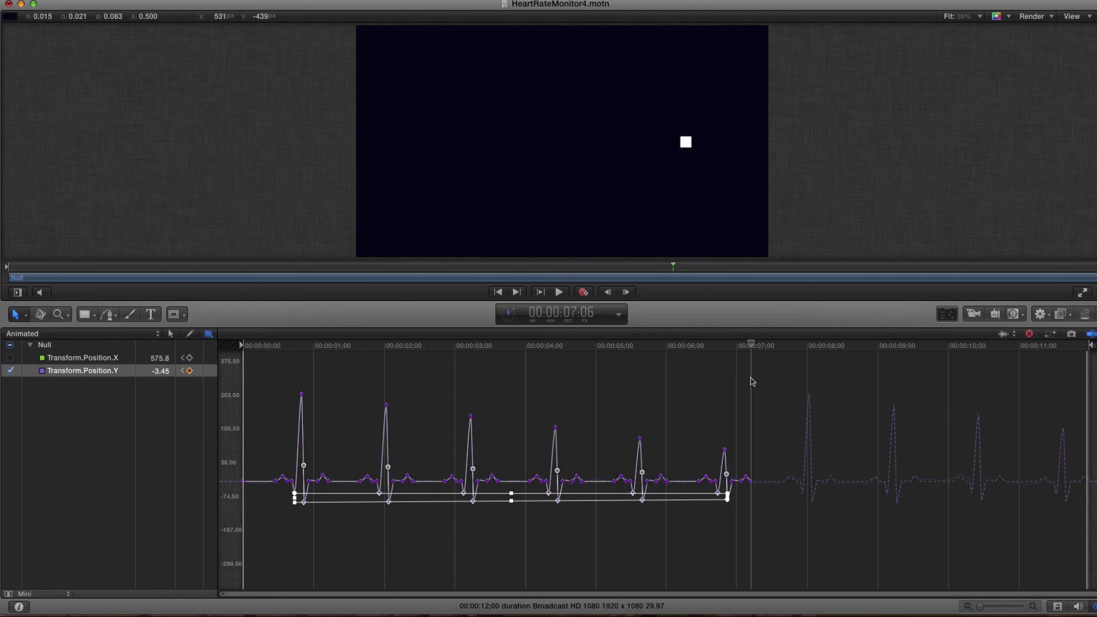
Step: Set Position.Y to Constant after the last keyframe so the trace stays flat
{"action": "left_click", "coordinate": [210, 372]}
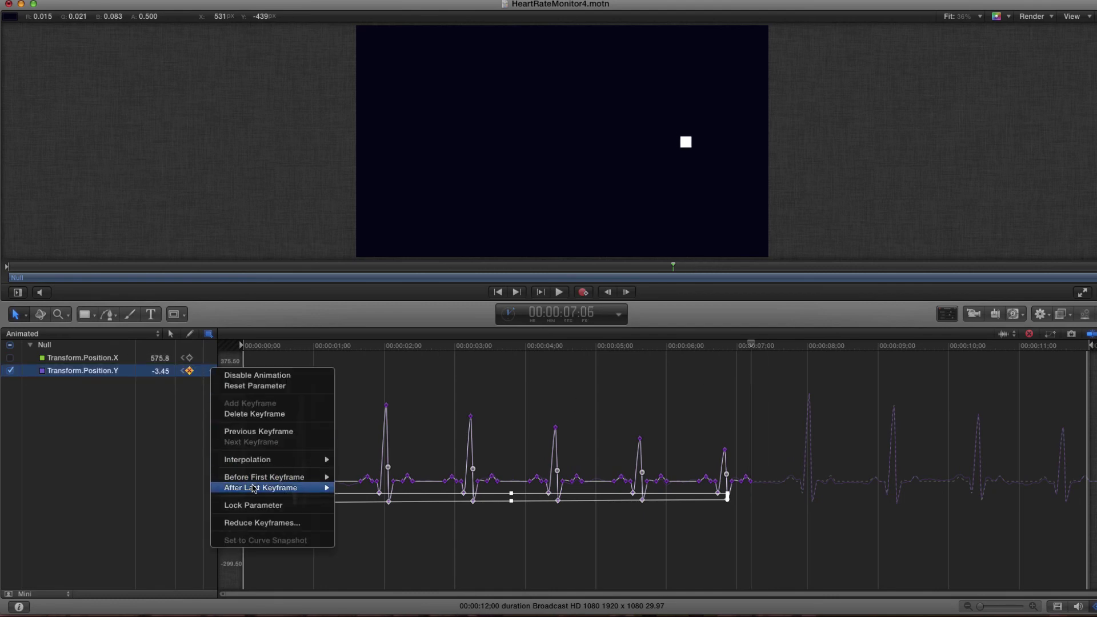
{"action": "mouse_move", "coordinate": [252, 490]}
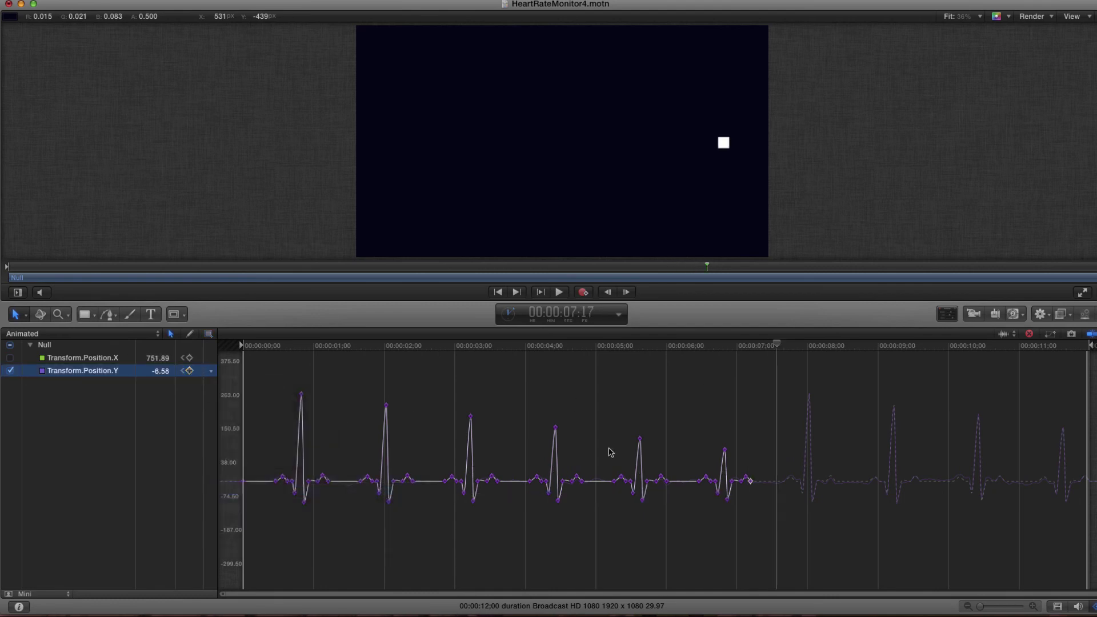
{"action": "left_click_drag", "start_coordinate": [694, 345], "coordinate": [637, 339]}
{"action": "left_click_drag", "start_coordinate": [823, 359], "coordinate": [750, 370]}
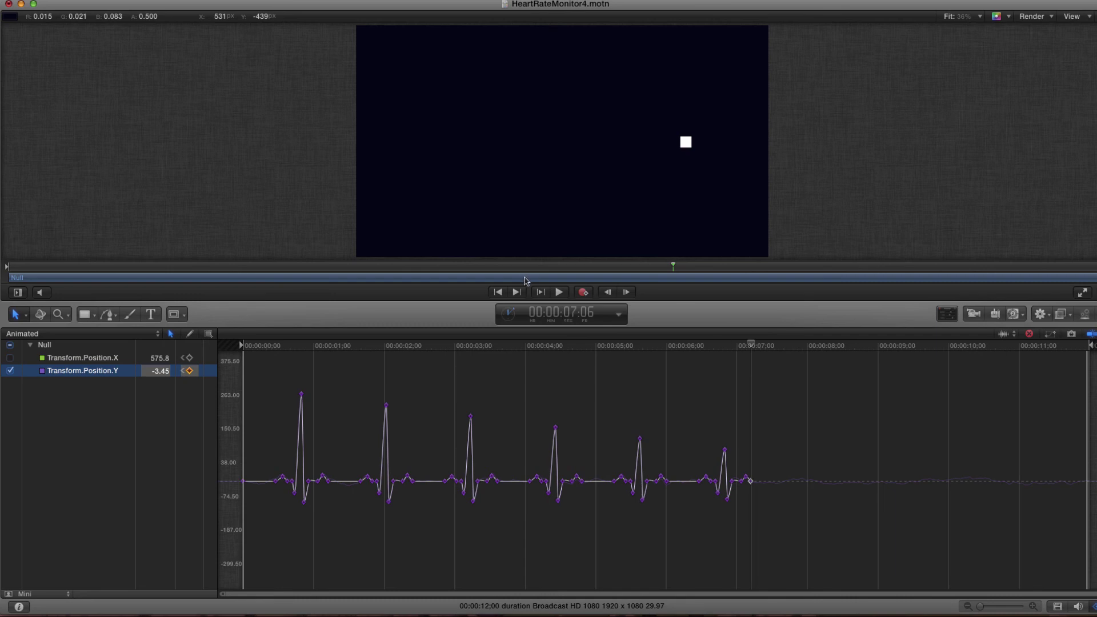
Step: Set the Wriggle behaviour's end point at the current time, about 7:06
{"action": "key", "text": "F5"}
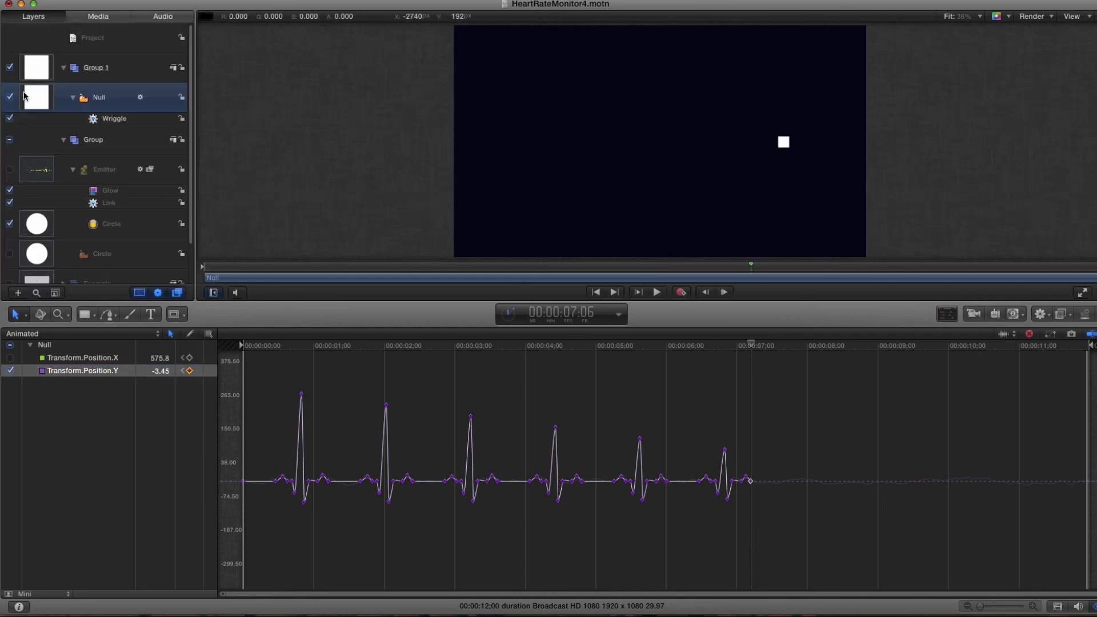
{"action": "left_click", "coordinate": [95, 121]}
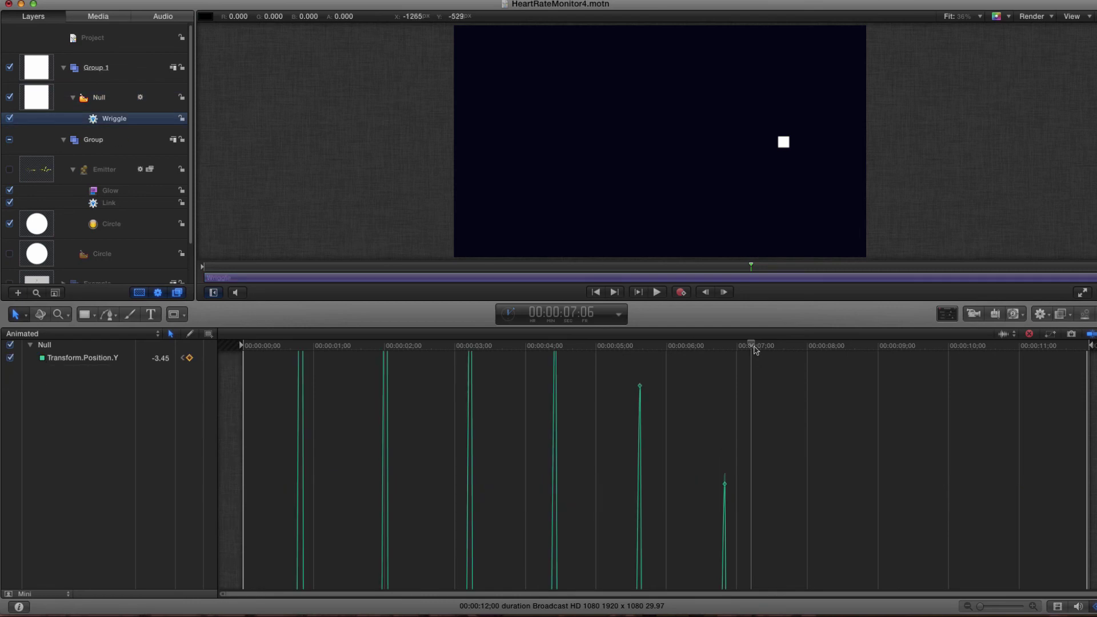
{"action": "key", "text": "o"}
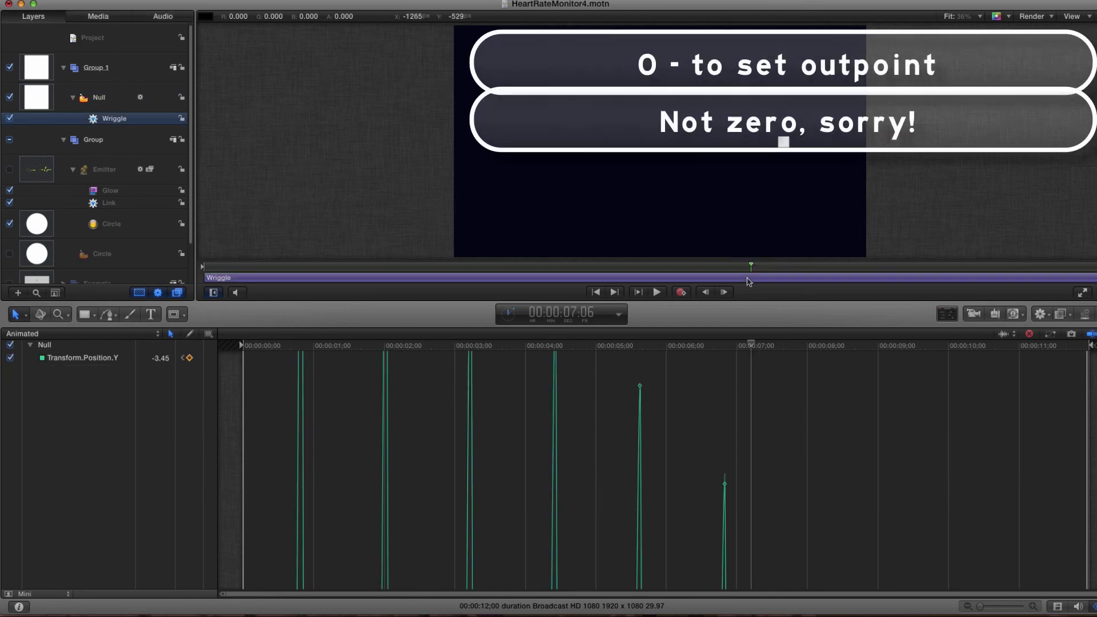
{"action": "key", "text": "o"}
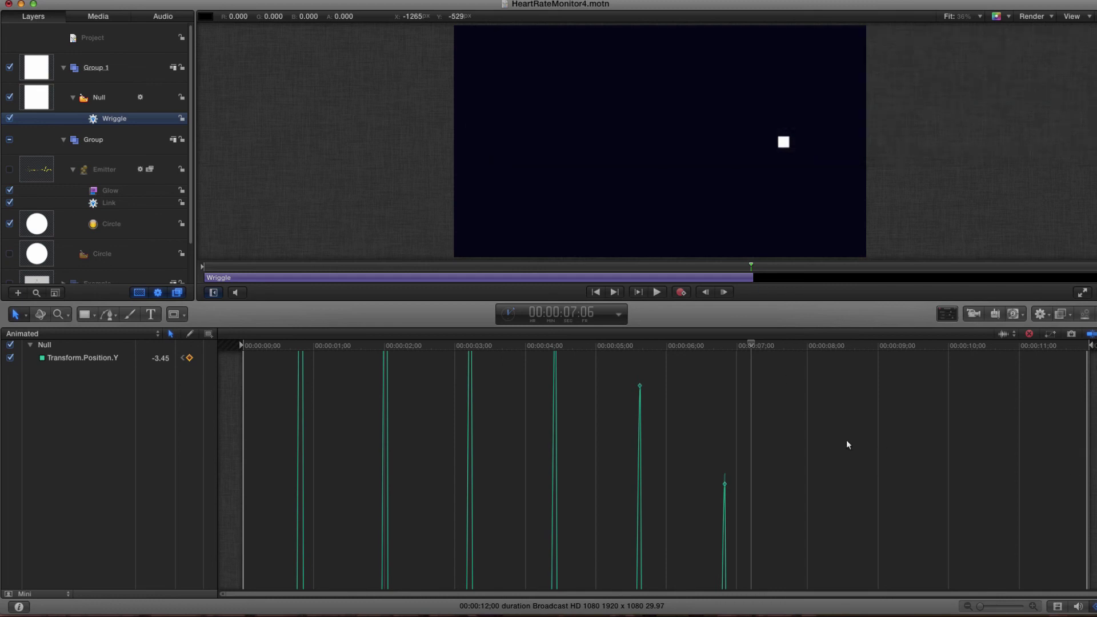
Step: Re-enable the Emitter layer, hide the helper Null, and view the trace at 4 seconds
{"action": "left_click_drag", "start_coordinate": [903, 343], "coordinate": [708, 375]}
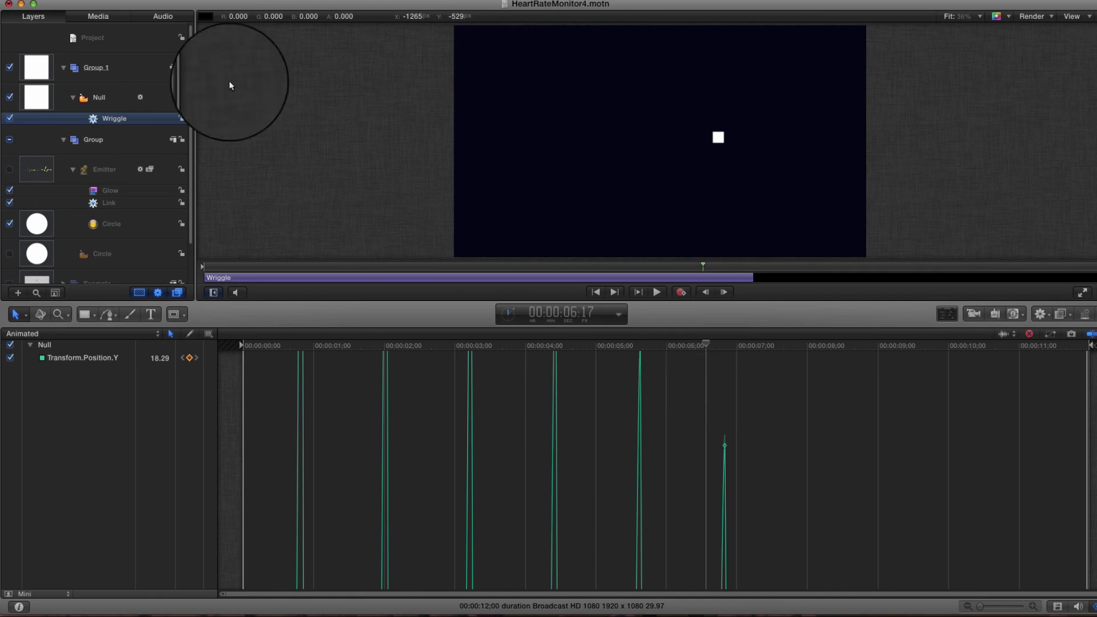
{"action": "left_click", "coordinate": [9, 169]}
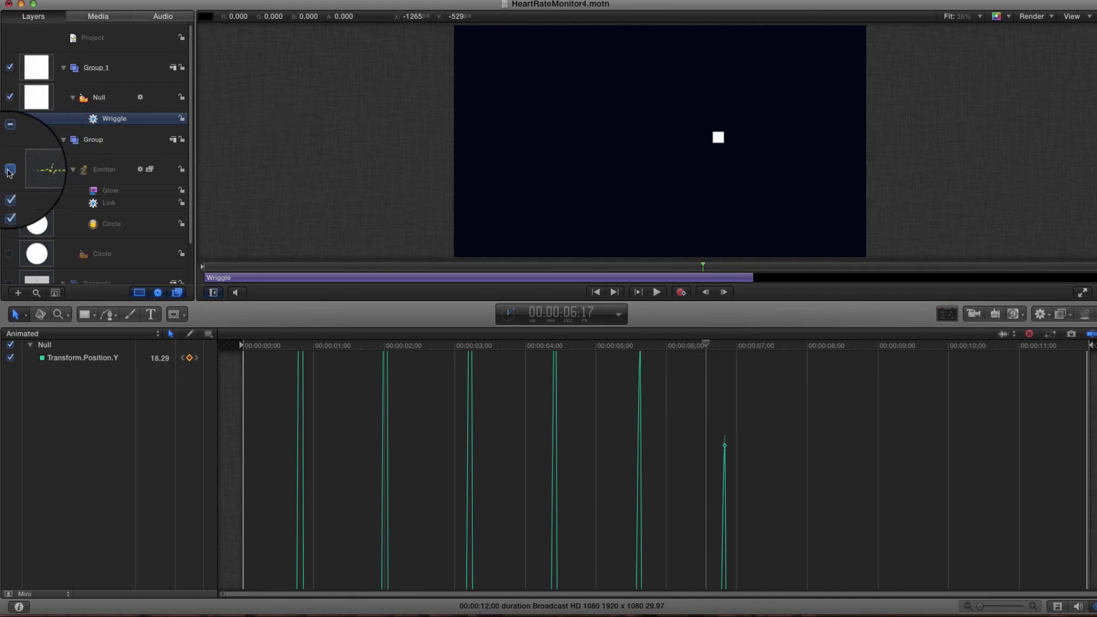
{"action": "left_click", "coordinate": [9, 97]}
{"action": "left_click", "coordinate": [526, 345]}
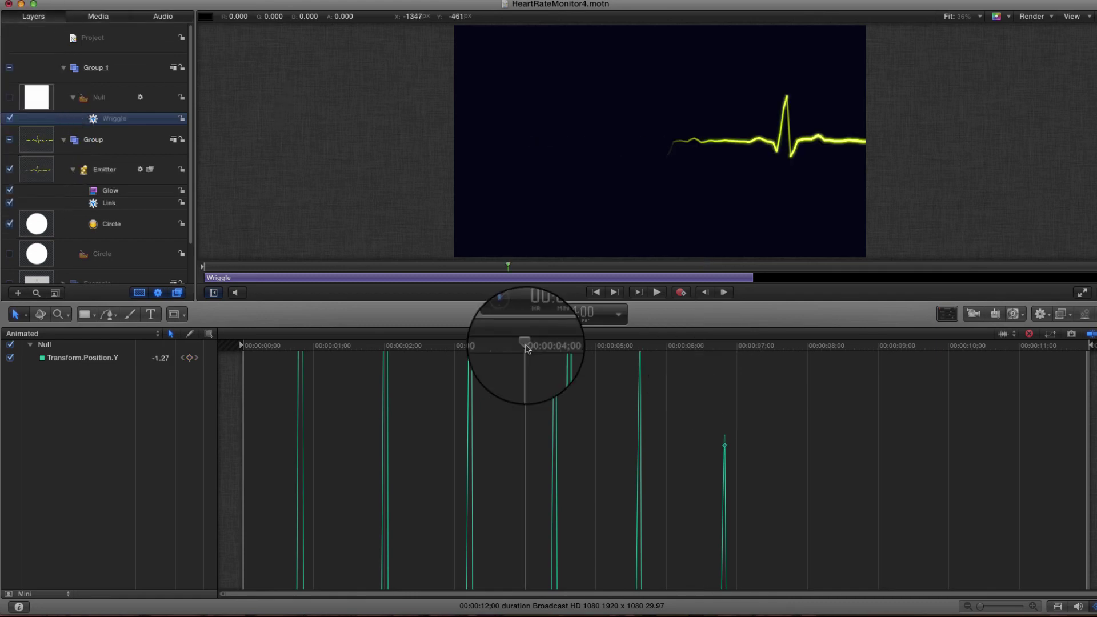